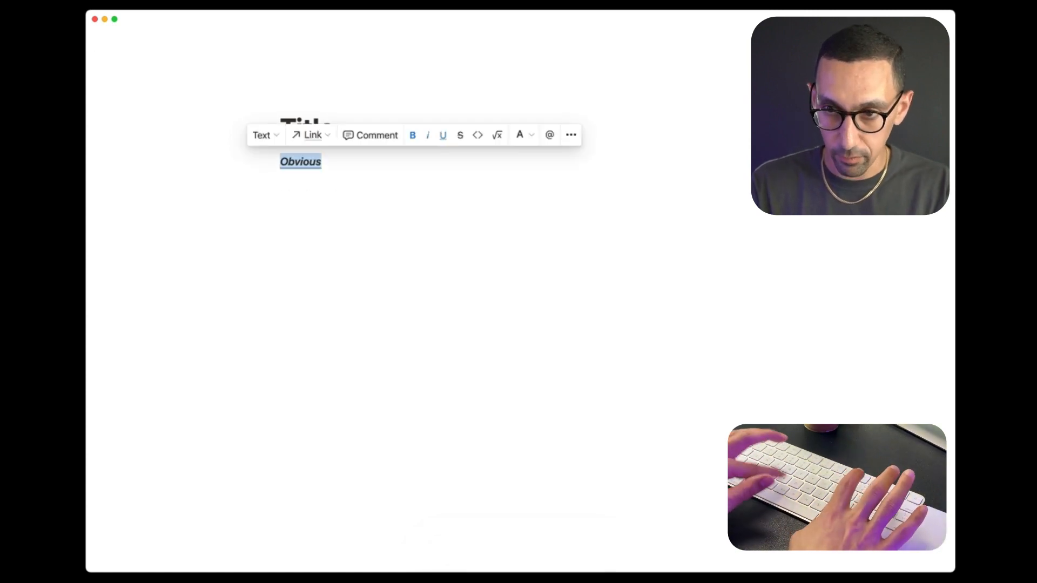
Add a line reading "Obvious, You Amazin" below the underlined word "Obvious"
key(Right)
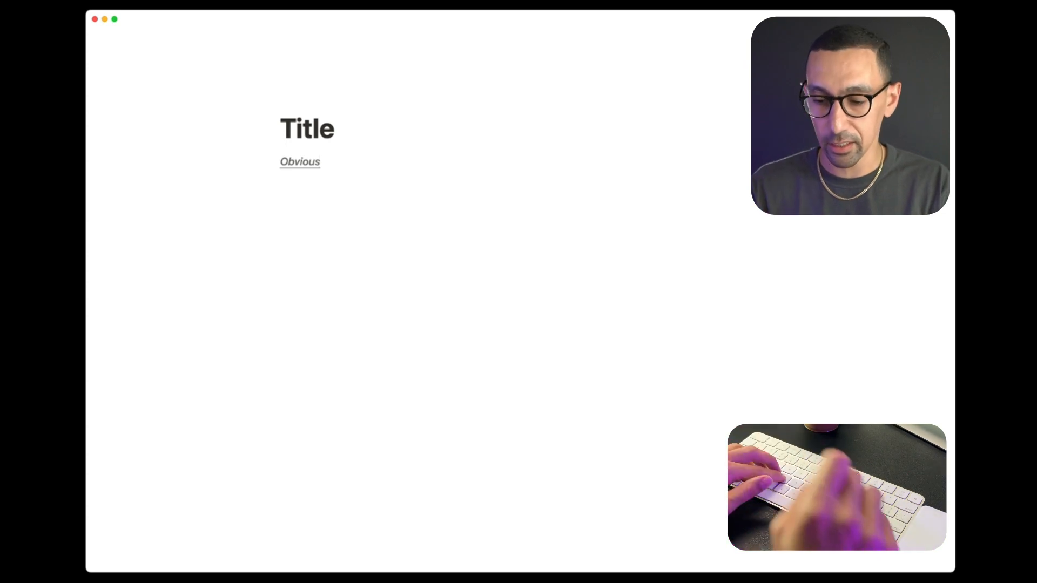
key(Return)
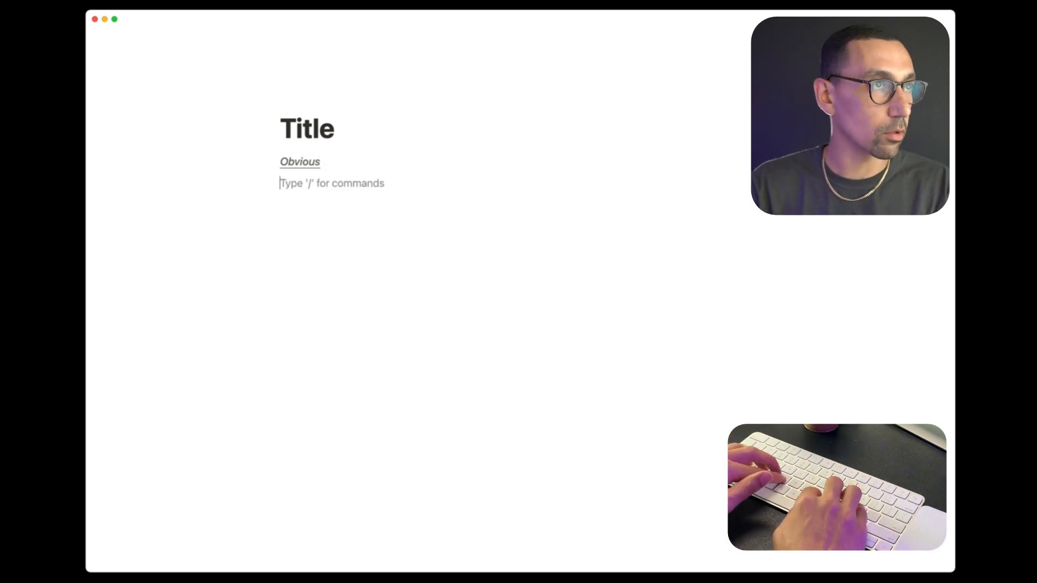
text(Obvious, You Amazin)
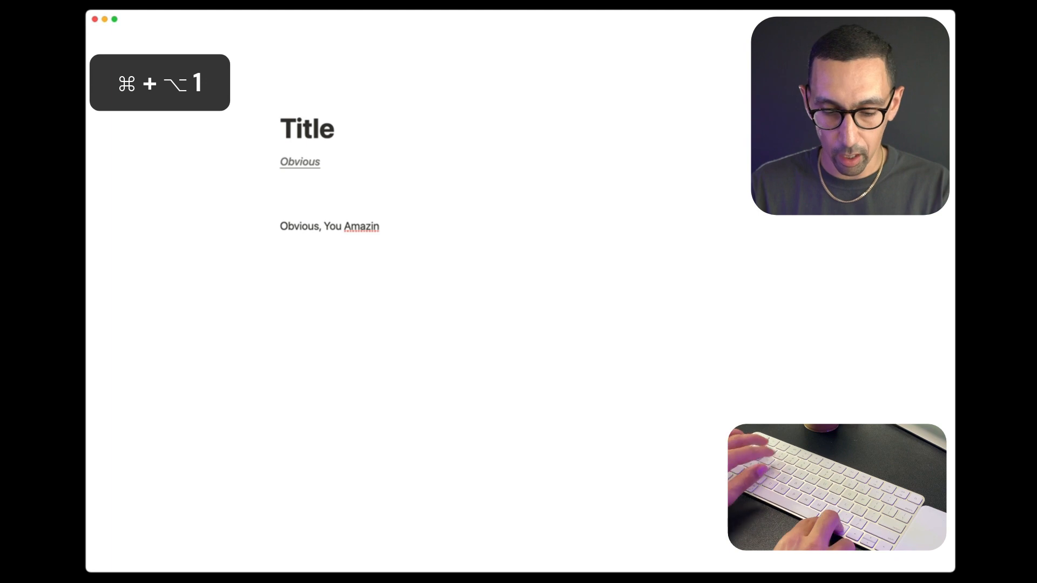
Convert the "Obvious, You Amazin" line successively to headings 1–3, to-do, bulleted list, numbered list, toggle, code, page and plain text
key(super+alt+1)
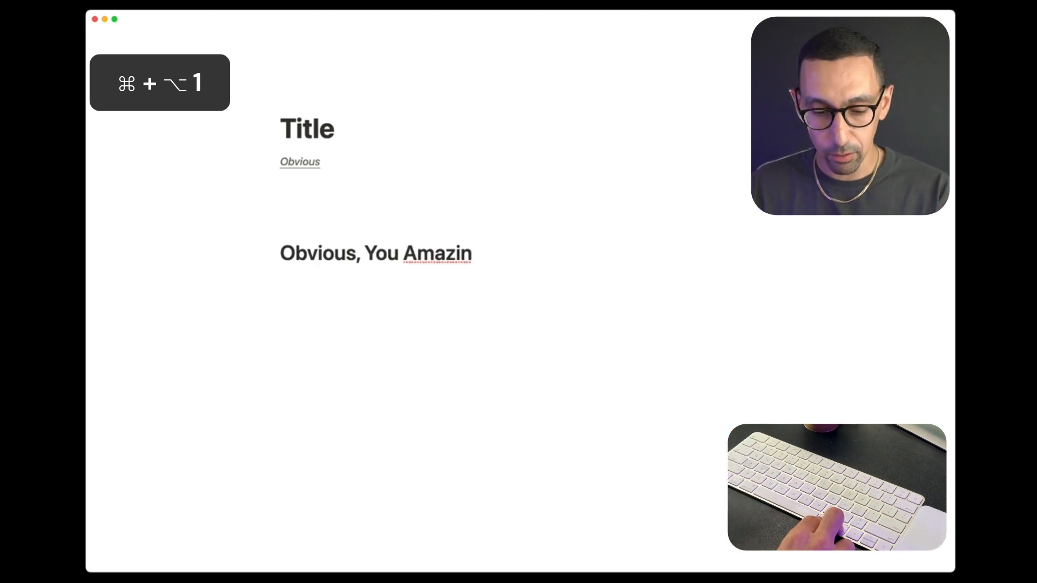
key(super+alt+2)
key(super+alt+3)
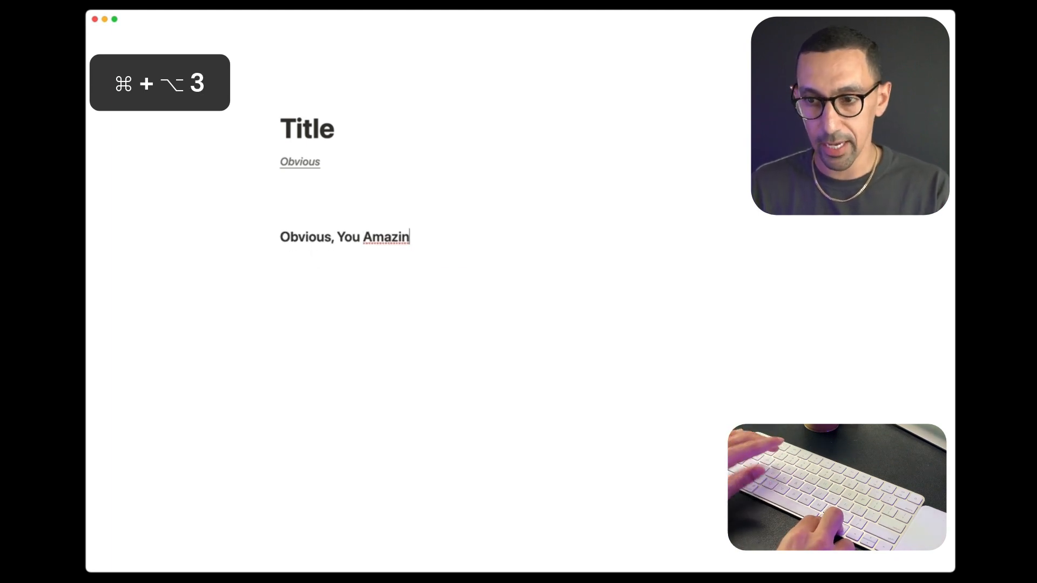
key(super+alt+4)
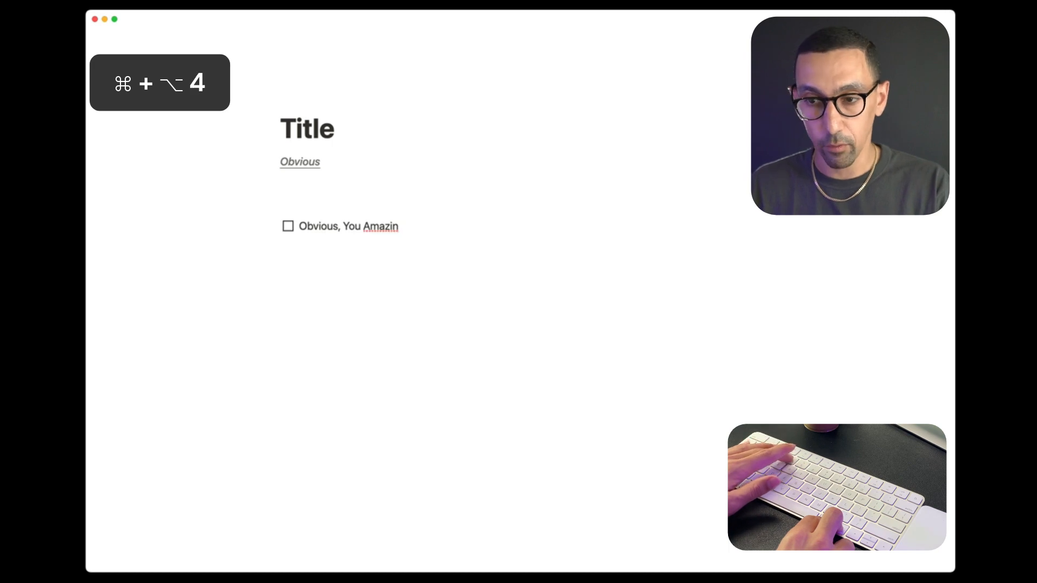
key(super+alt+5)
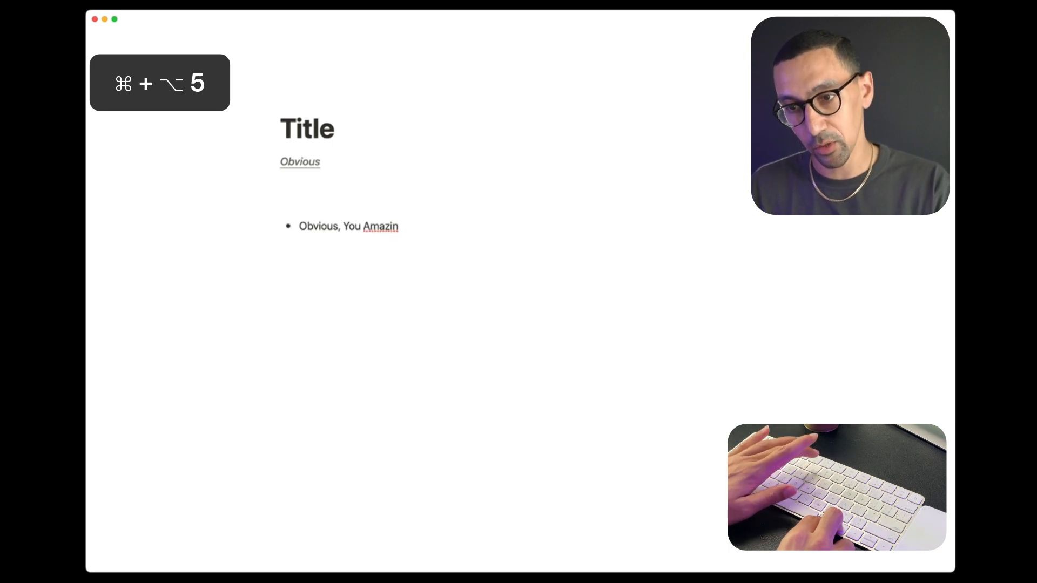
key(super+alt+6)
key(super+alt+7)
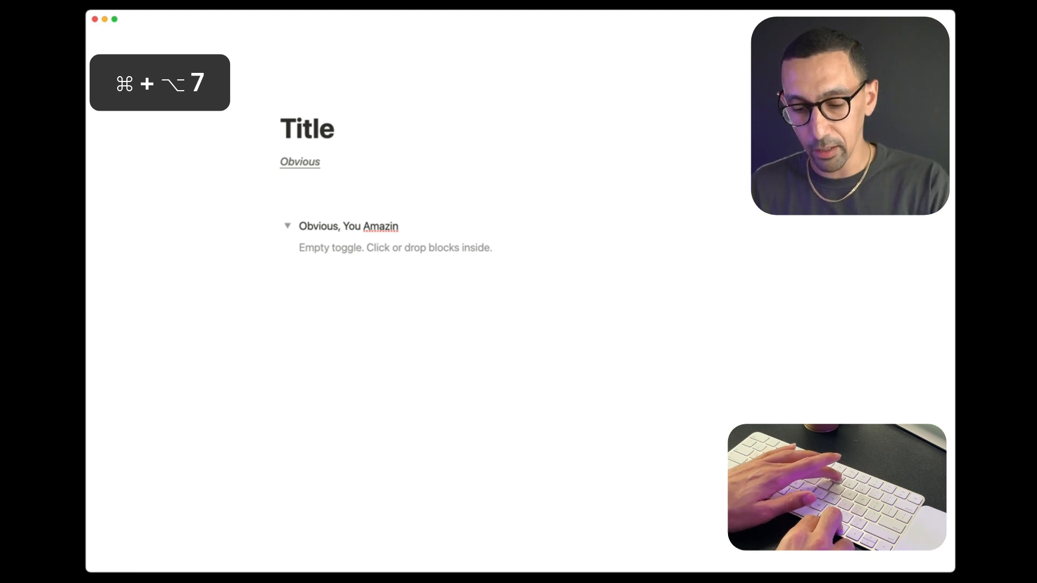
key(super+alt+8)
key(super+alt+9)
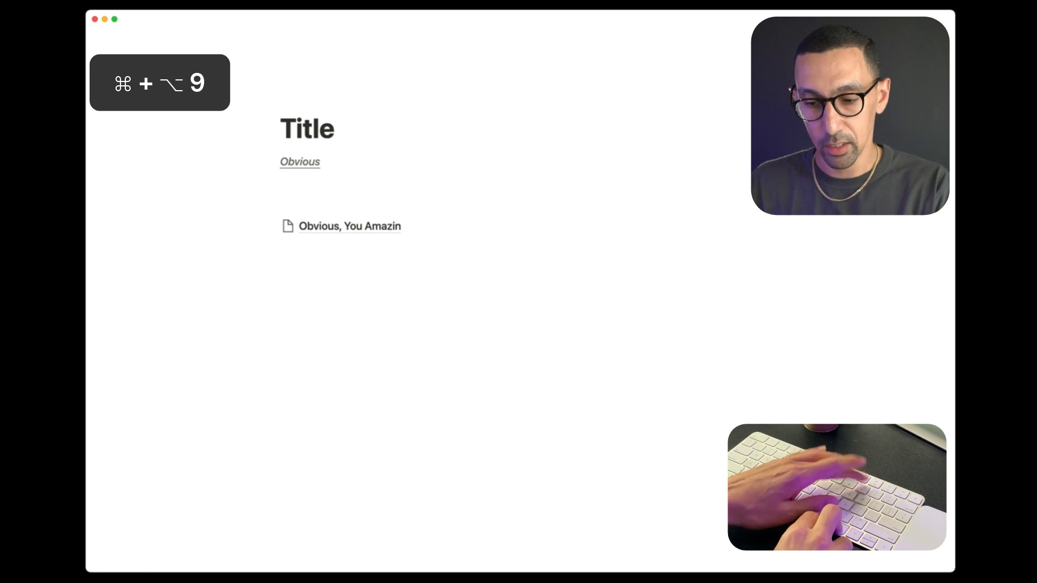
key(super+alt+0)
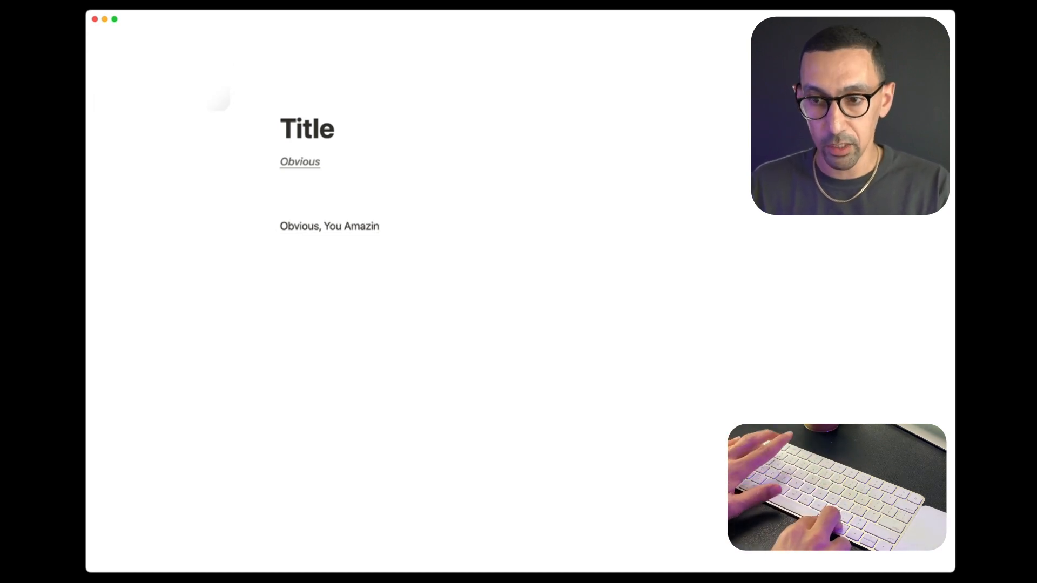
Make the "Obvious, You Amazin" line a Heading 1 and insert a divider directly beneath it
key(super+alt+1)
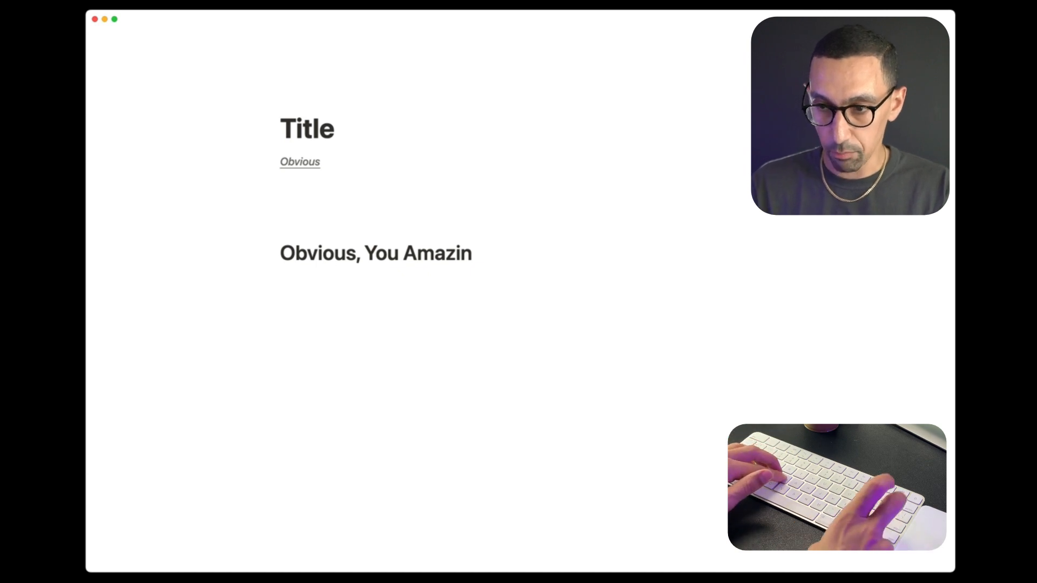
key(Return)
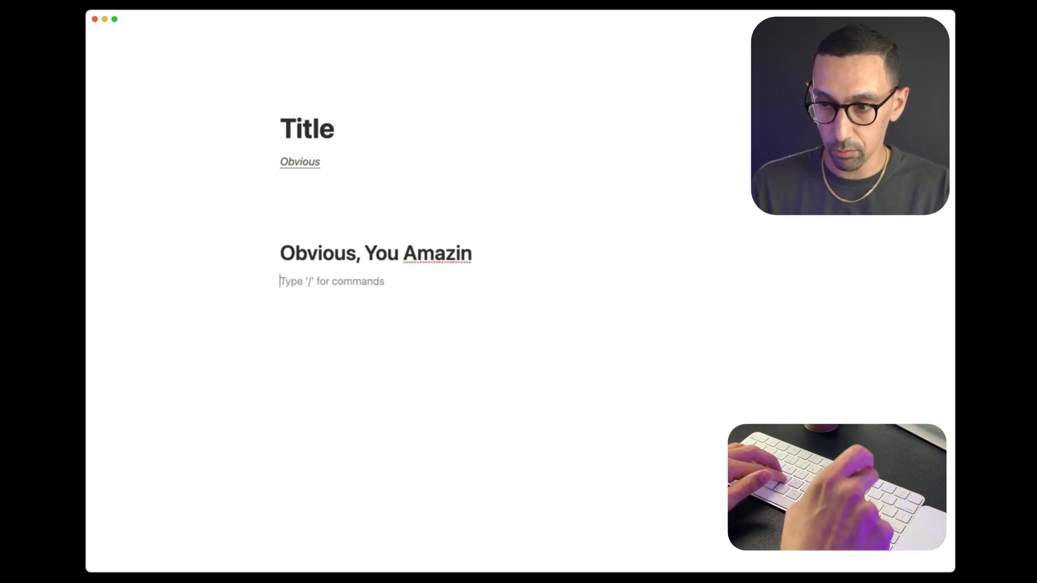
text(---)
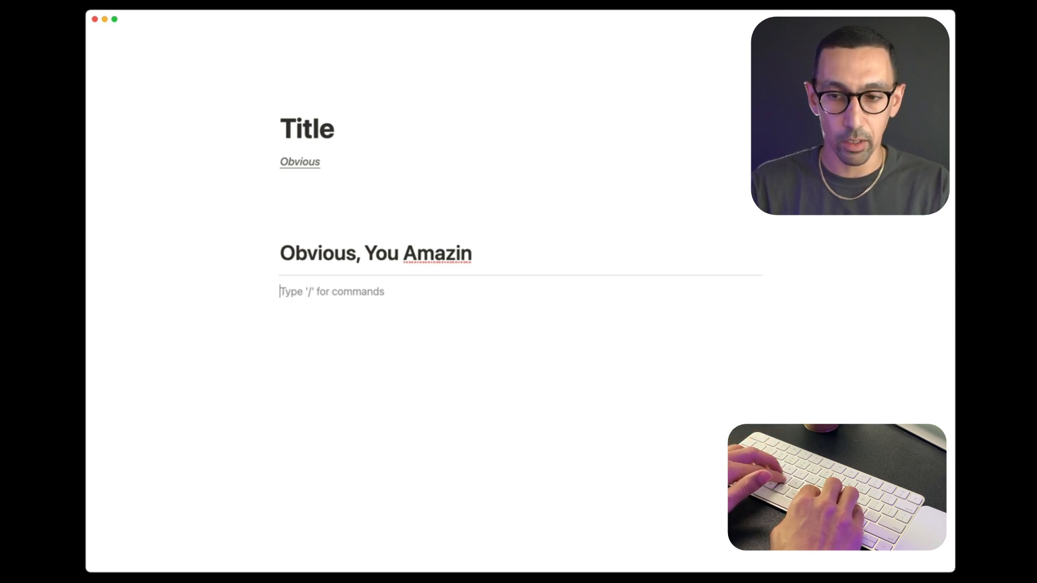
Duplicate the "Obvious, You Amazin" heading together with its divider and the empty line below
key(shift+Up)
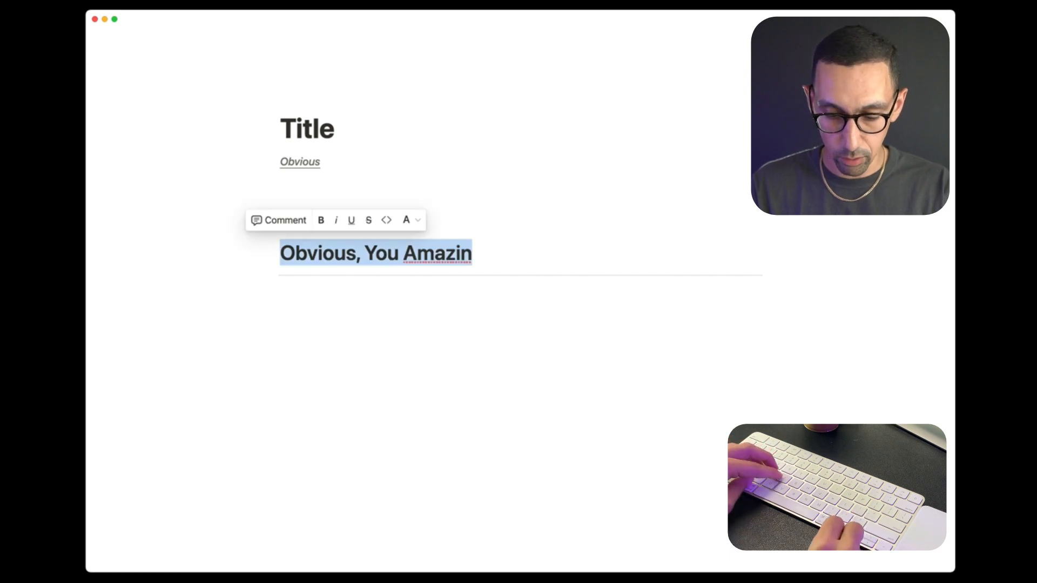
key(super+d)
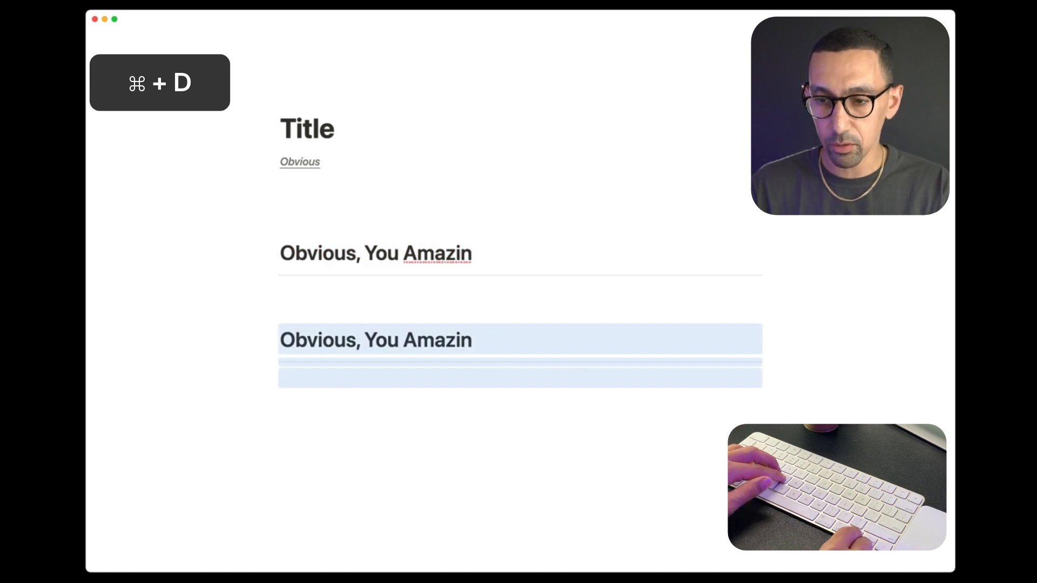
key(super+d)
Apply the last-used red text color to the duplicated "Obvious, You Amazin" heading
key(super+shift+h)
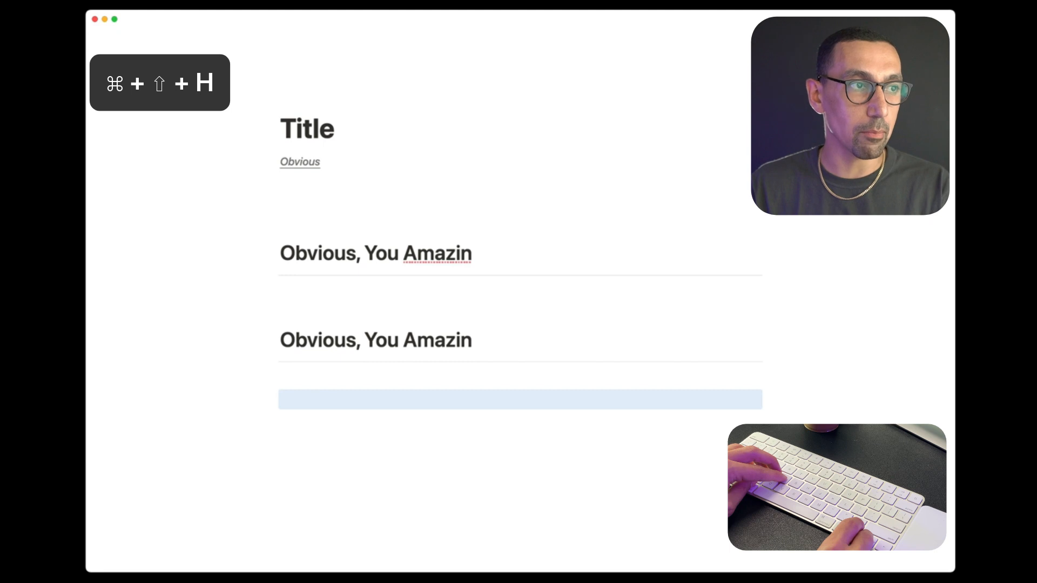
key(Up)
key(Up)
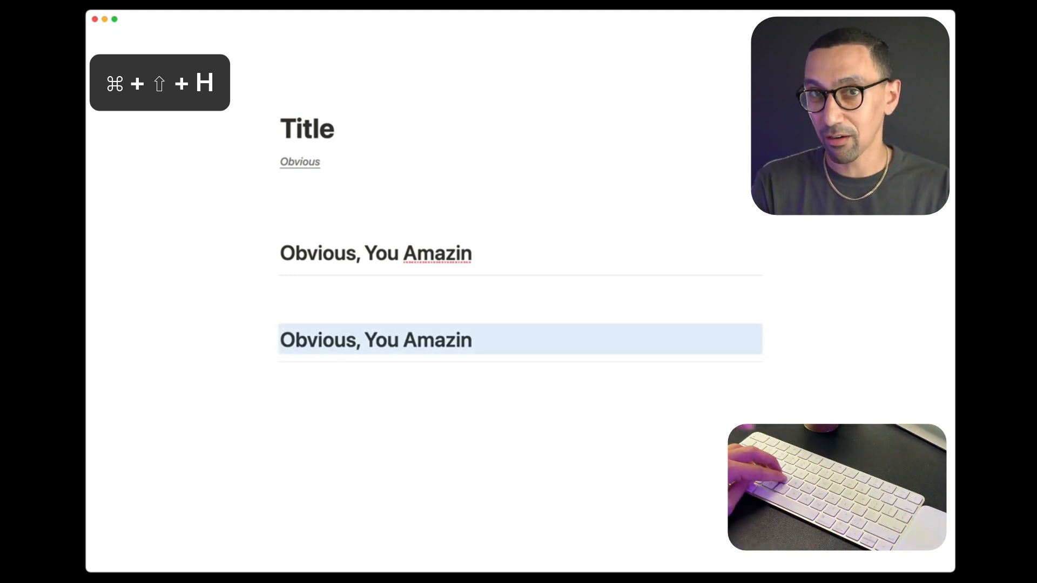
key(super+shift+h)
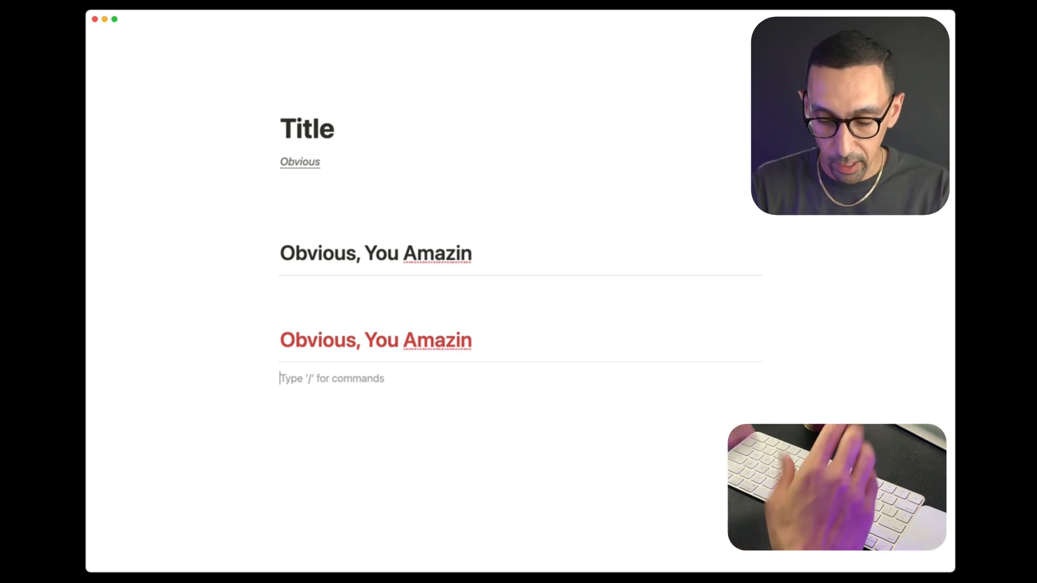
Search the slash commands for "block", "data" and "toc" on the empty line below the second divider
text(/)
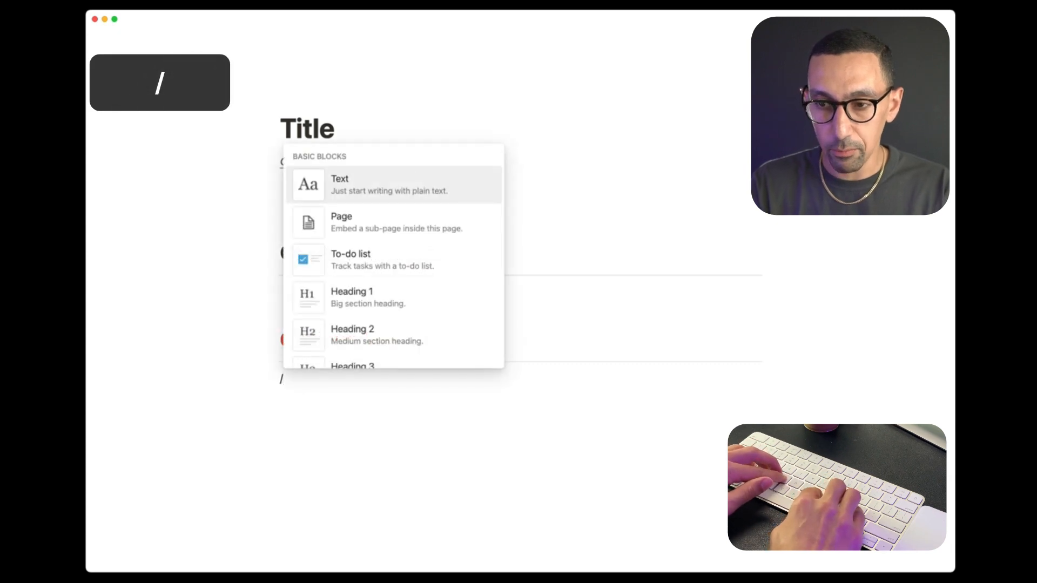
text(block)
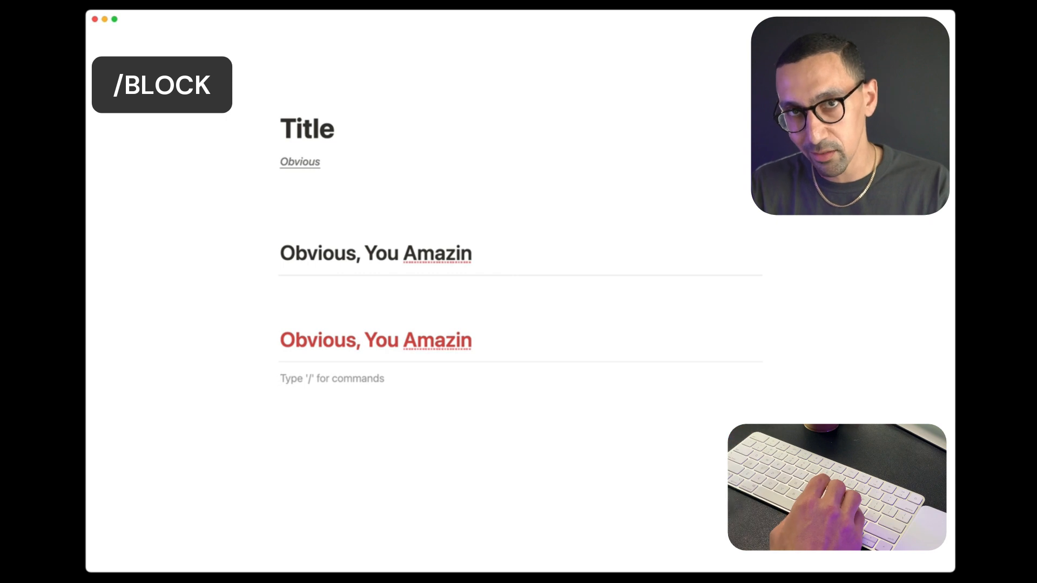
text(/)
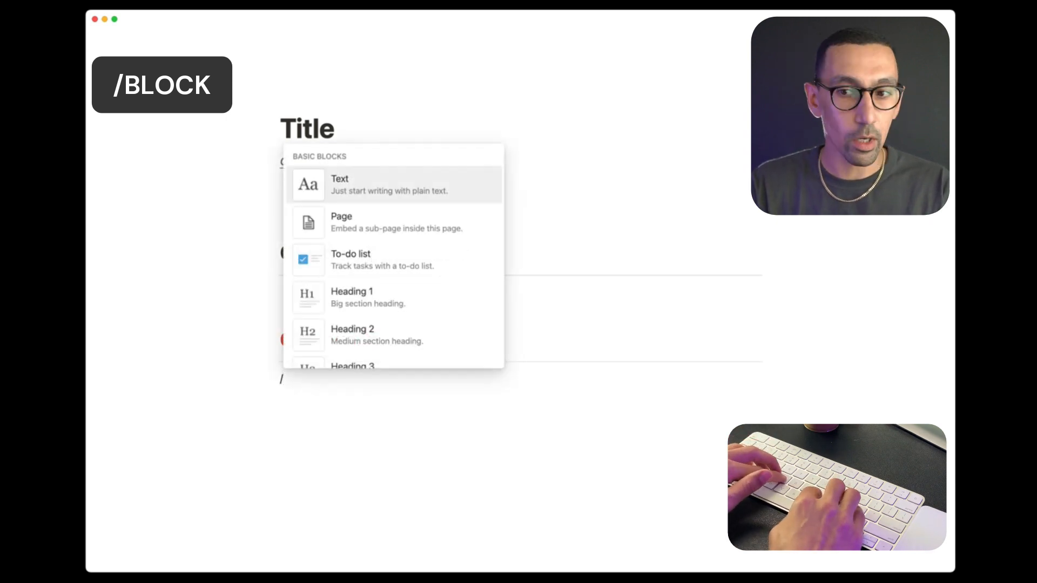
text(data)
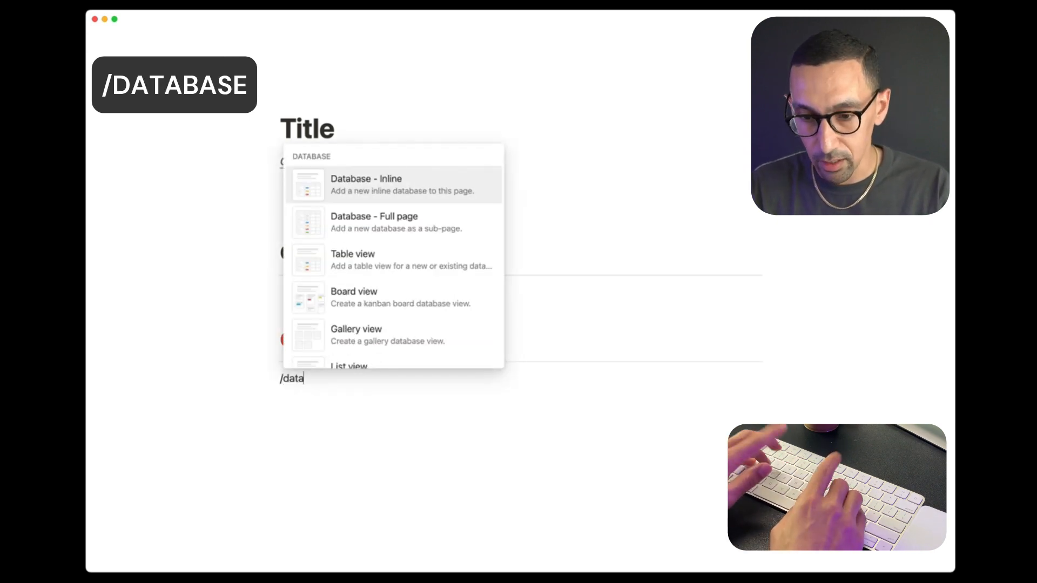
key(BackSpace)
key(BackSpace)
key(BackSpace)
key(BackSpace)
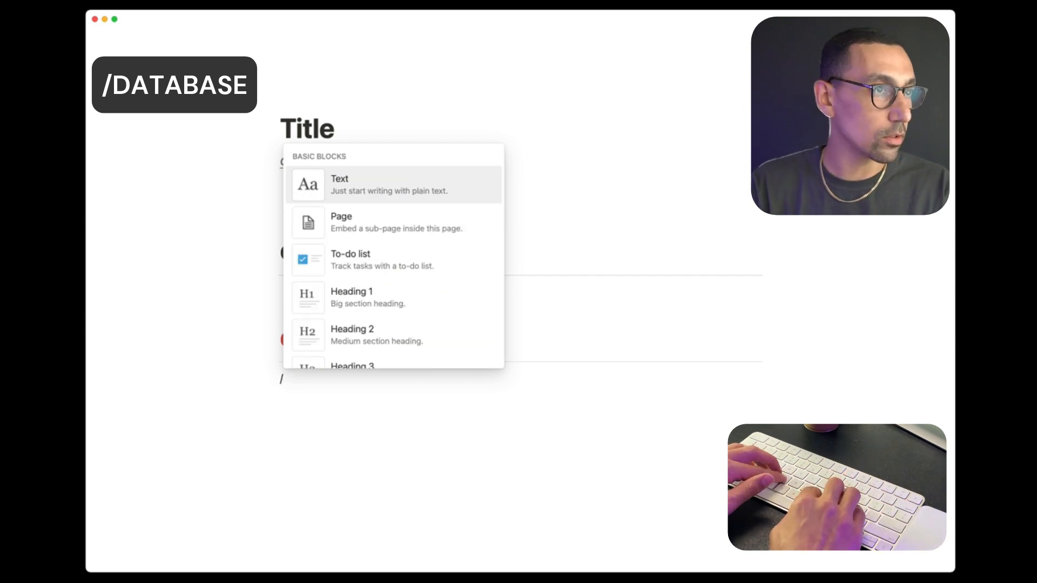
text(toc)
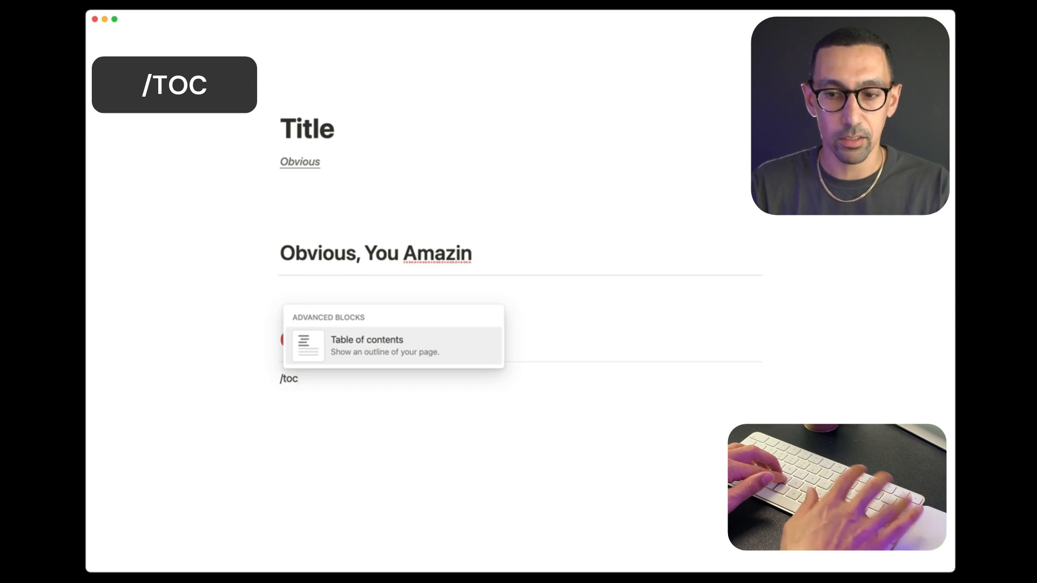
key(BackSpace)
key(BackSpace)
key(BackSpace)
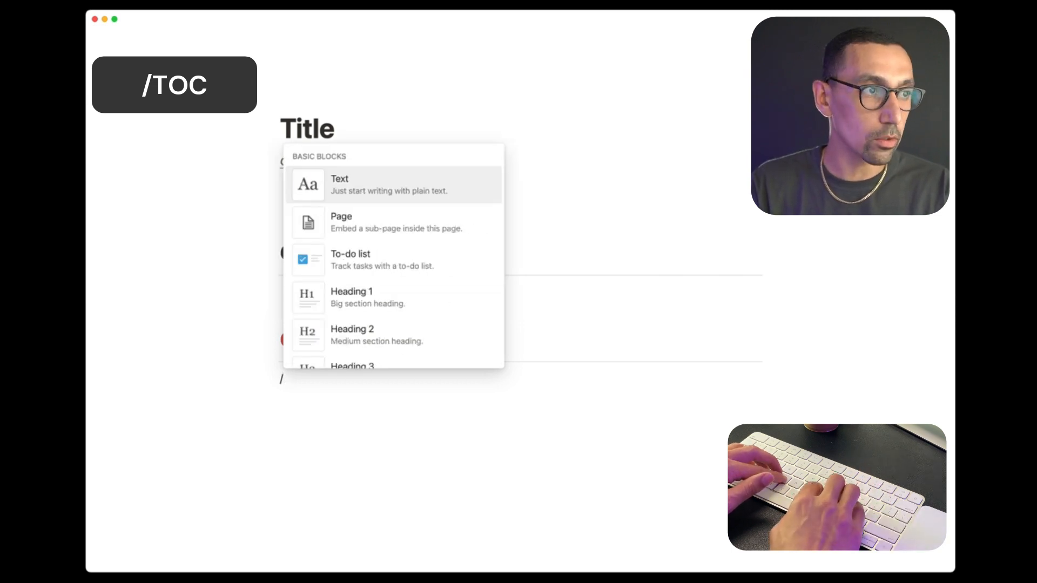
Embed a sub-page titled "New Title" below the red heading's divider and return to the parent page
text(page)
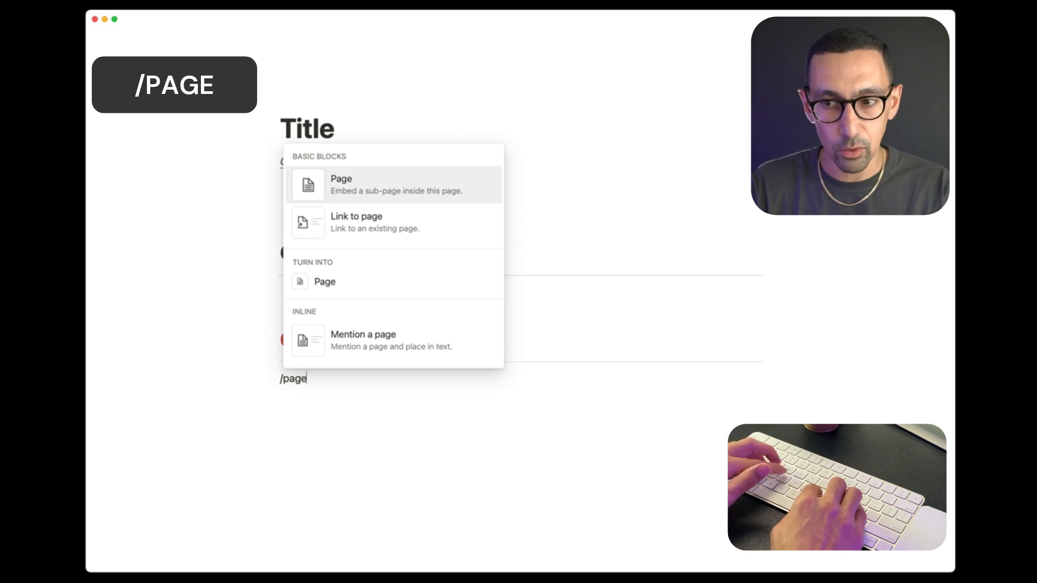
key(Return)
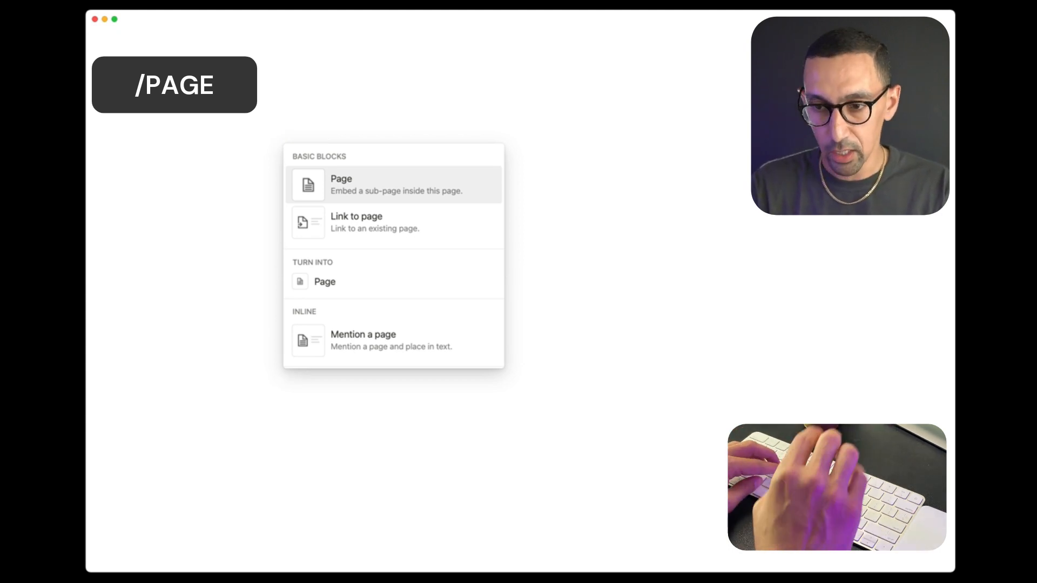
text(New T)
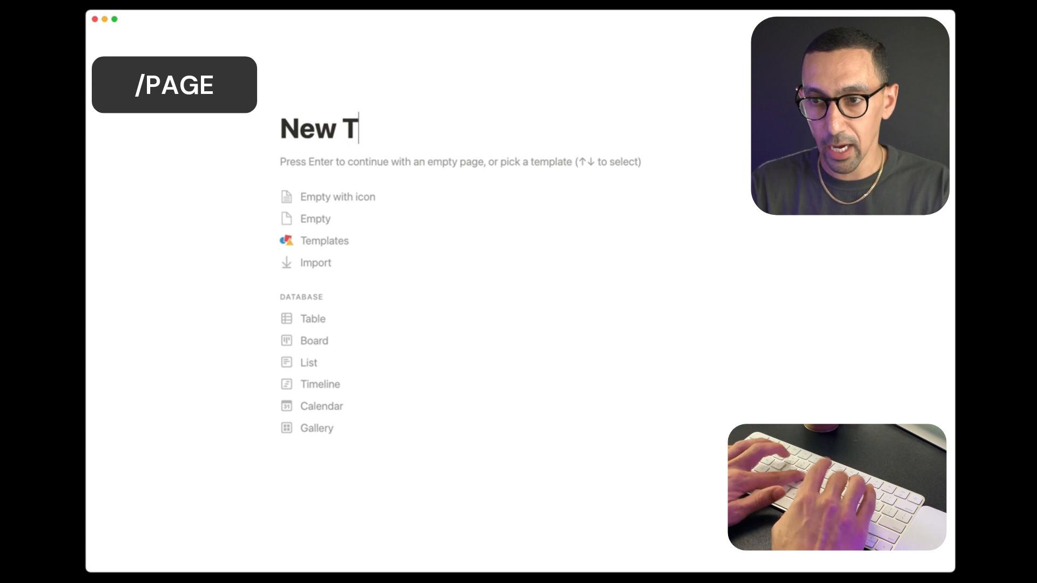
text(itle)
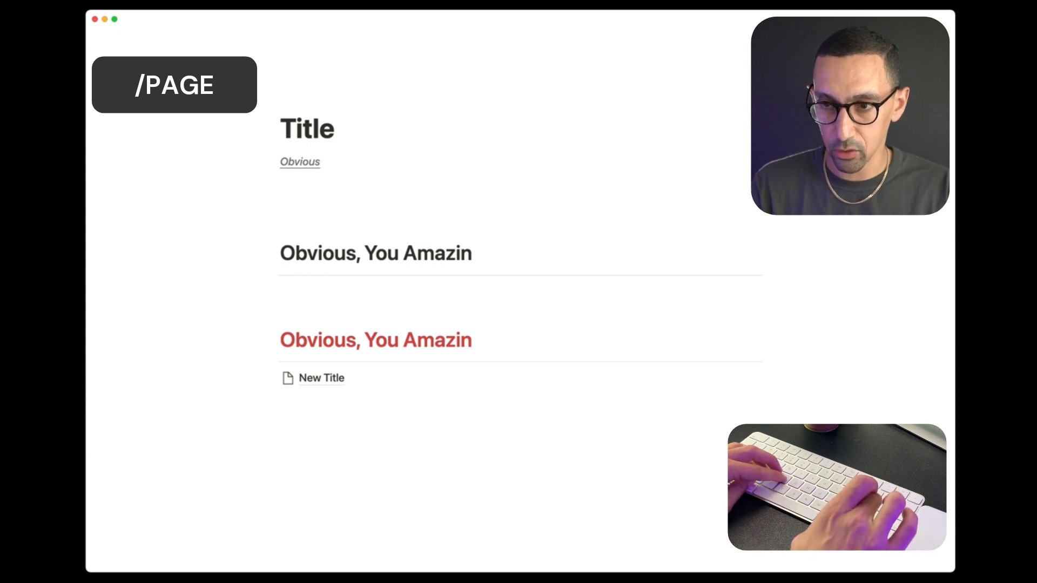
Insert a quote block below the "New Title" page link, reading "Type a cool quote", and italicize its text
key(super+a)
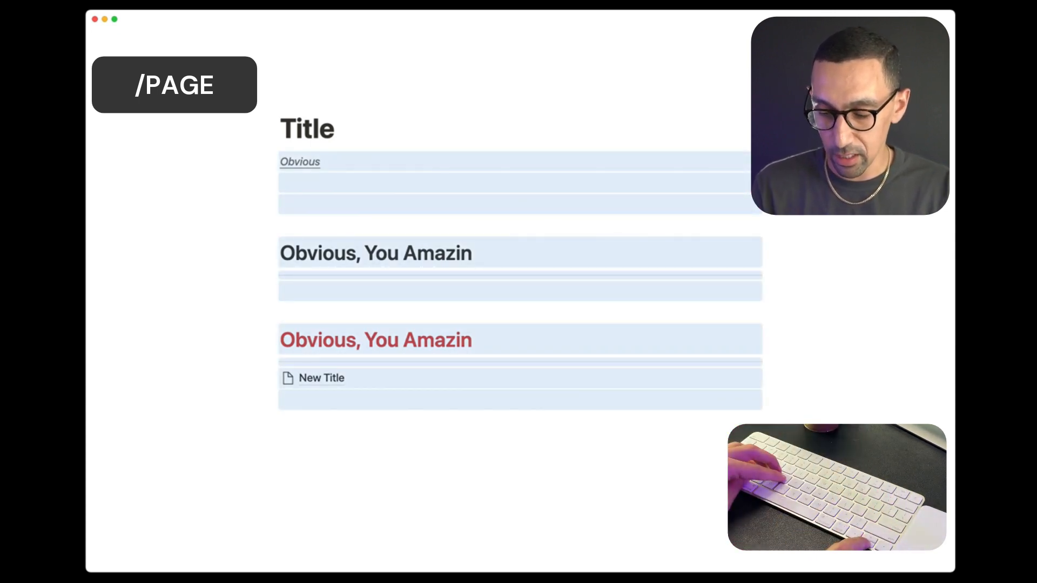
key(Down)
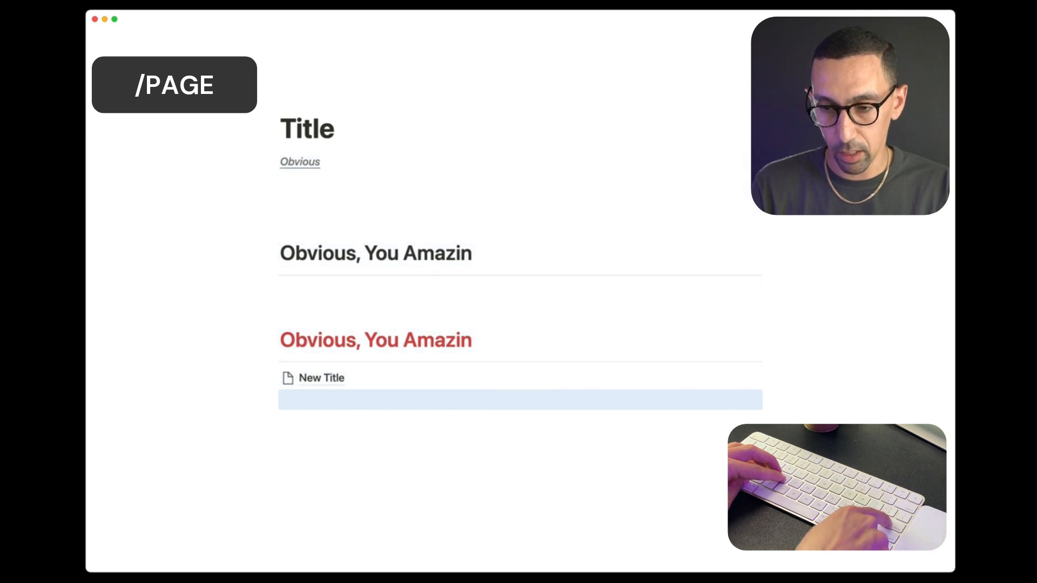
key(Return)
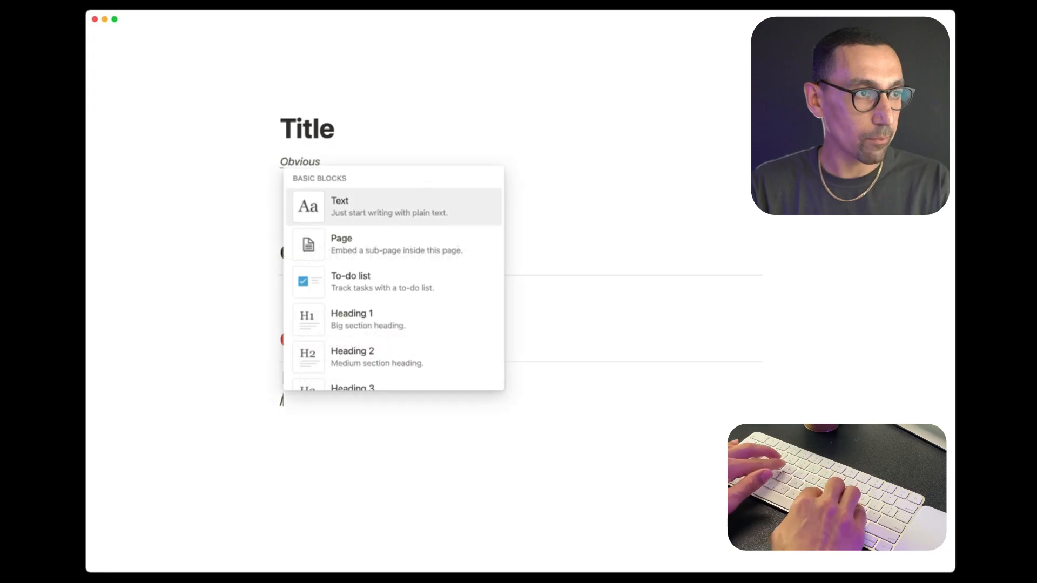
text(quote)
key(Return)
text(Type)
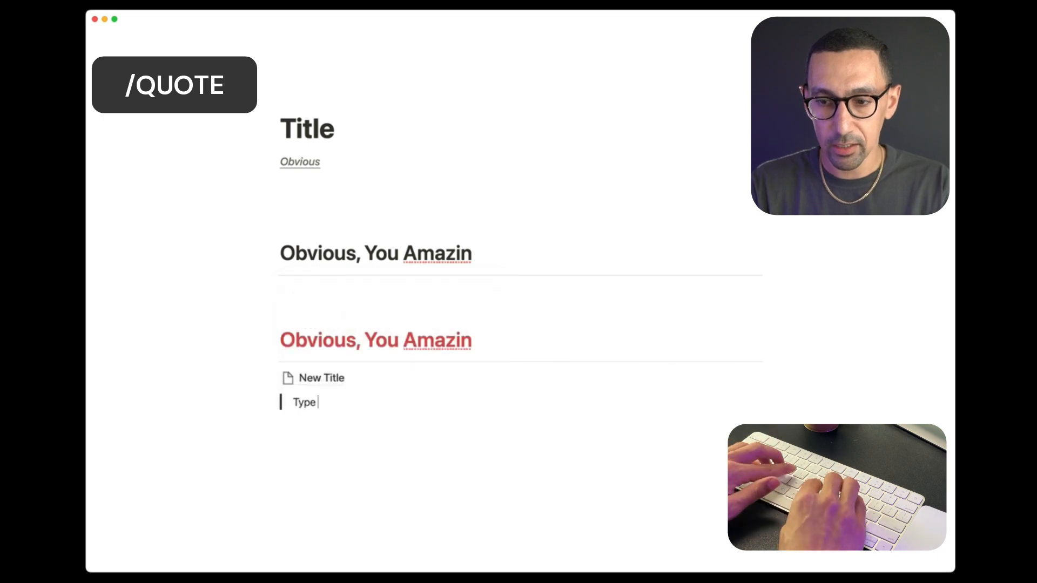
text( a cool quote)
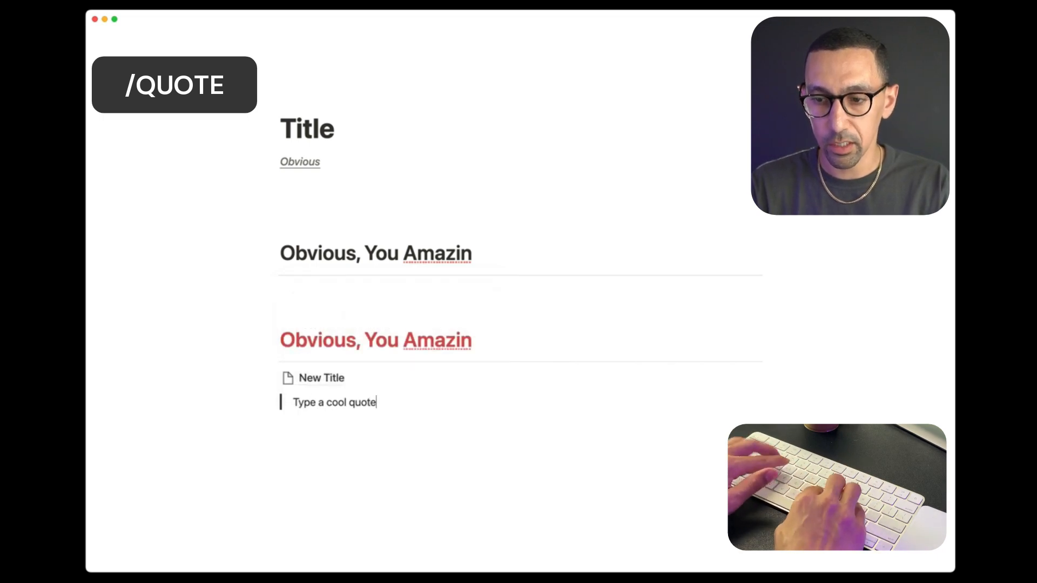
key(super+a)
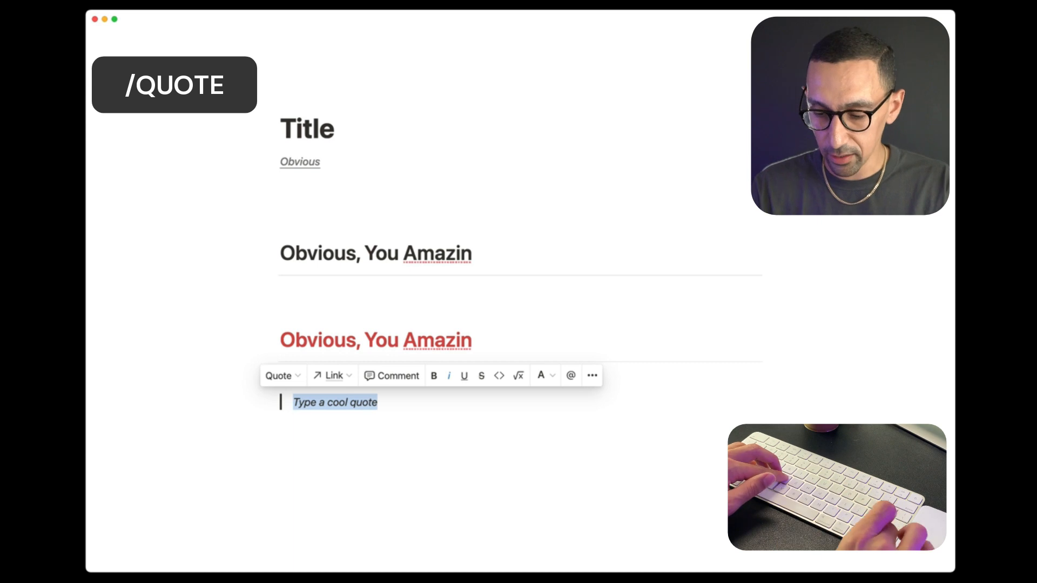
Start a new line below the italic quote and search the slash commands for "link" and "linked"
key(super+i)
key(Return)
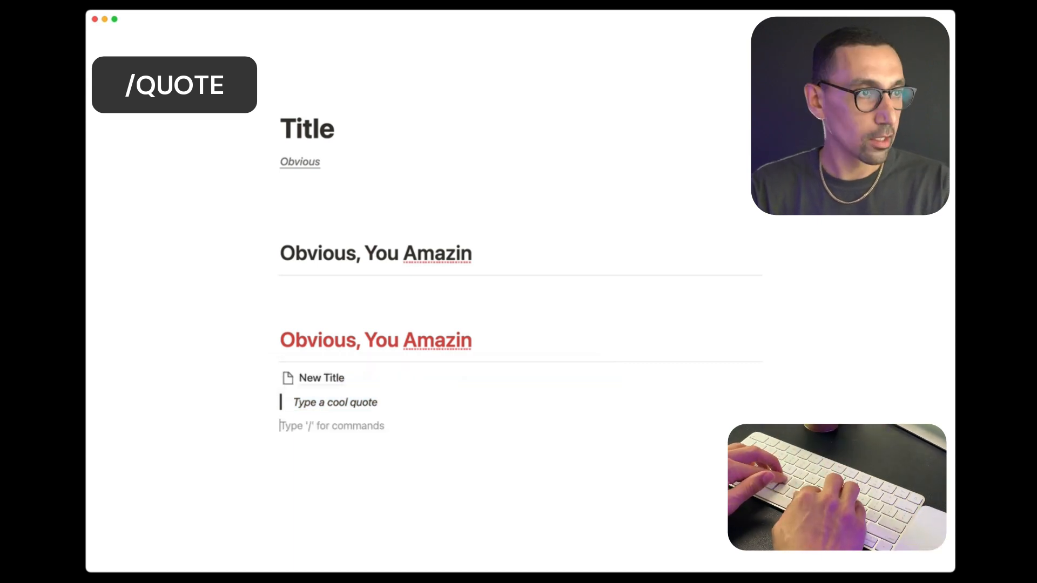
text(/)
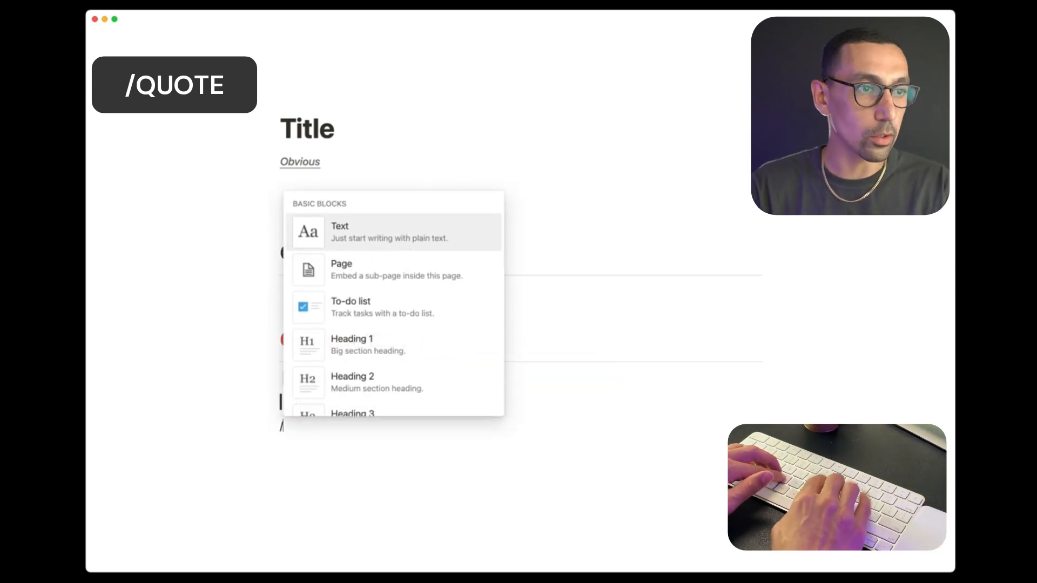
text(link)
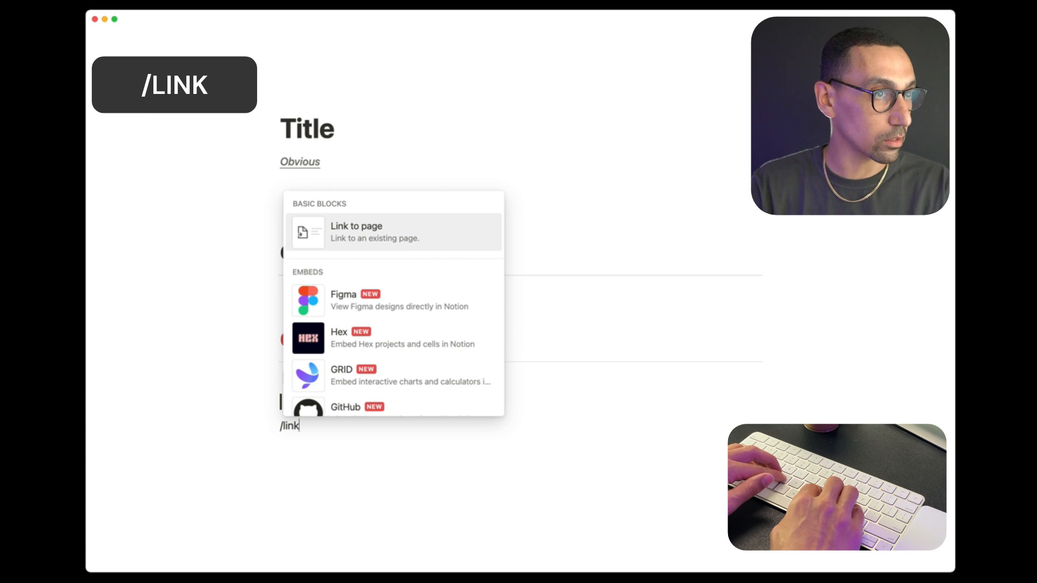
text(ed)
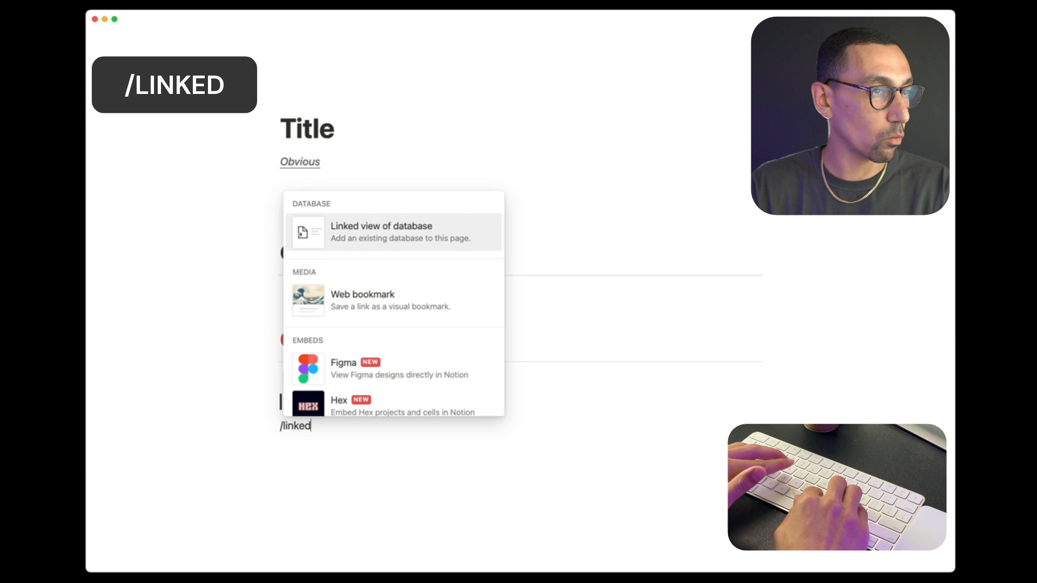
key(BackSpace)
key(BackSpace)
key(BackSpace)
key(BackSpace)
key(BackSpace)
key(BackSpace)
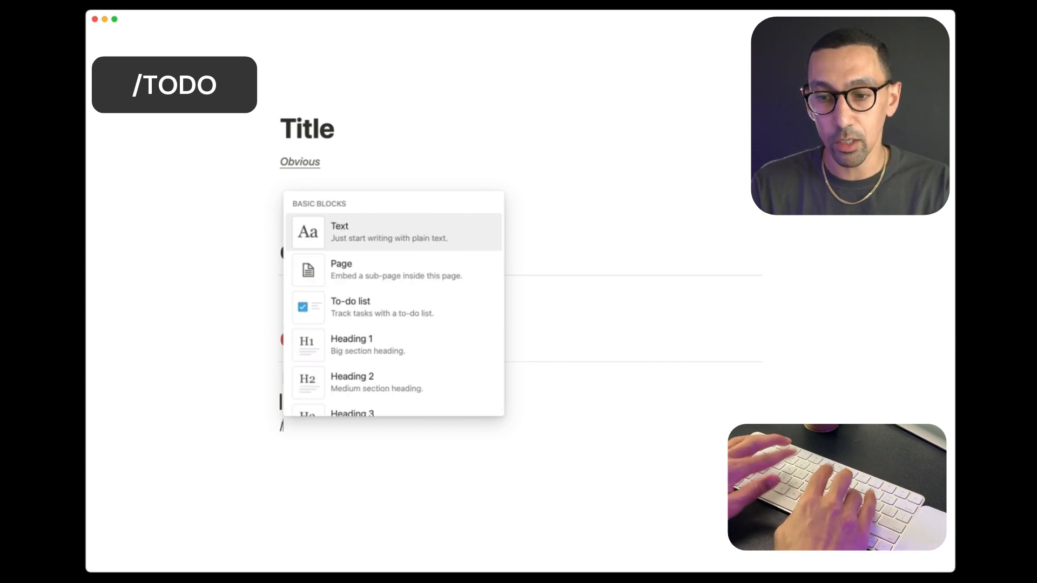
Write "/todo" as plain text below the quote, dismissing the command suggestions, and start a new line
text(to)
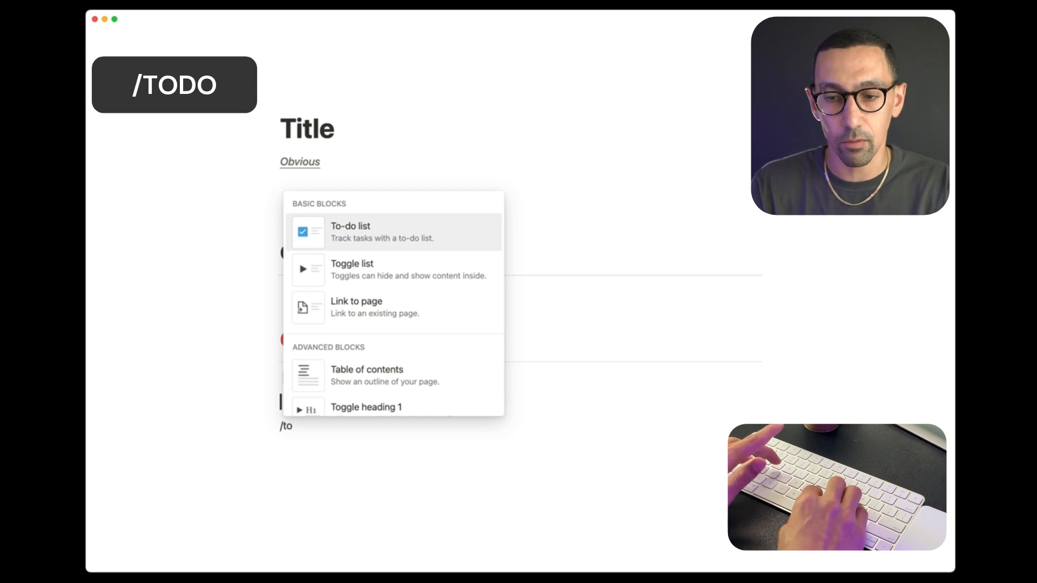
text( do)
key(BackSpace)
key(BackSpace)
key(BackSpace)
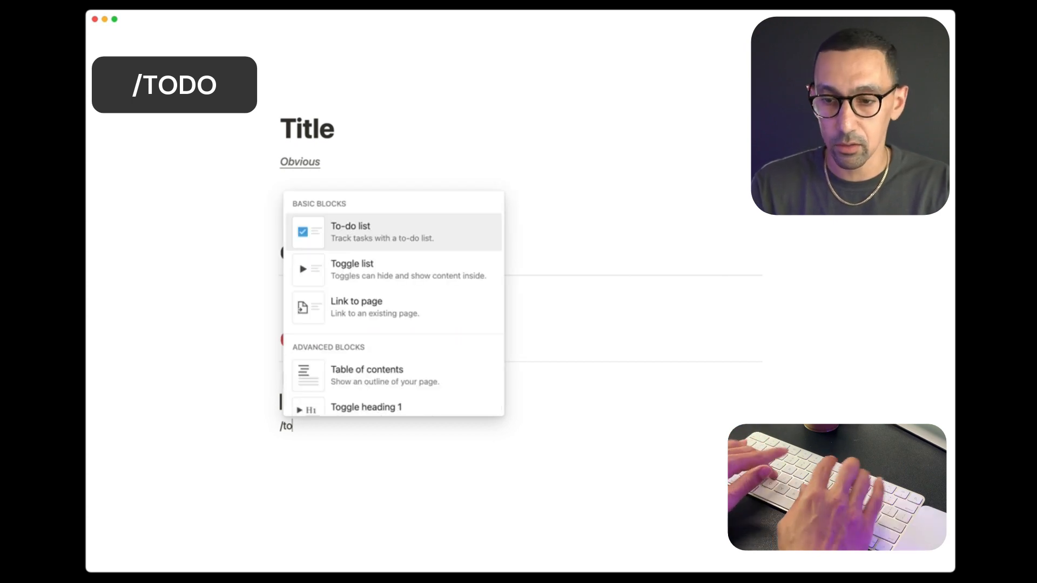
text(do)
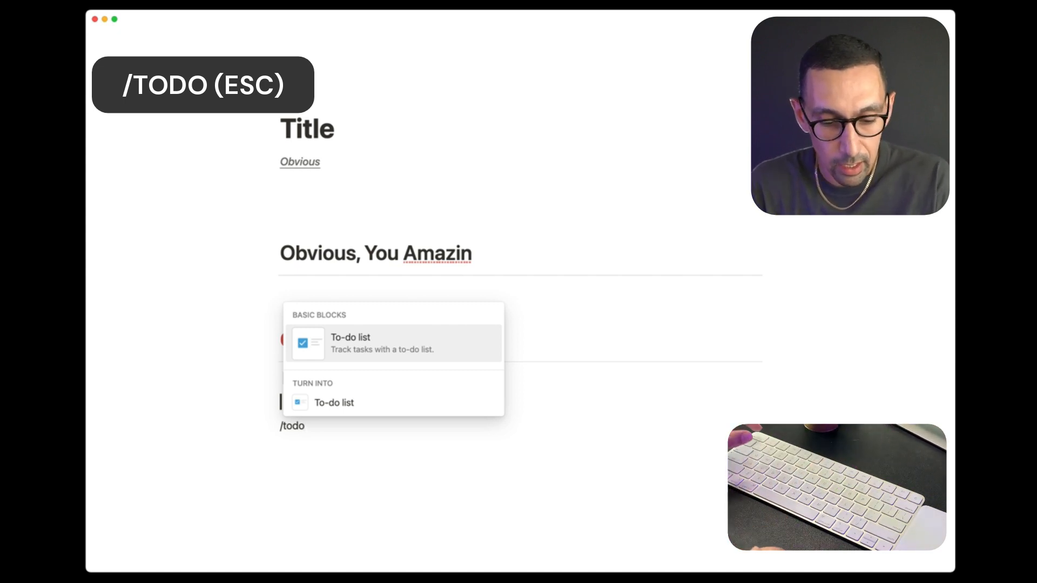
key(Escape)
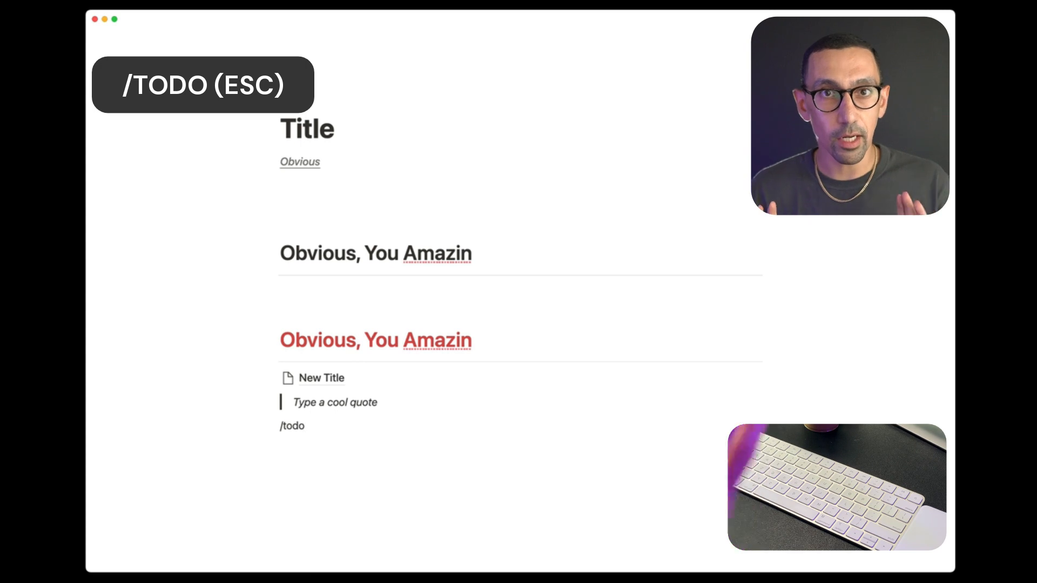
key(Return)
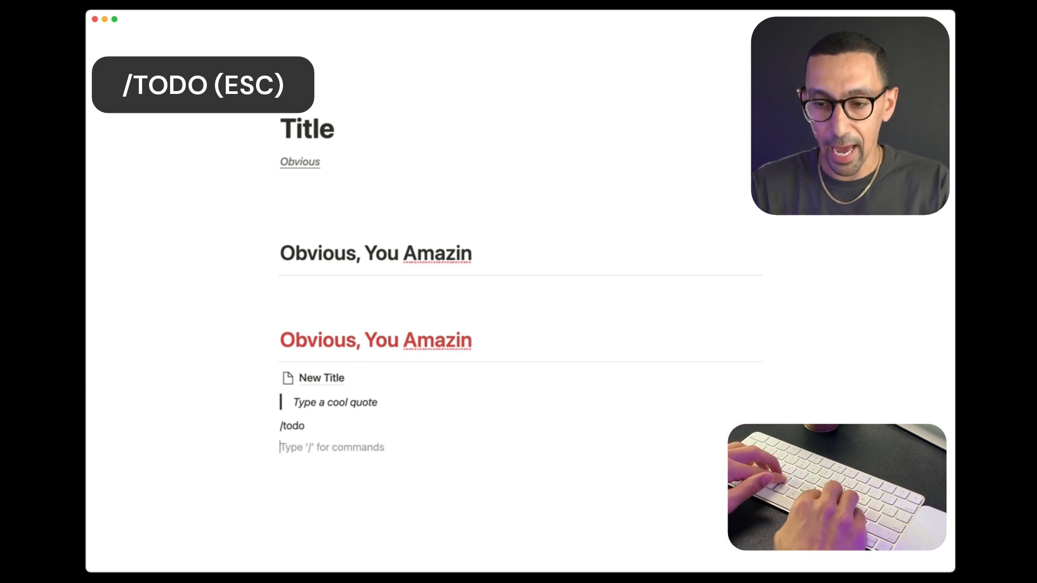
Bring up the mention suggestions on the line below "/todo", dismiss them and delete the "@" sign
text(@)
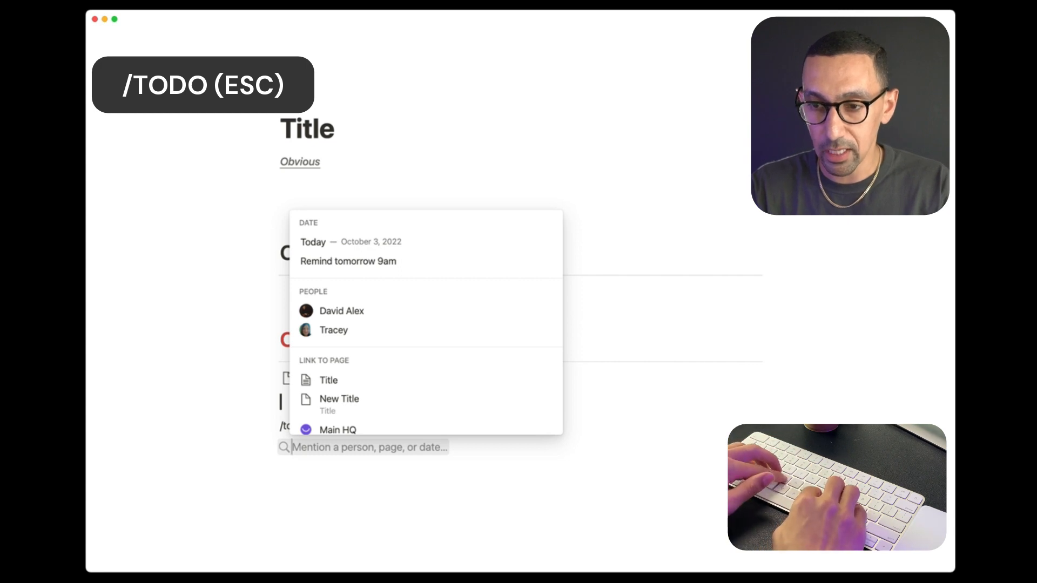
key(Escape)
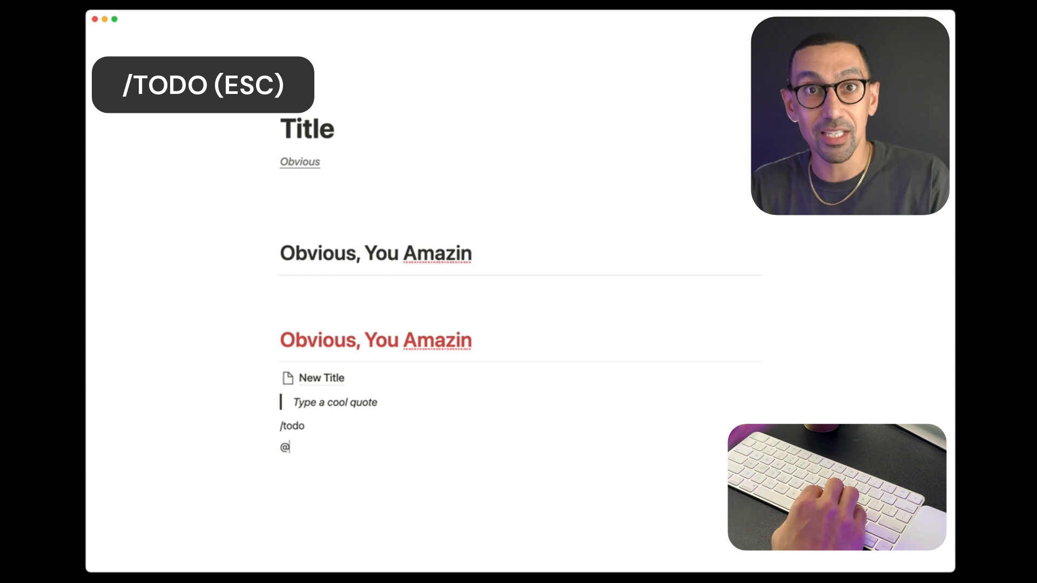
key(BackSpace)
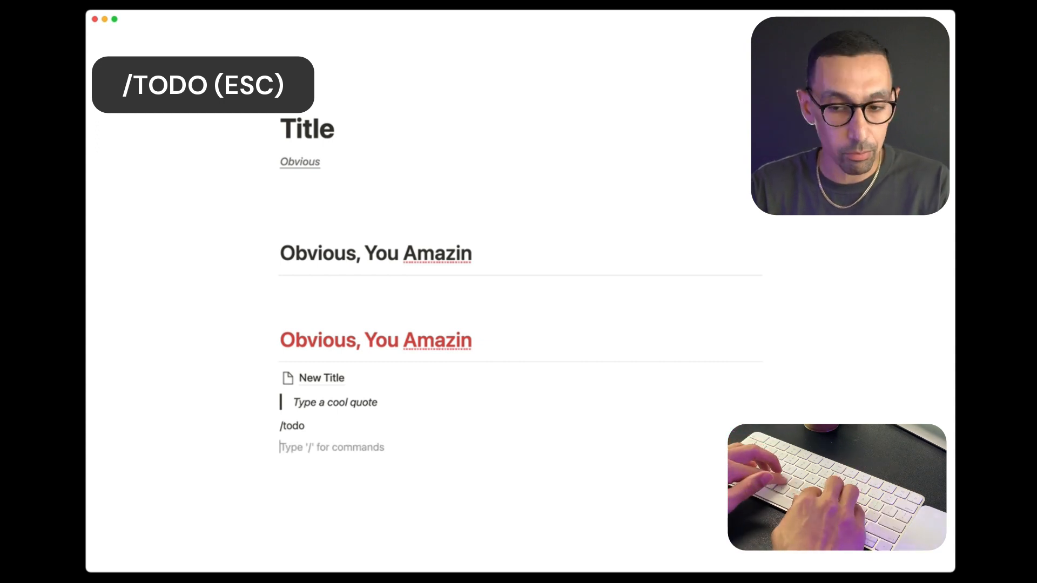
Search the slash commands for "image", "pdf" and "book" on the empty line below "/todo"
text(/)
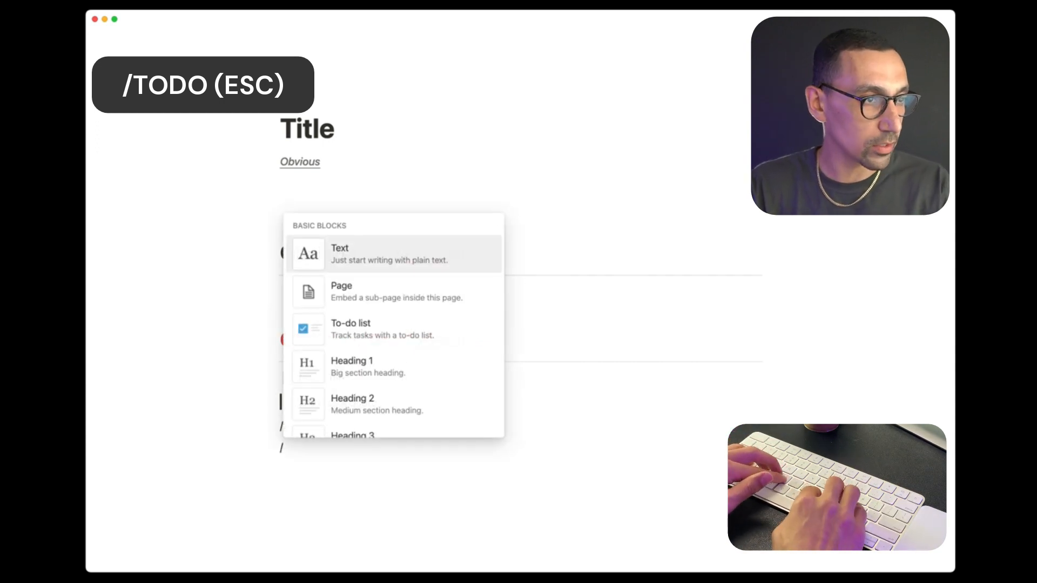
text(image)
key(BackSpace)
key(BackSpace)
key(BackSpace)
key(BackSpace)
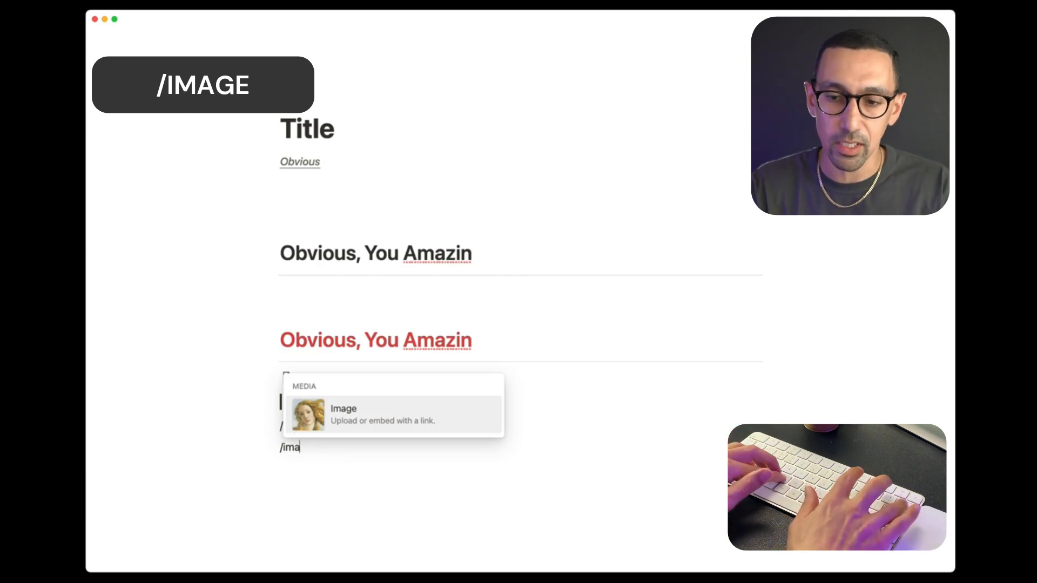
key(BackSpace)
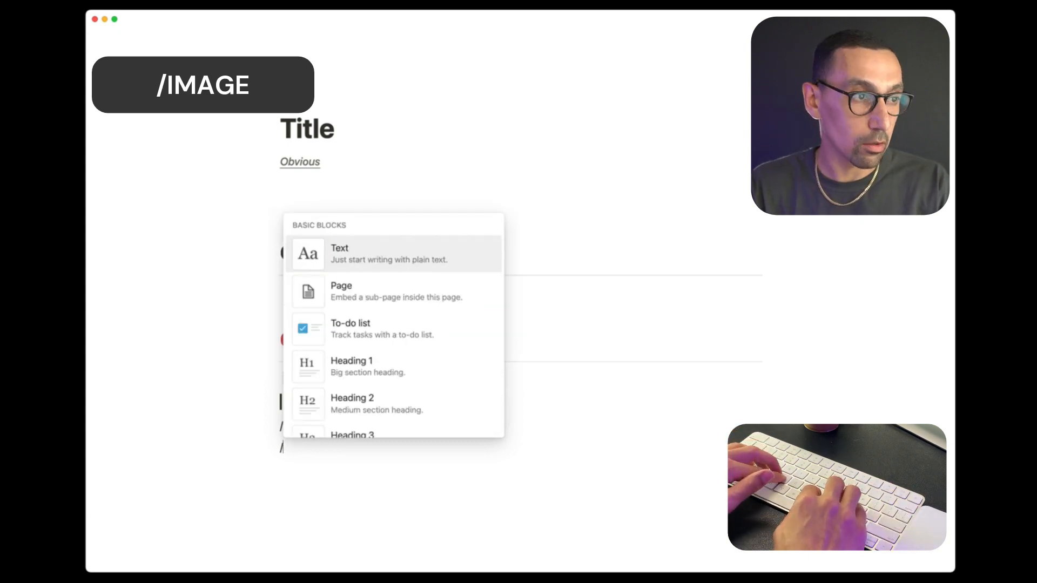
text(pdf)
key(BackSpace)
key(BackSpace)
key(BackSpace)
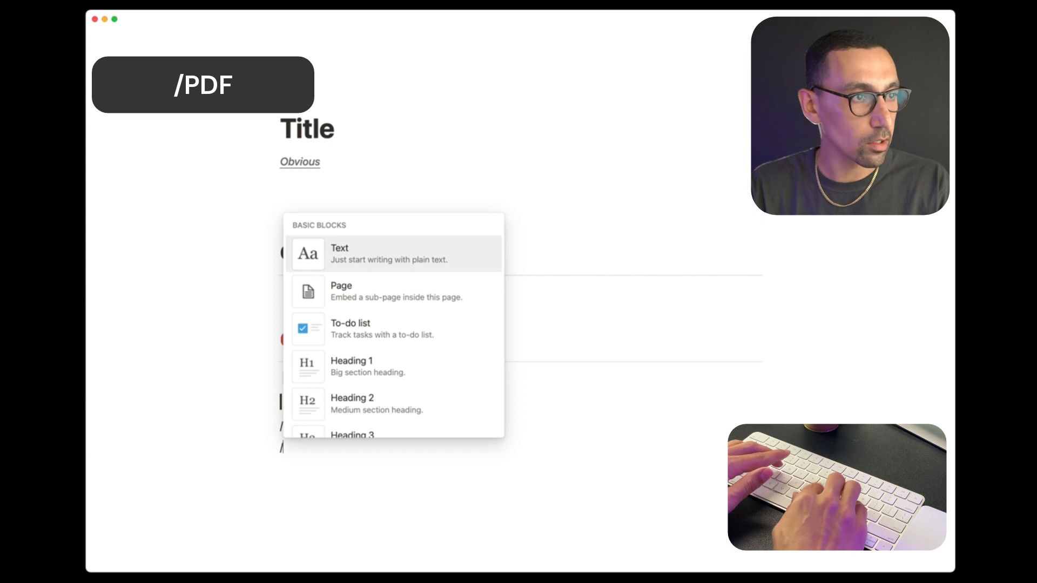
text(book)
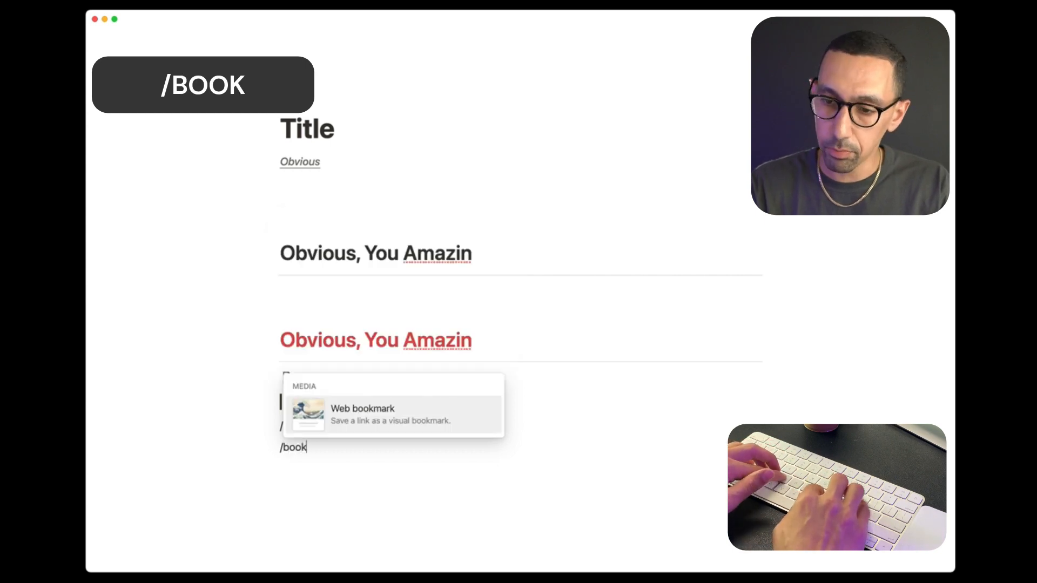
key(BackSpace)
key(BackSpace)
key(BackSpace)
key(BackSpace)
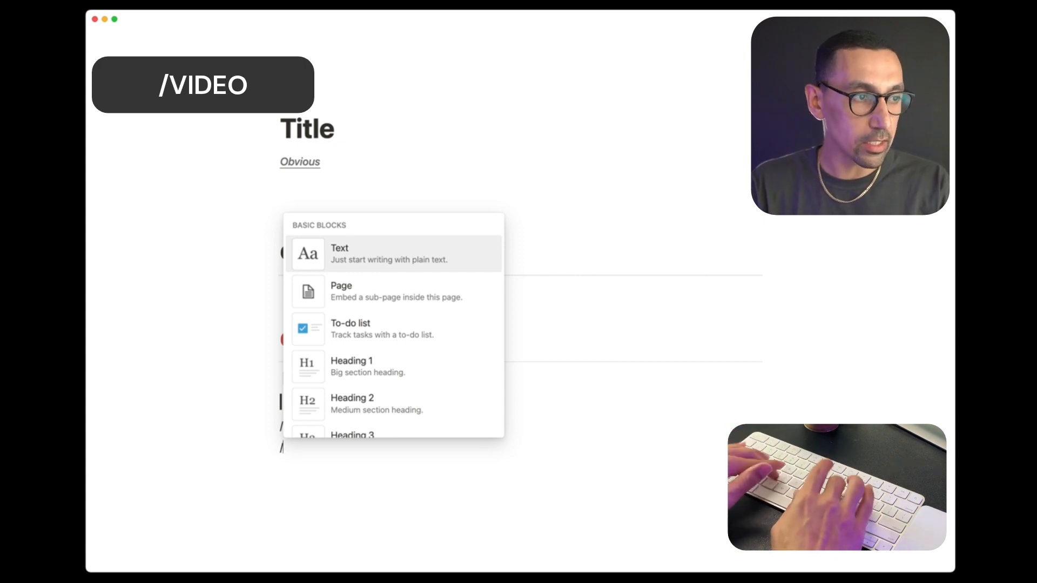
Search the slash commands for "video" and "audio" on the same line
text(video)
key(BackSpace)
key(BackSpace)
key(BackSpace)
key(BackSpace)
key(BackSpace)
text(audio)
key(BackSpace)
key(BackSpace)
key(BackSpace)
key(BackSpace)
key(BackSpace)
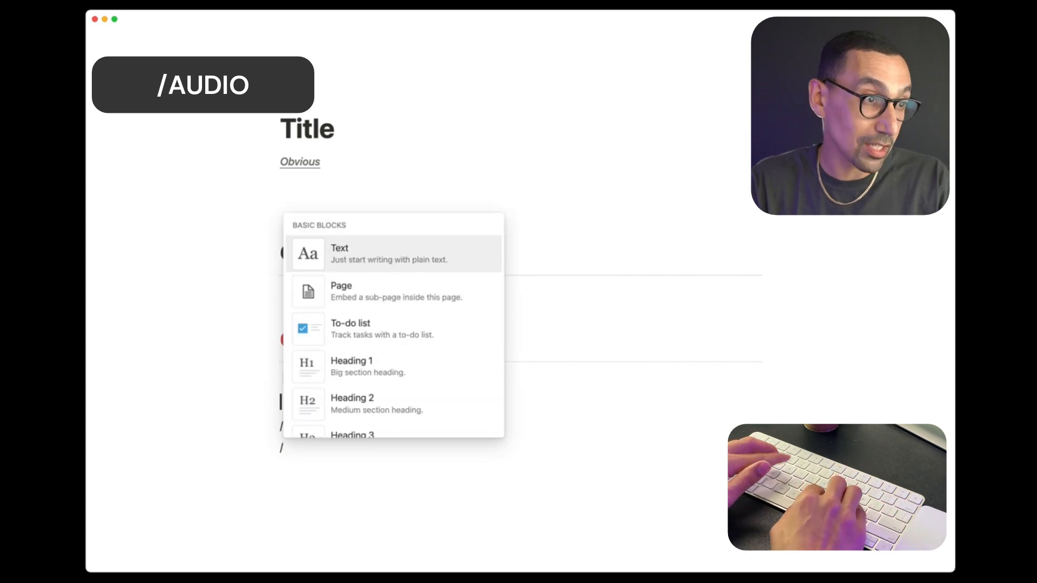
Search the slash commands for "code", "file" and "embed", leaving the line below "/todo" empty
text(code)
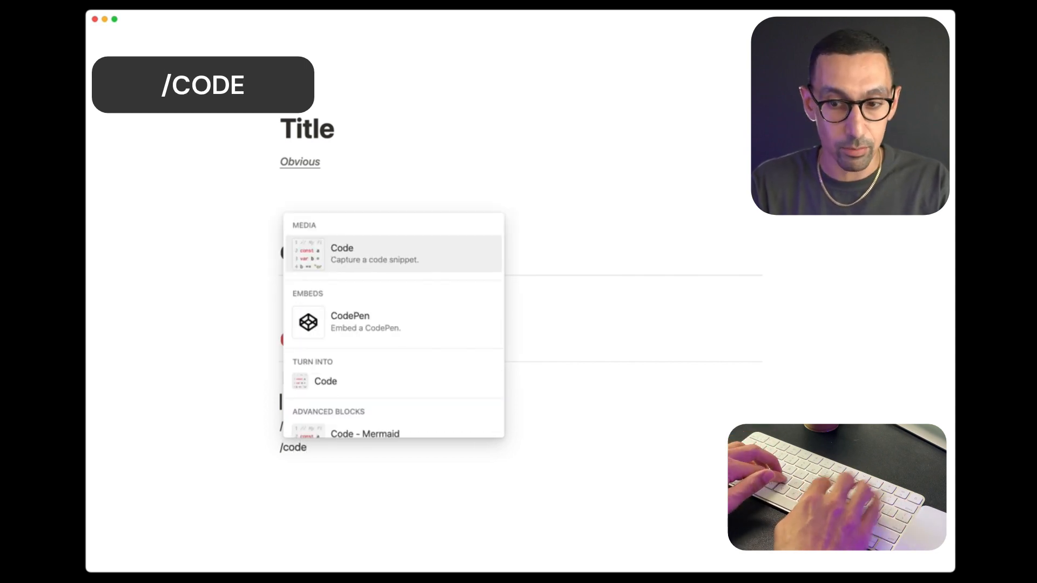
key(BackSpace)
key(BackSpace)
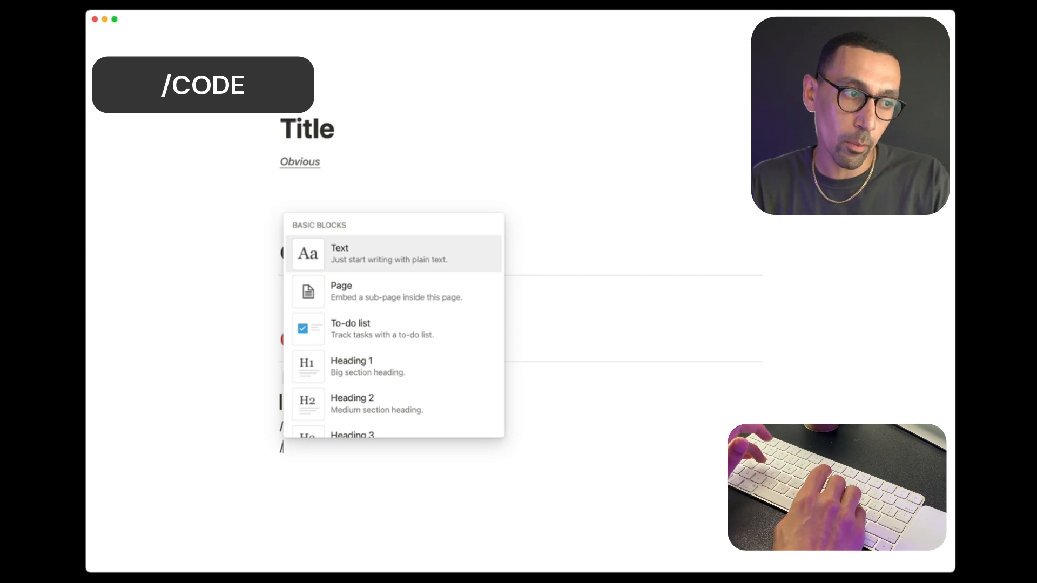
text(file)
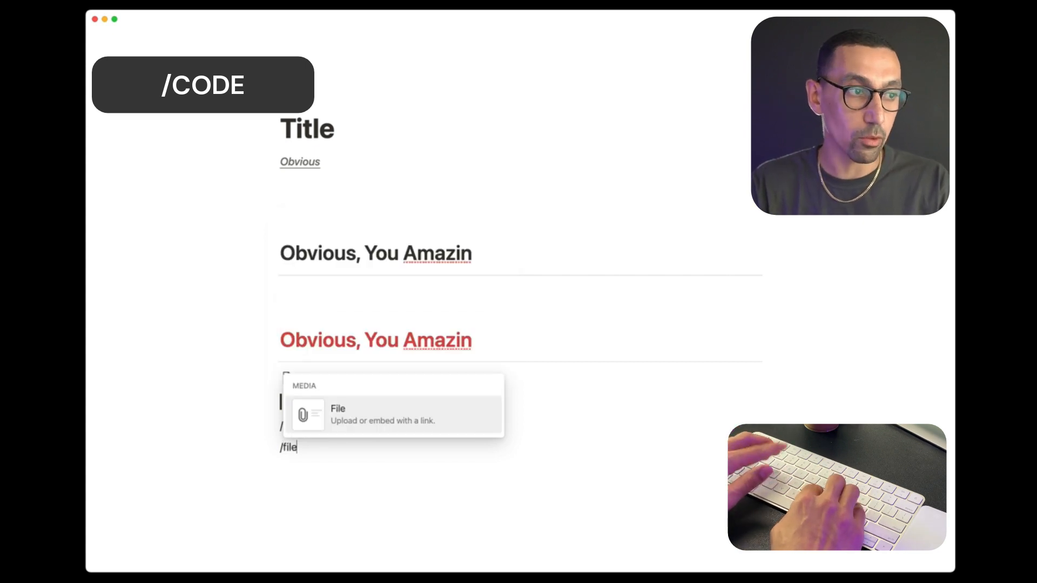
key(BackSpace)
key(BackSpace)
key(BackSpace)
key(BackSpace)
text(emb)
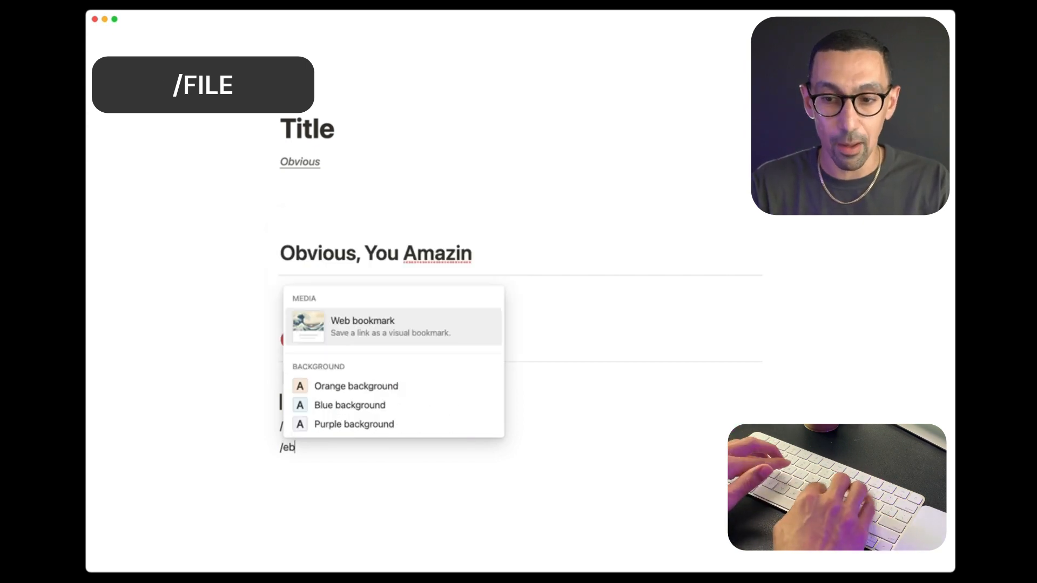
key(BackSpace)
key(BackSpace)
key(BackSpace)
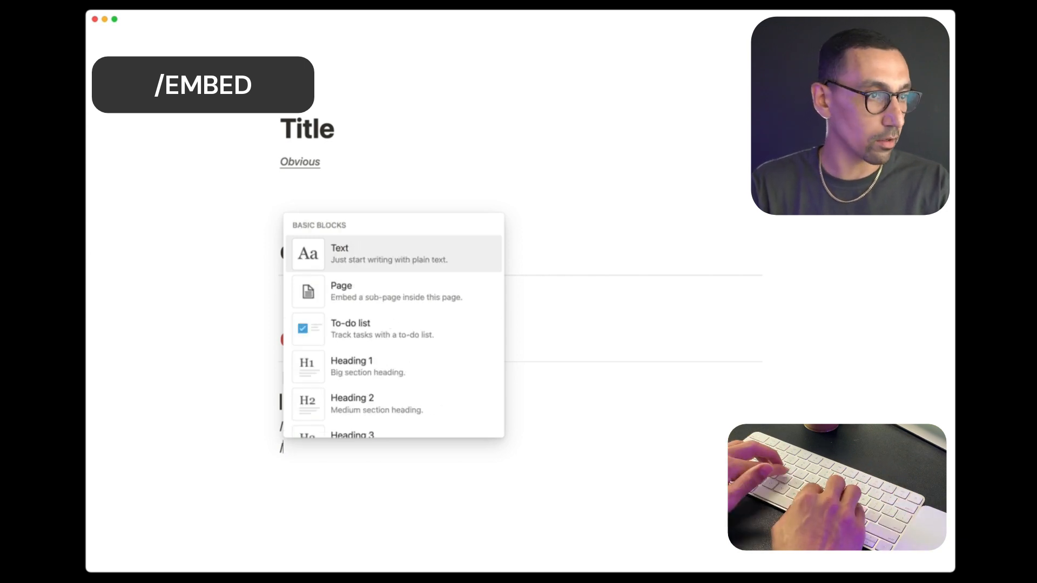
key(BackSpace)
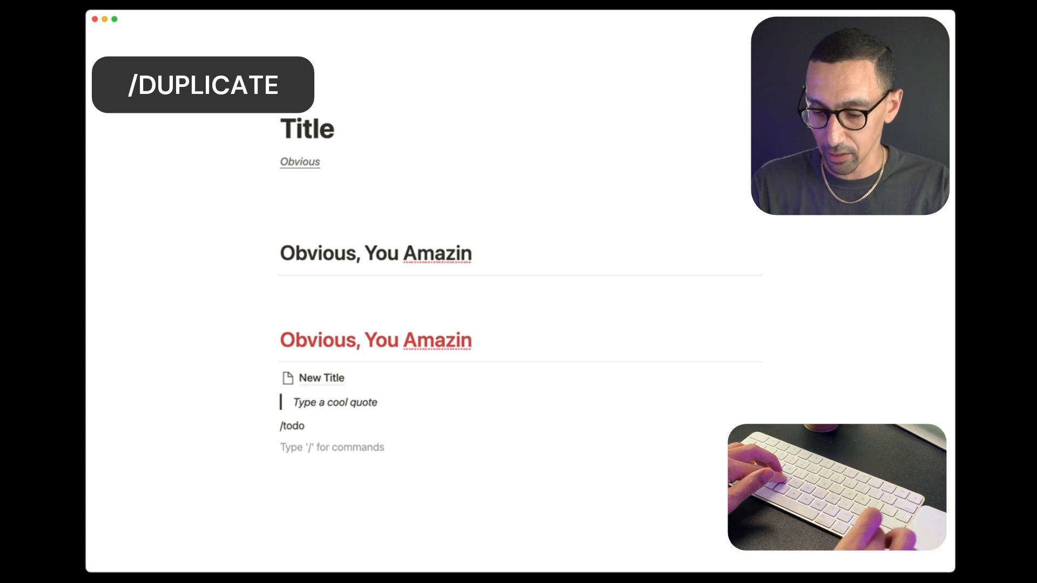
Add a text line reading "Lorem impsum paragraph" directly below the red "Obvious, You Amazin" heading
key(Up)
key(Up)
key(Up)
key(Up)
key(Up)
key(Down)
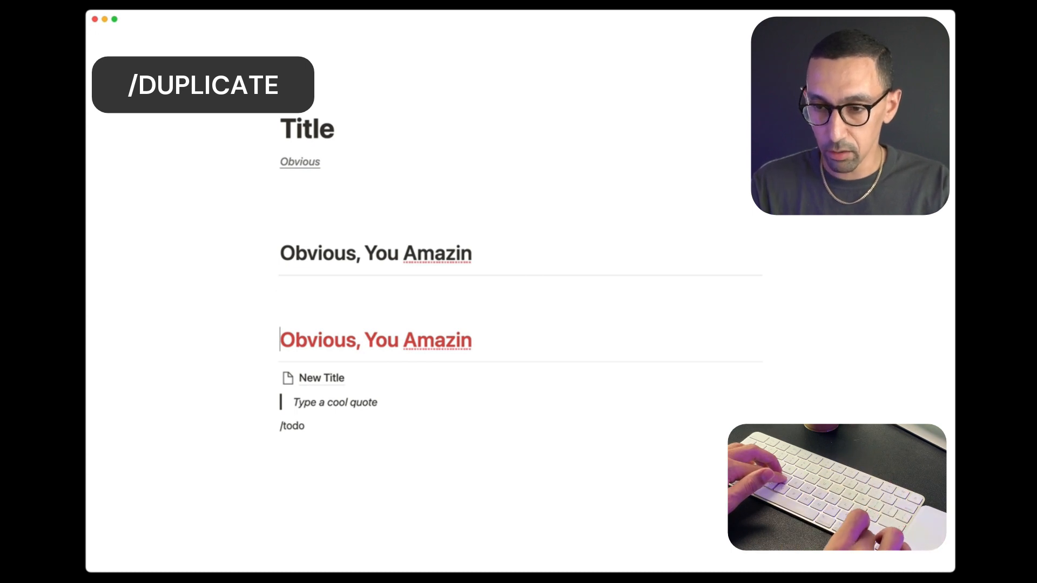
key(super+Right)
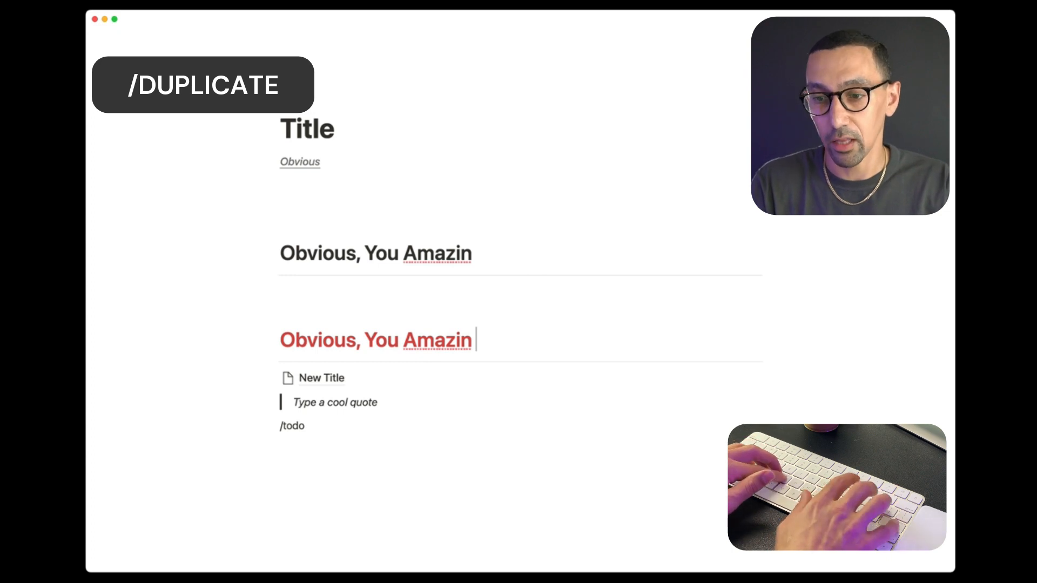
key(Return)
text(Lorem impsum paragraph)
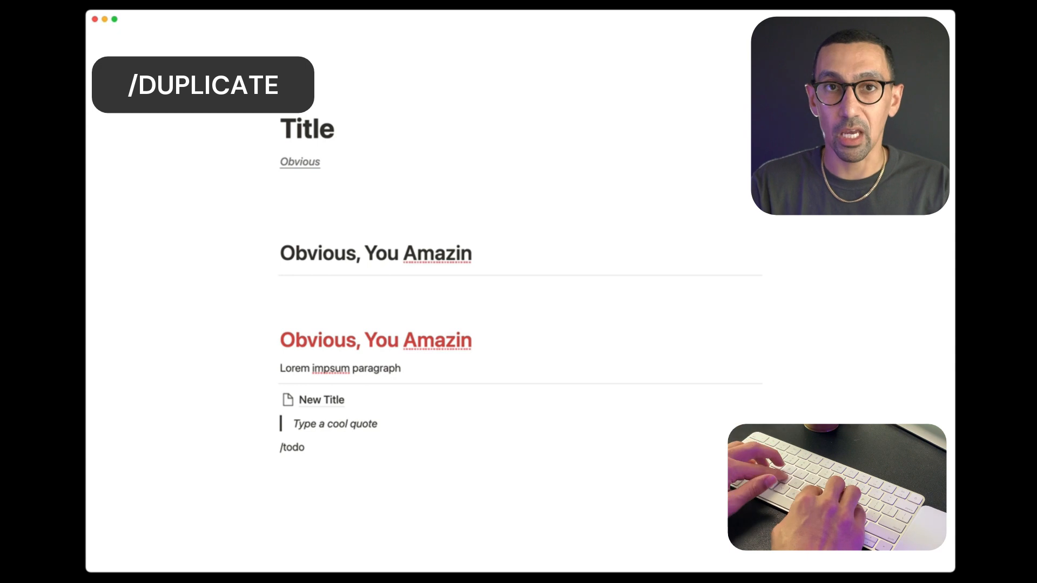
Duplicate the "Lorem impsum paragraph" line twice with the Duplicate action
text( /dupl)
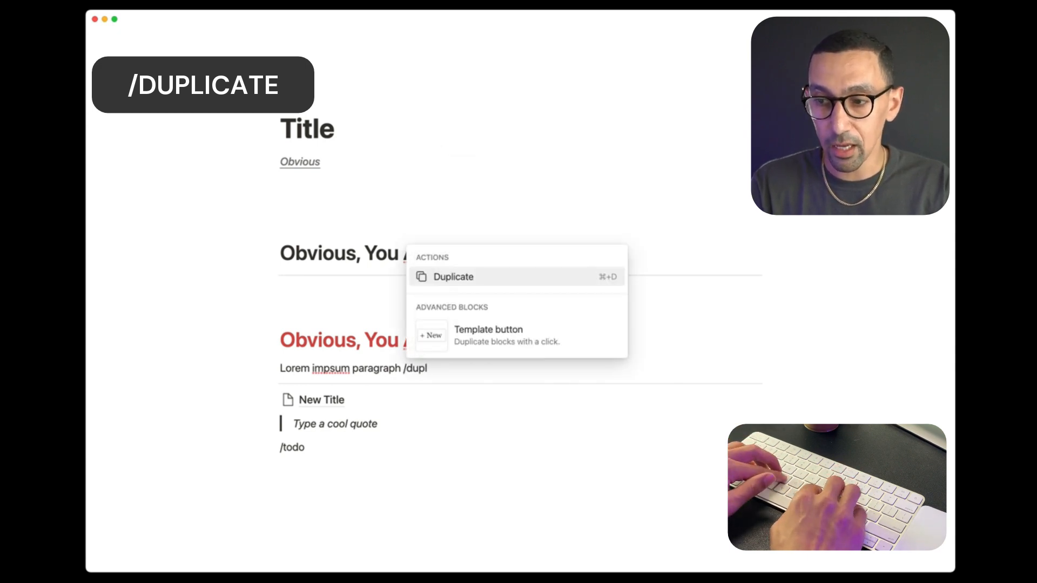
key(Return)
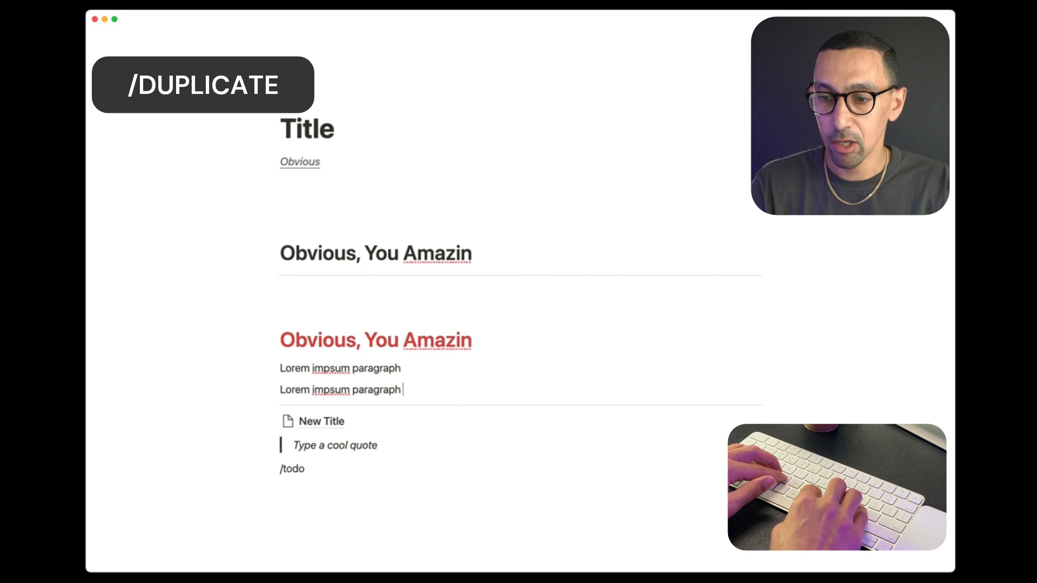
key(super+d)
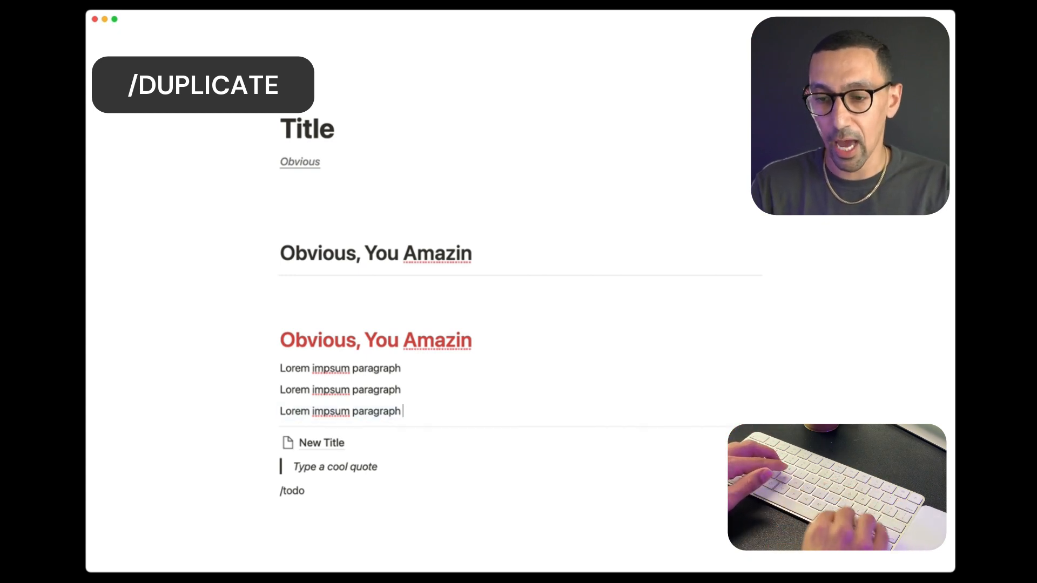
Search the slash commands for "move" at the end of the "/todo" line and clear the query
key(Down)
key(Down)
key(Return)
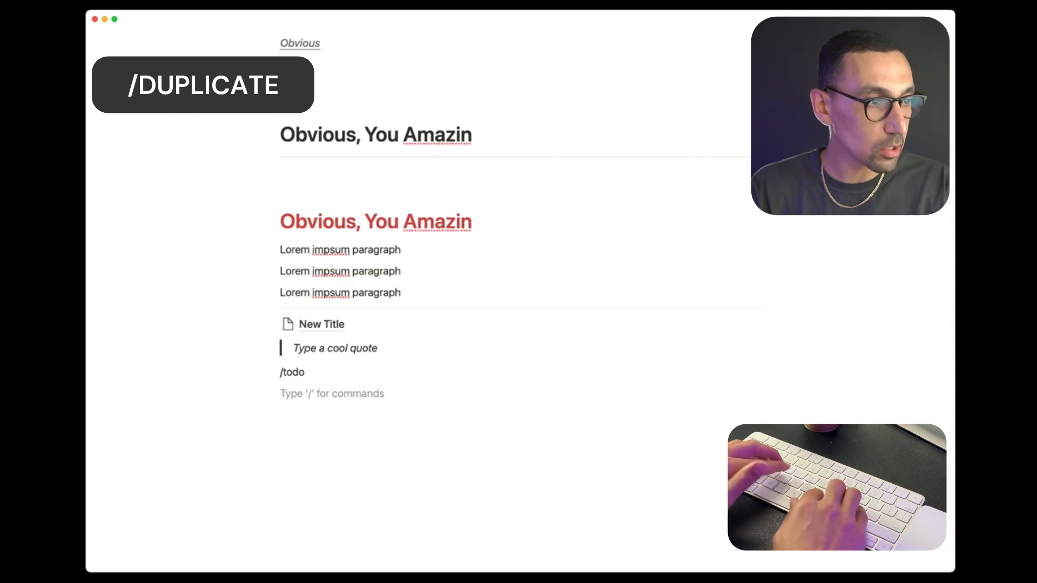
key(Return)
key(BackSpace)
key(BackSpace)
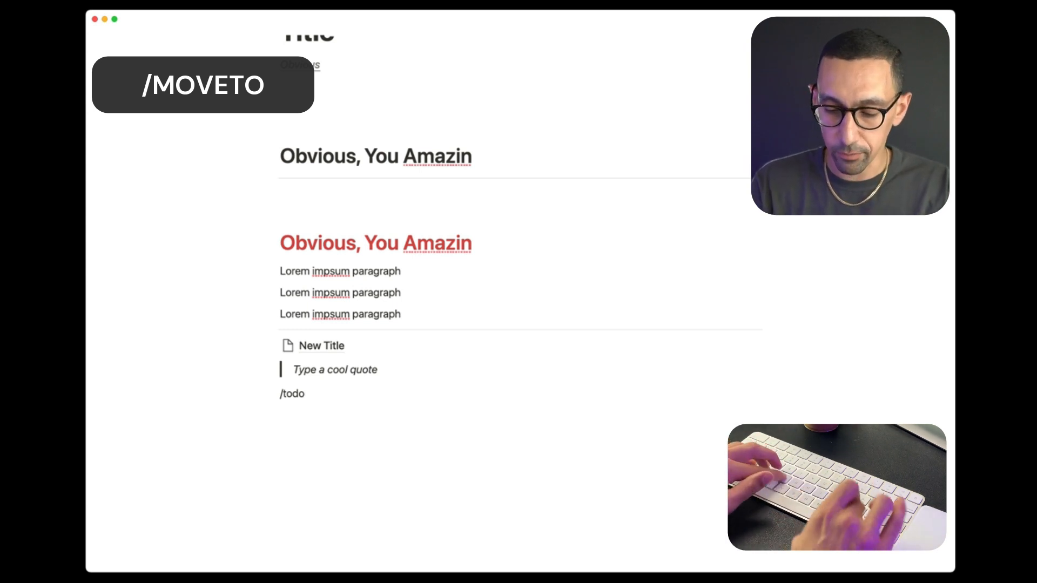
text(/move)
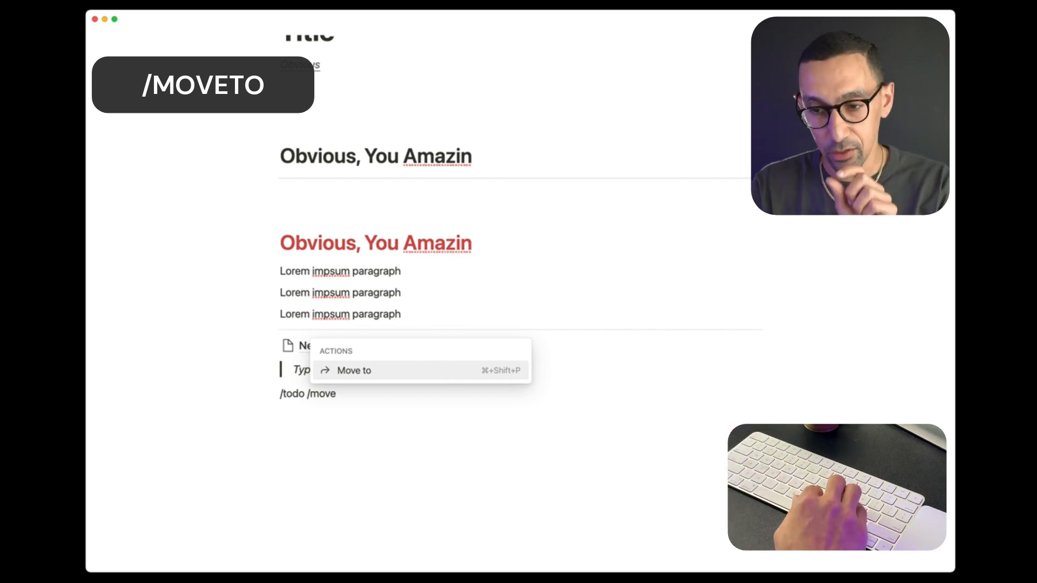
key(BackSpace)
key(BackSpace)
key(BackSpace)
key(BackSpace)
key(BackSpace)
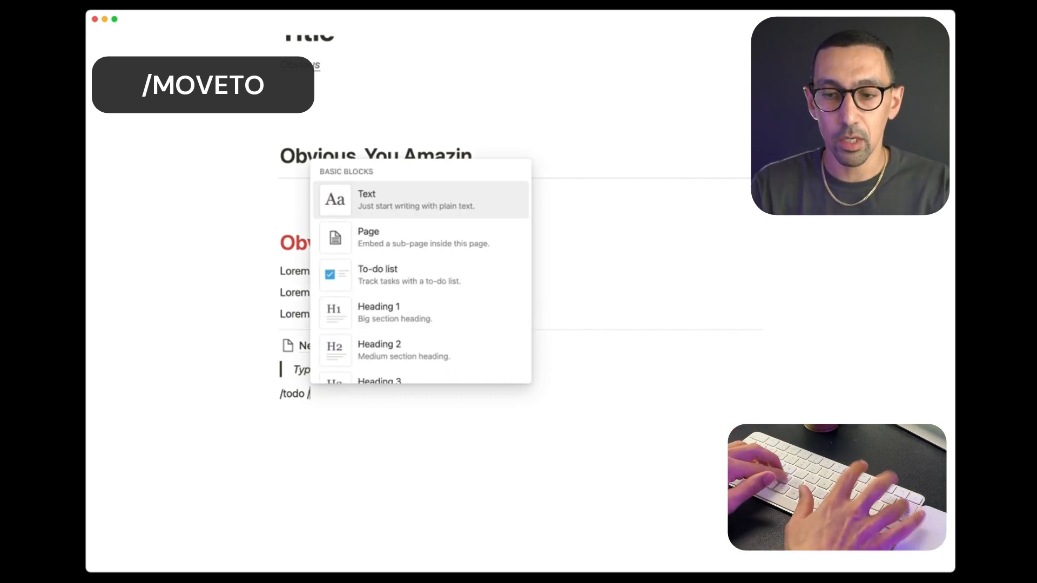
key(Return)
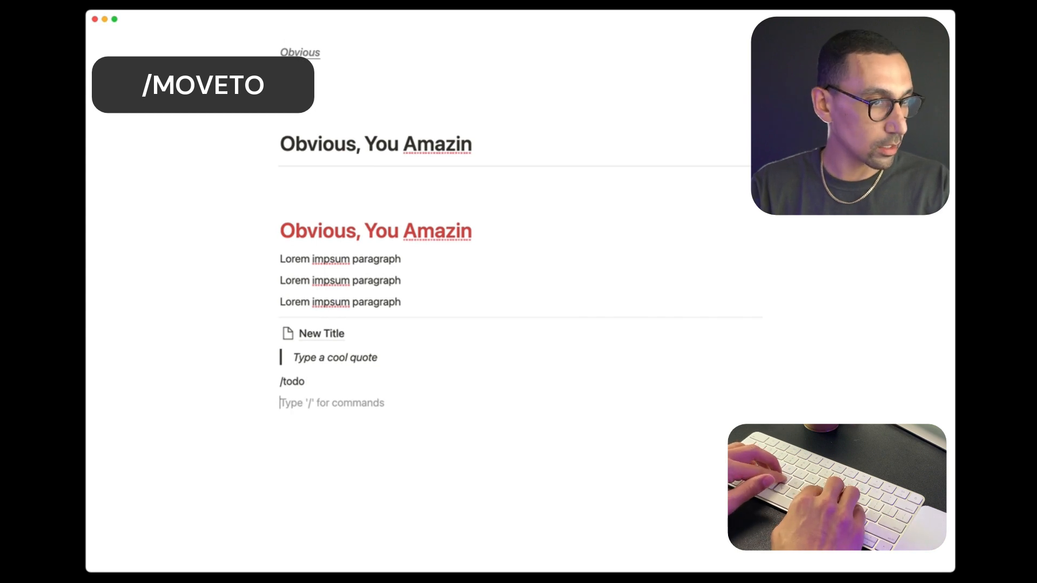
key(BackSpace)
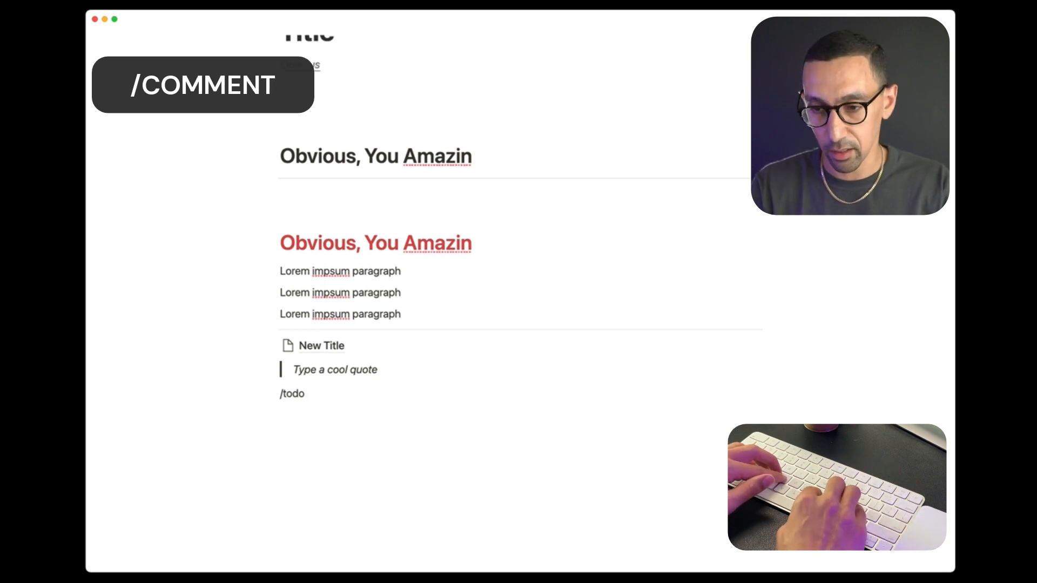
Search the slash commands for "comm" after "/todo" and clear the query
text(/comm)
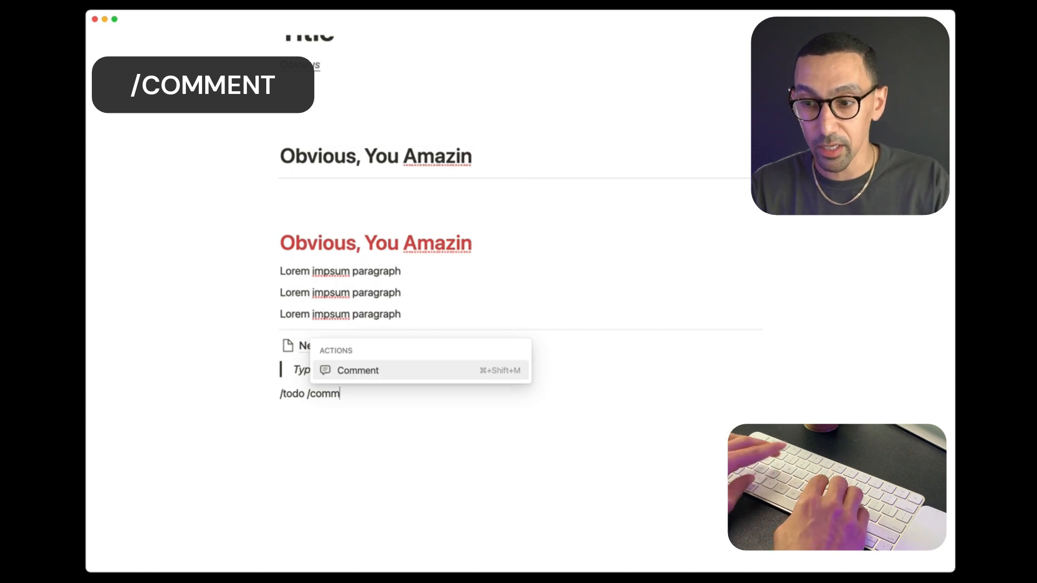
key(BackSpace)
key(BackSpace)
key(BackSpace)
key(BackSpace)
key(BackSpace)
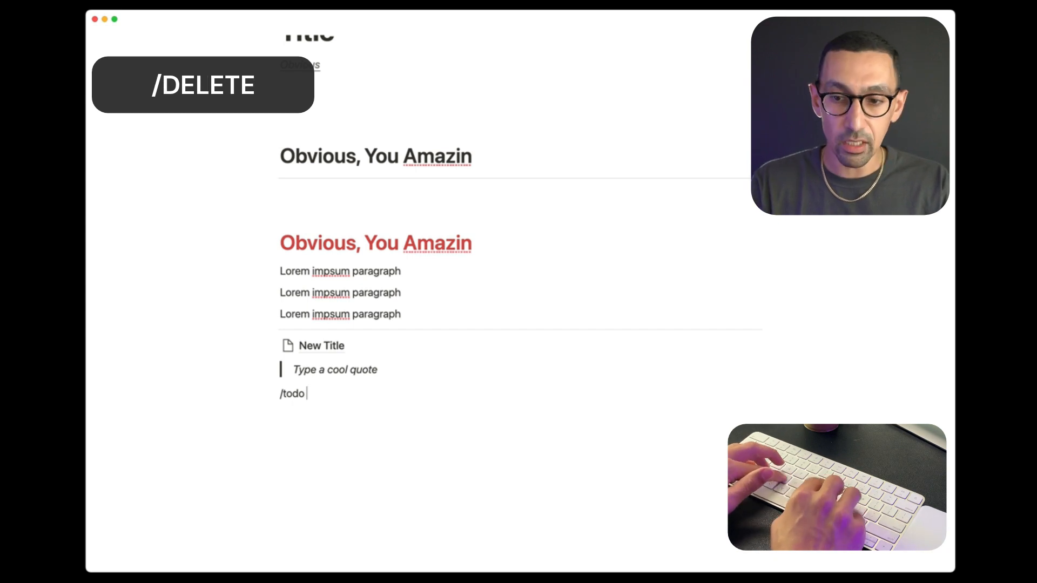
Delete the "/todo" line with the Delete slash command
text(/detele)
key(BackSpace)
key(BackSpace)
key(BackSpace)
key(BackSpace)
text(lete)
key(alt+BackSpace)
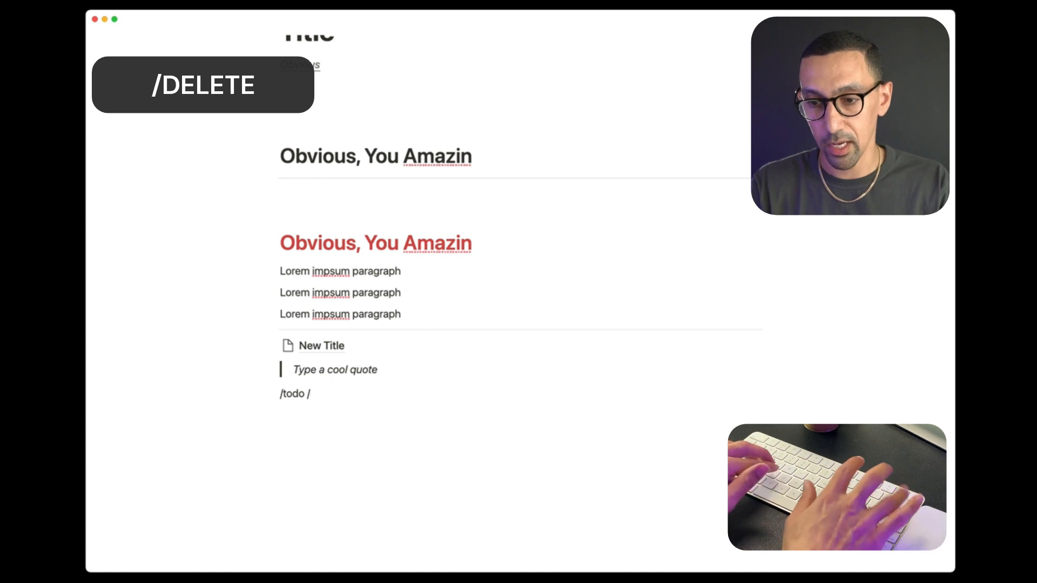
text(del)
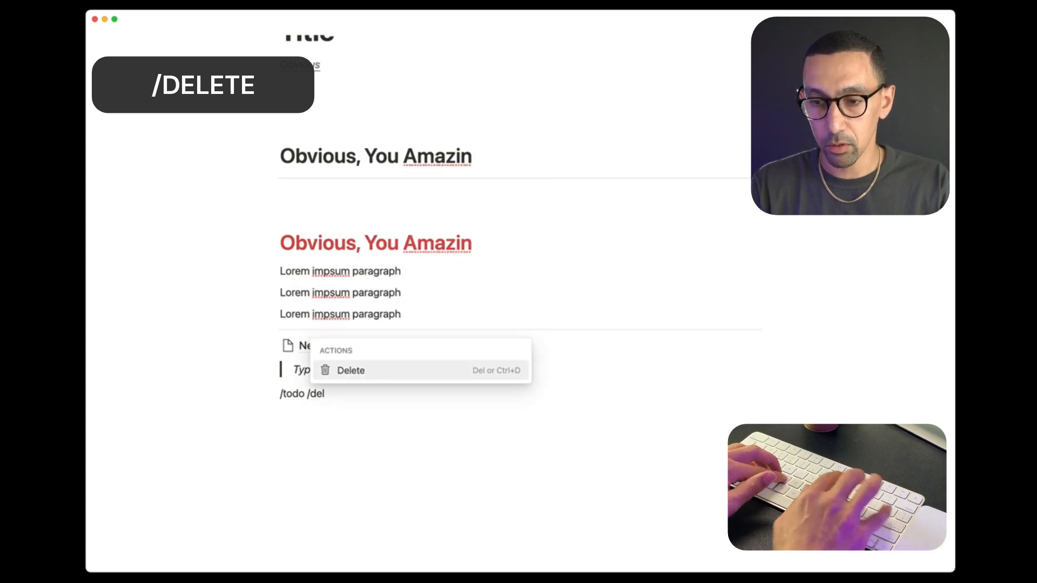
key(Return)
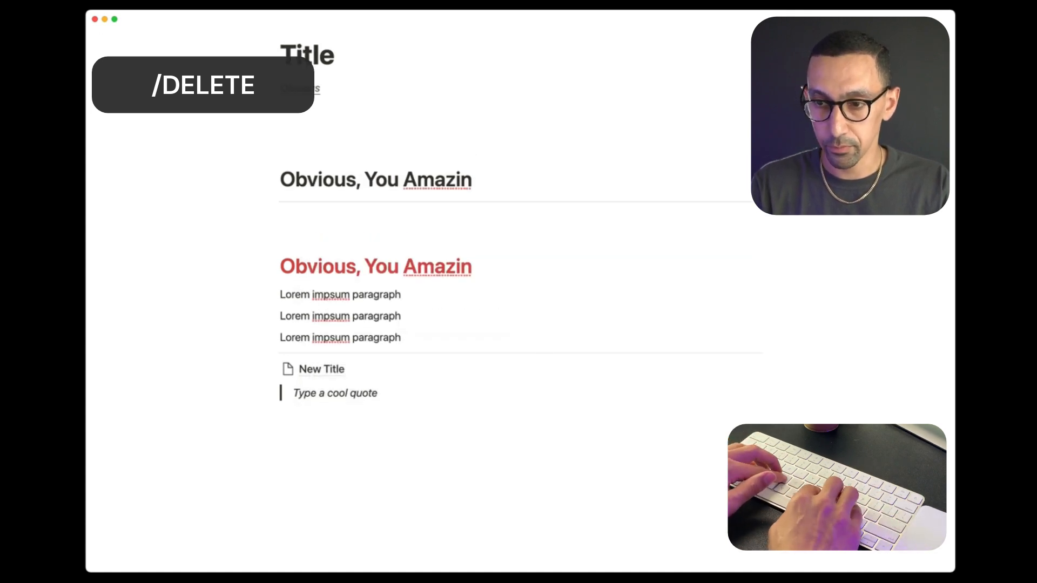
Add an empty text line directly below the "Type a cool quote" block
key(super+a)
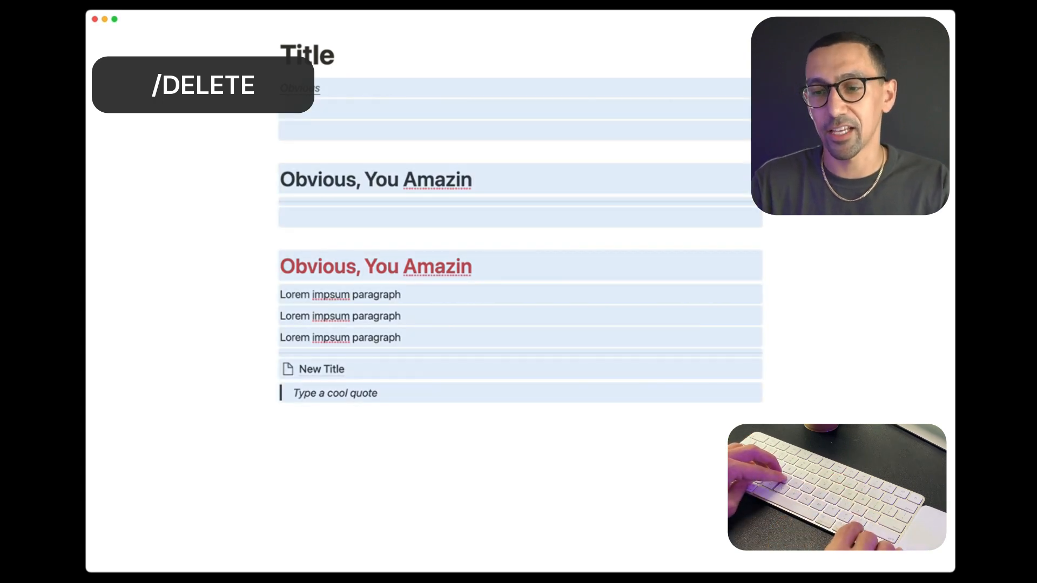
key(Down)
key(super+a)
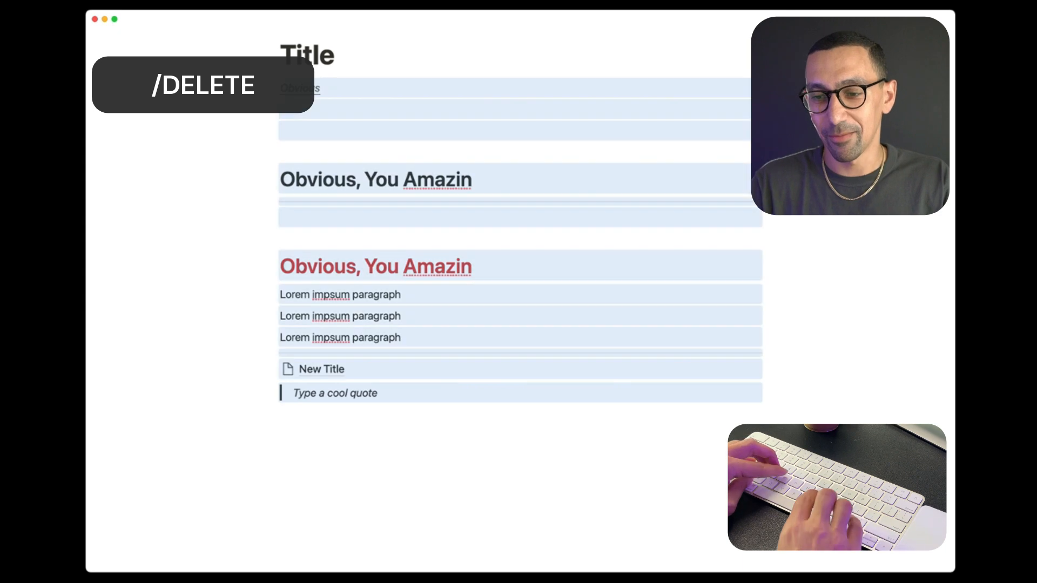
key(Down)
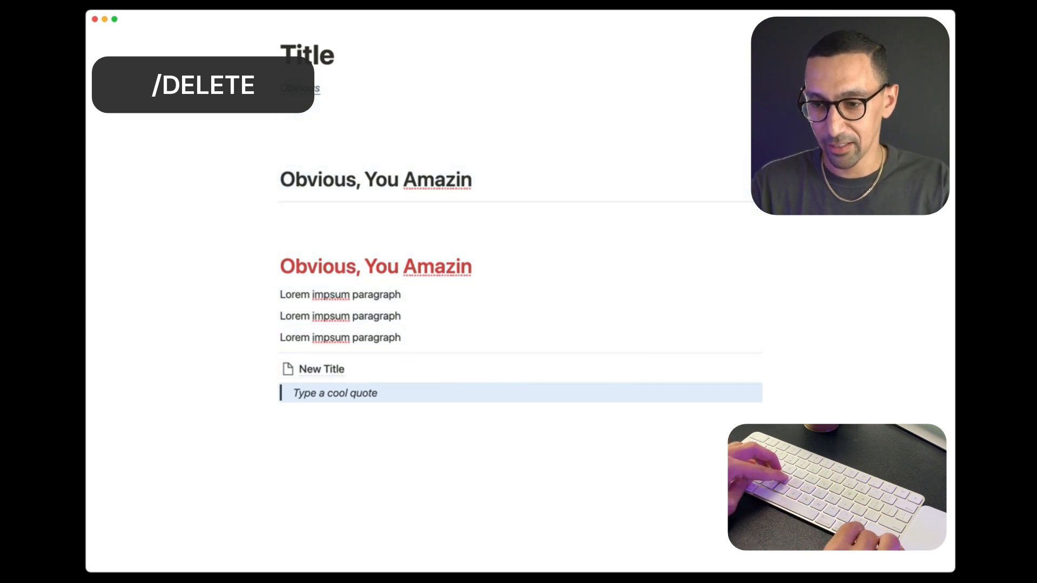
key(Return)
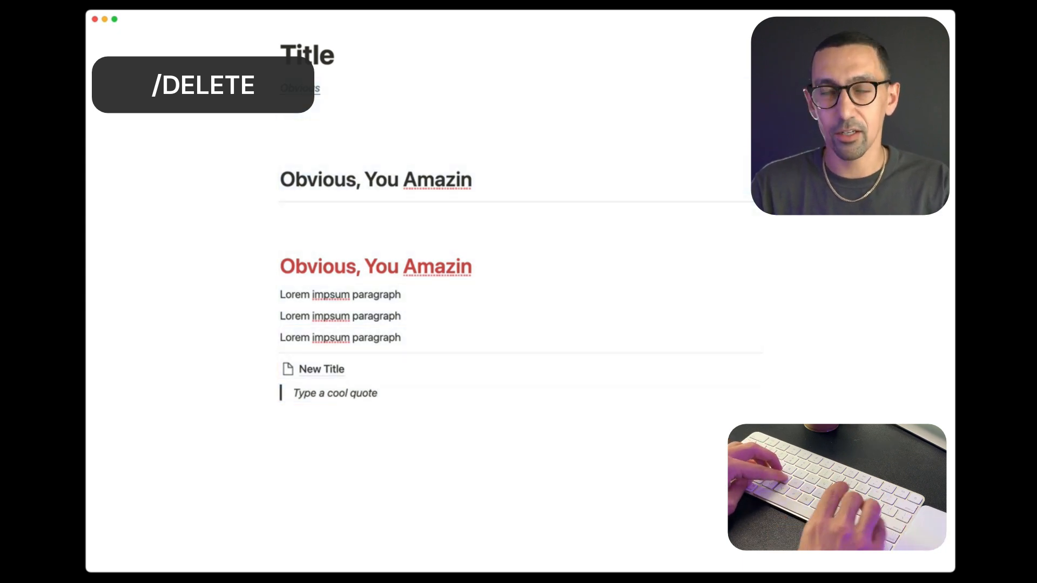
key(Return)
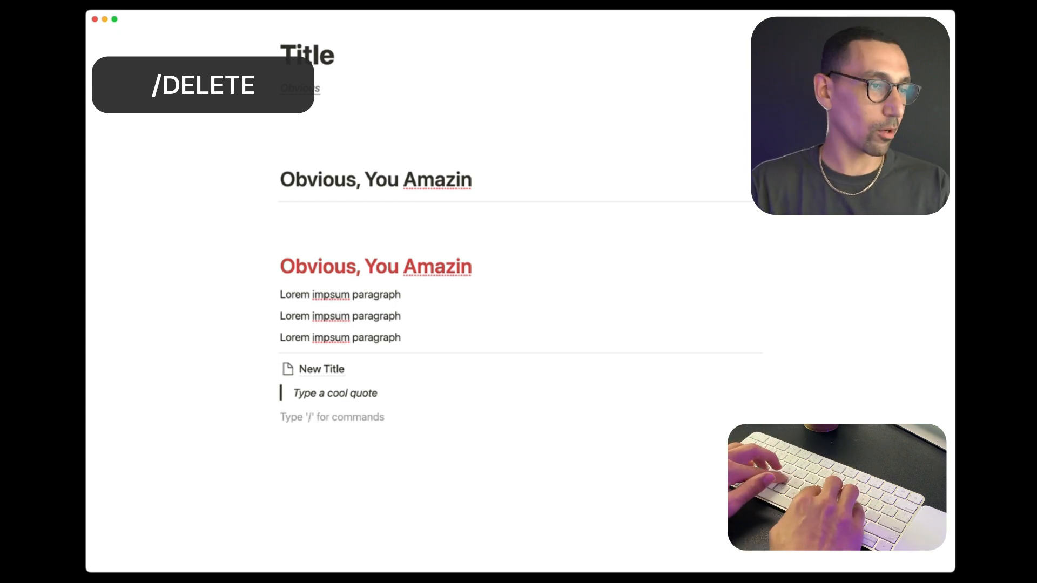
Search the slash commands for "bread" on the empty line below the quote and clear the query
text(//bread)
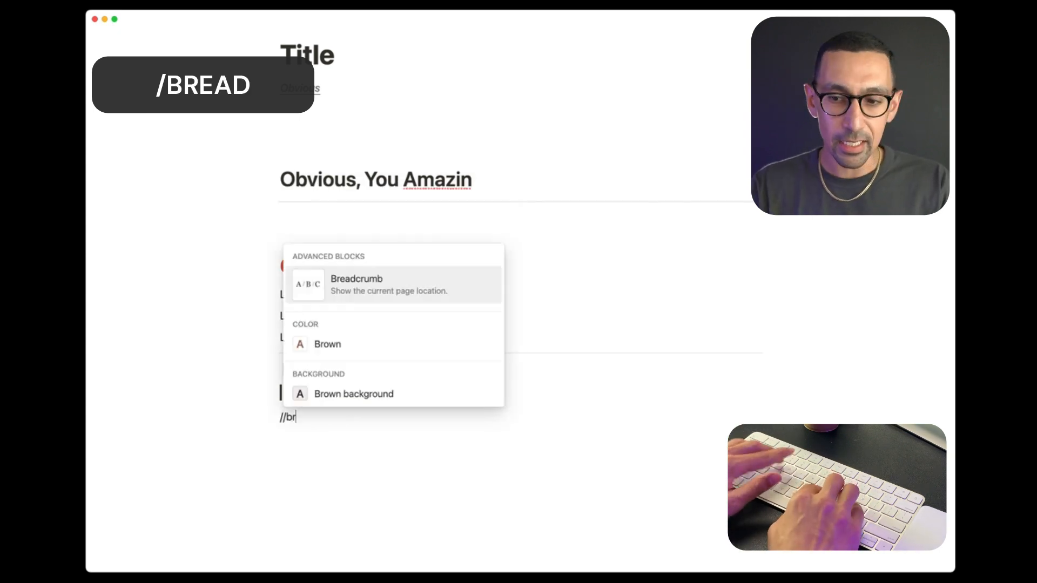
key(BackSpace)
key(BackSpace)
key(BackSpace)
key(BackSpace)
key(BackSpace)
key(BackSpace)
key(BackSpace)
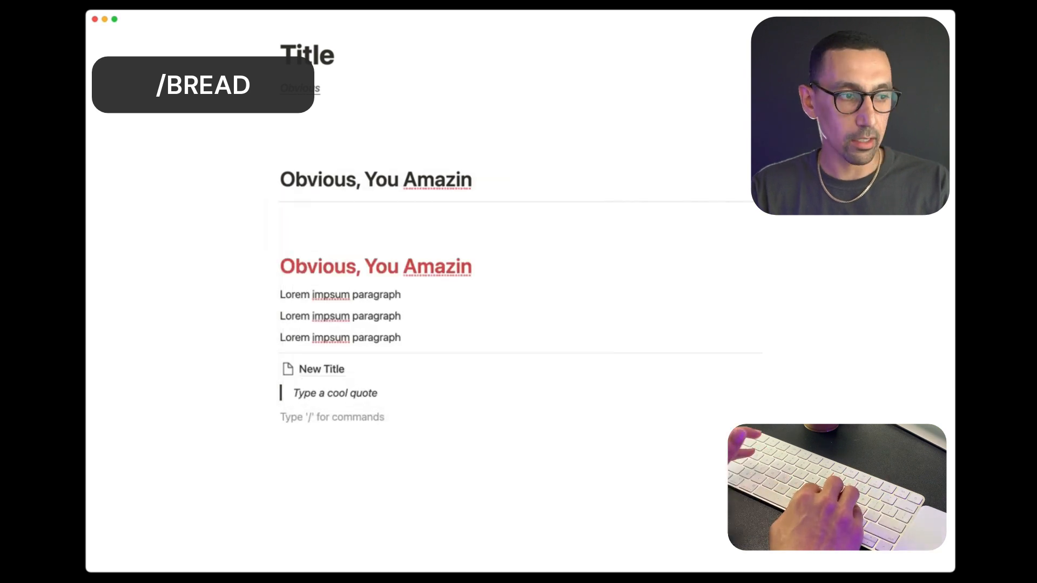
Search the slash commands for "emoj" on the empty line and clear the query
text(/emoj)
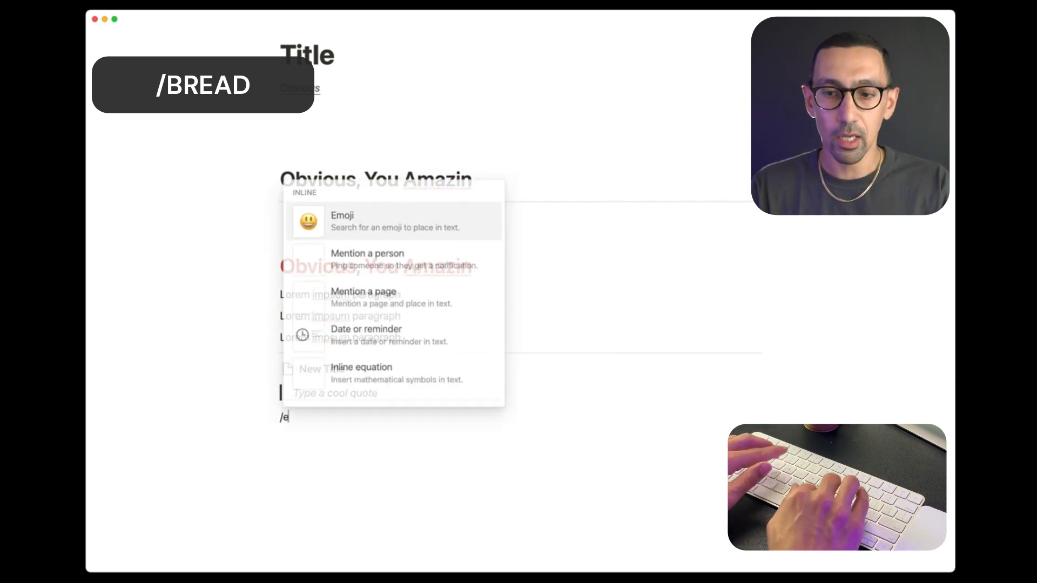
key(BackSpace)
key(BackSpace)
key(BackSpace)
key(BackSpace)
key(BackSpace)
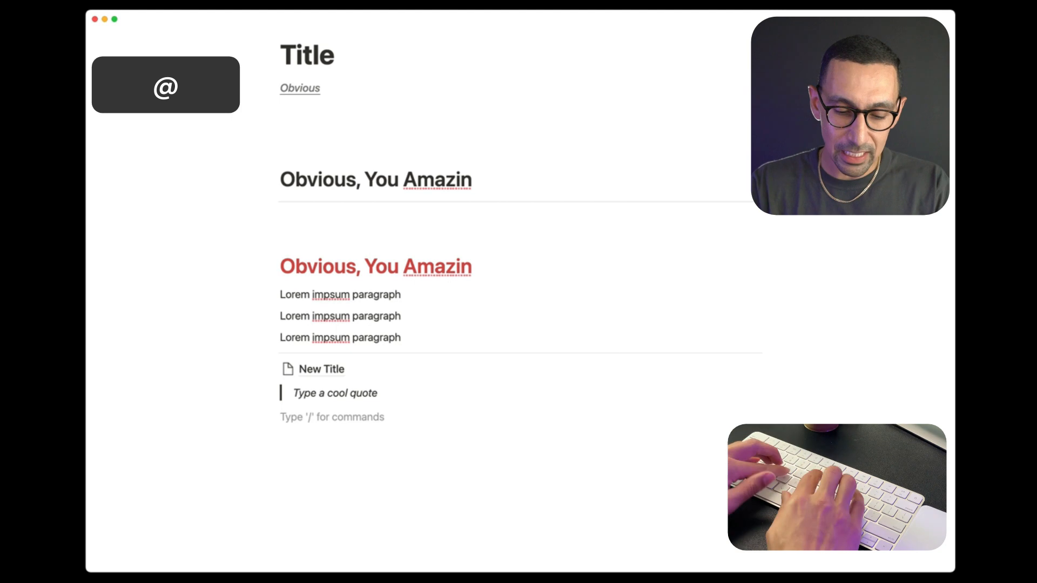
Insert a mention of today's date on the line below the quote, followed by the text "You"
text(@t)
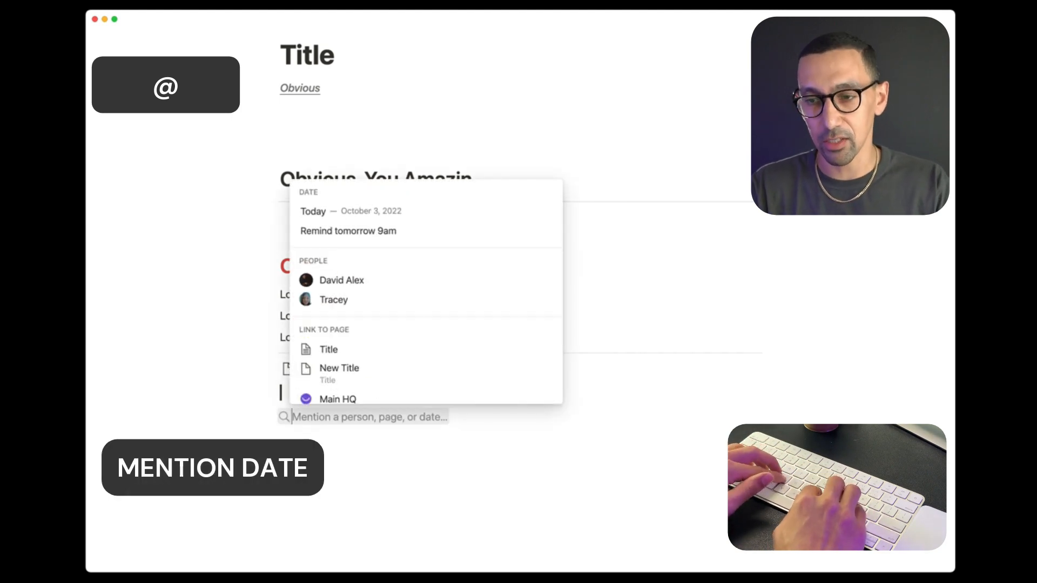
text(o)
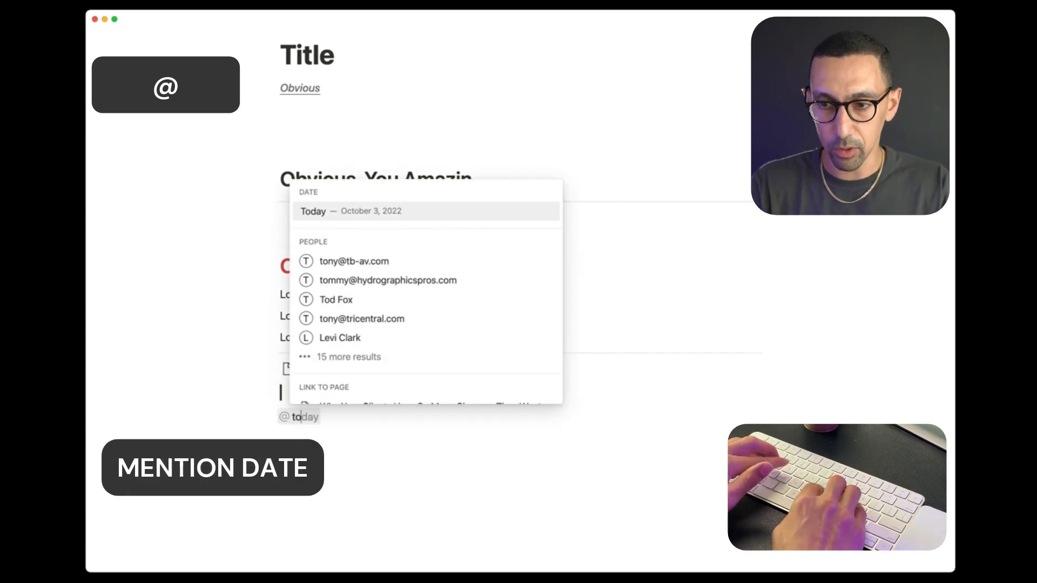
key(Return)
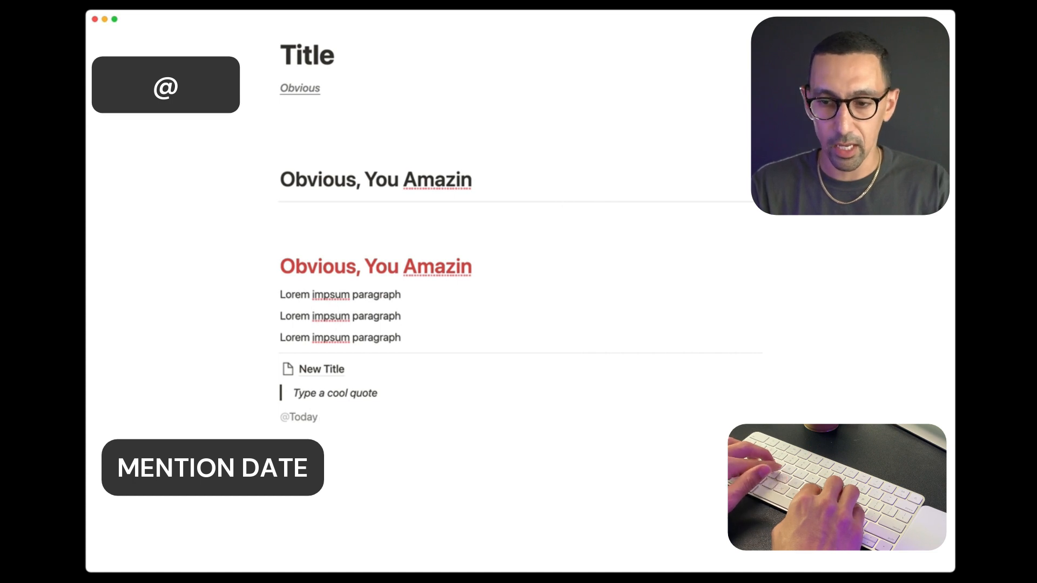
text(You)
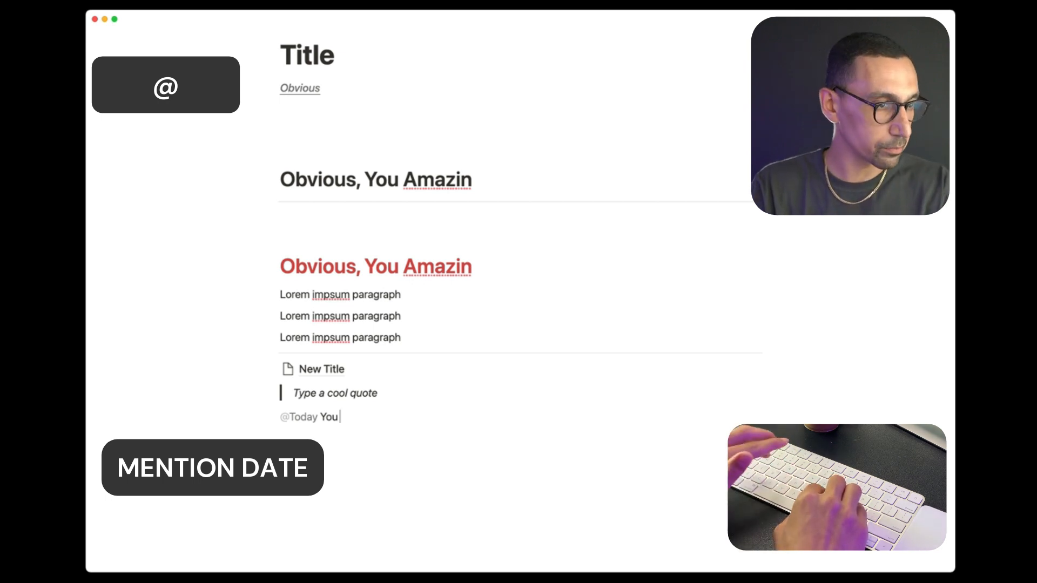
Search the mention list for "la" and "space" after "You", clearing the mention text without inserting anything
text(@)
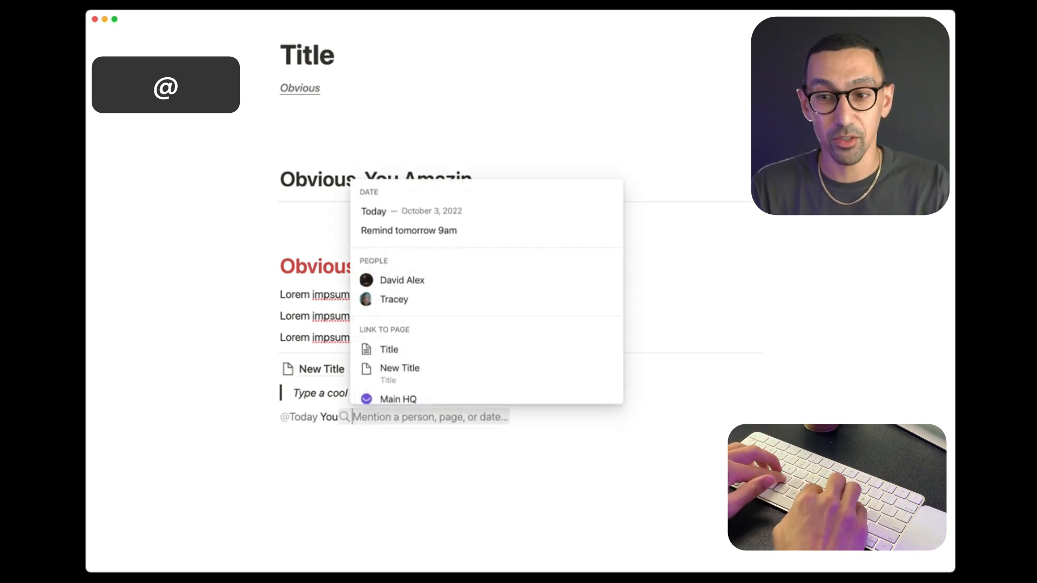
text(last)
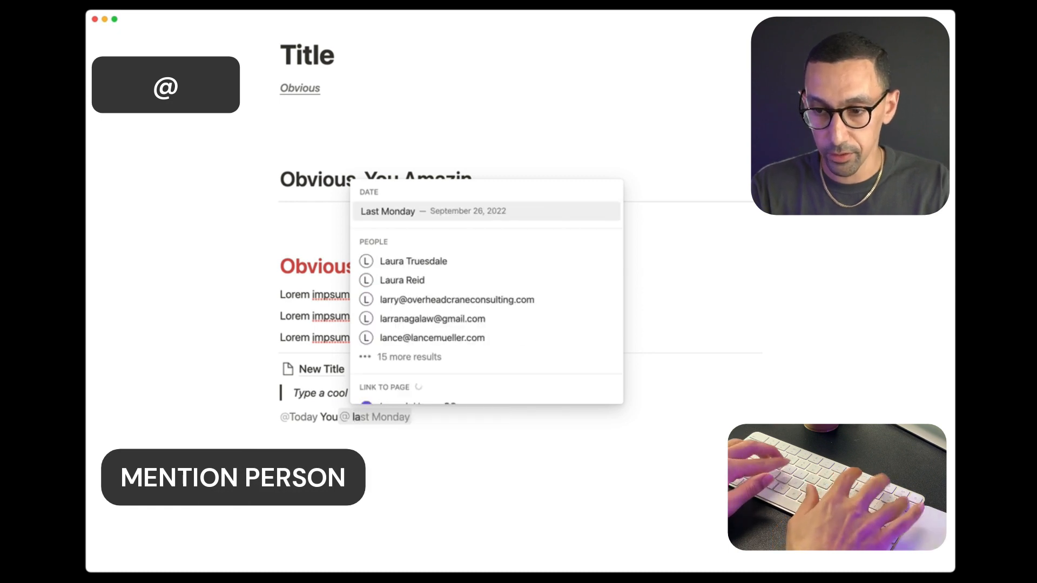
key(BackSpace)
text(space)
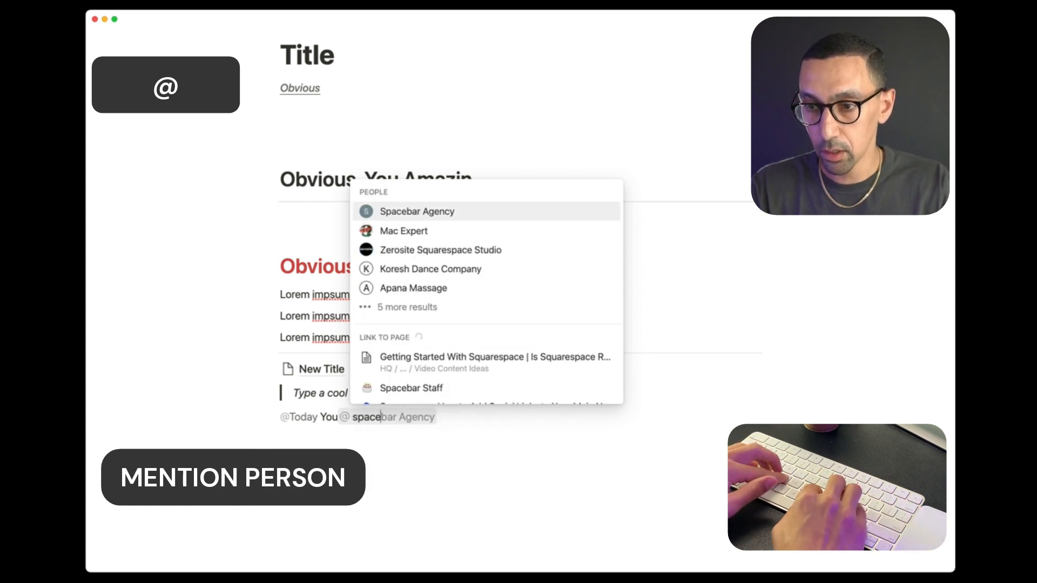
key(BackSpace)
key(BackSpace)
key(BackSpace)
key(BackSpace)
key(BackSpace)
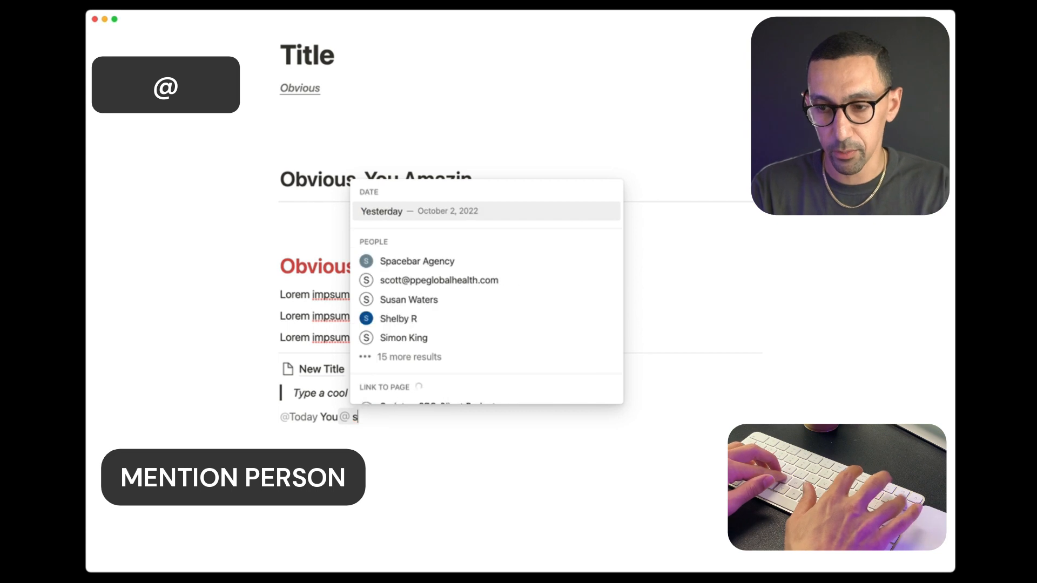
key(Escape)
key(BackSpace)
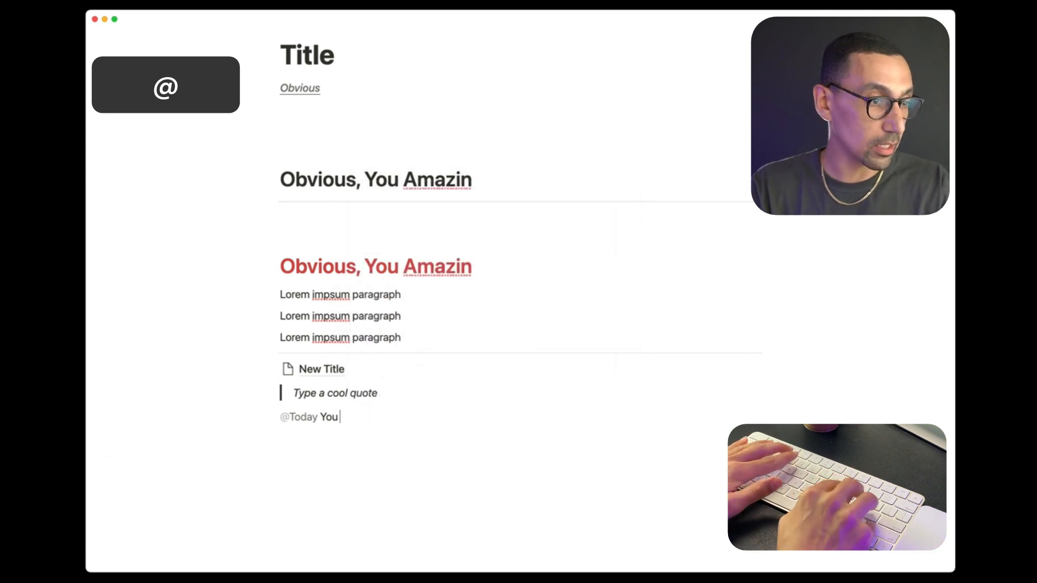
Look up the mention options for creating a page called "New Name of Page" after "You" and clear the text
text(@)
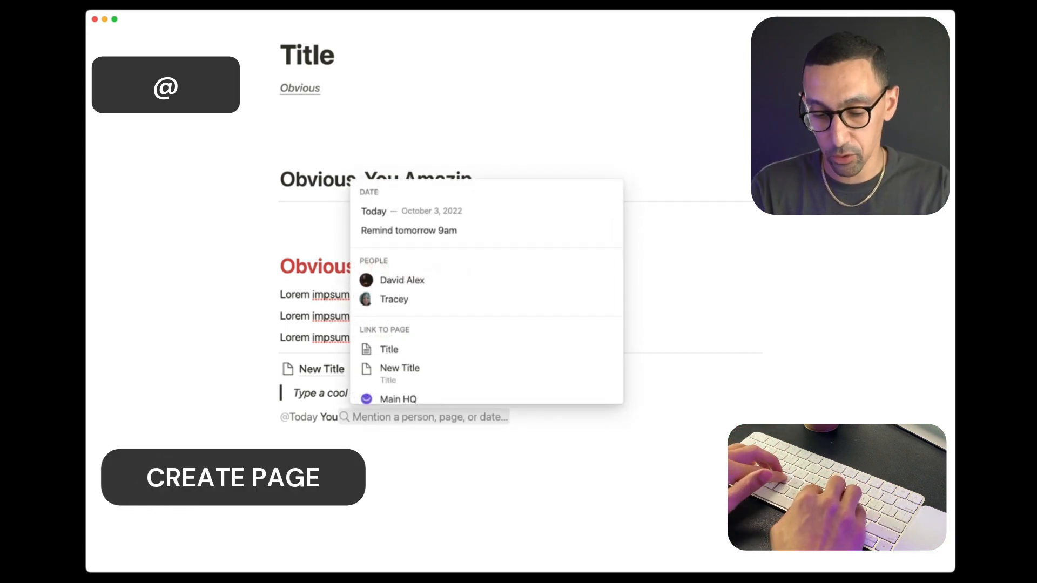
text(New N)
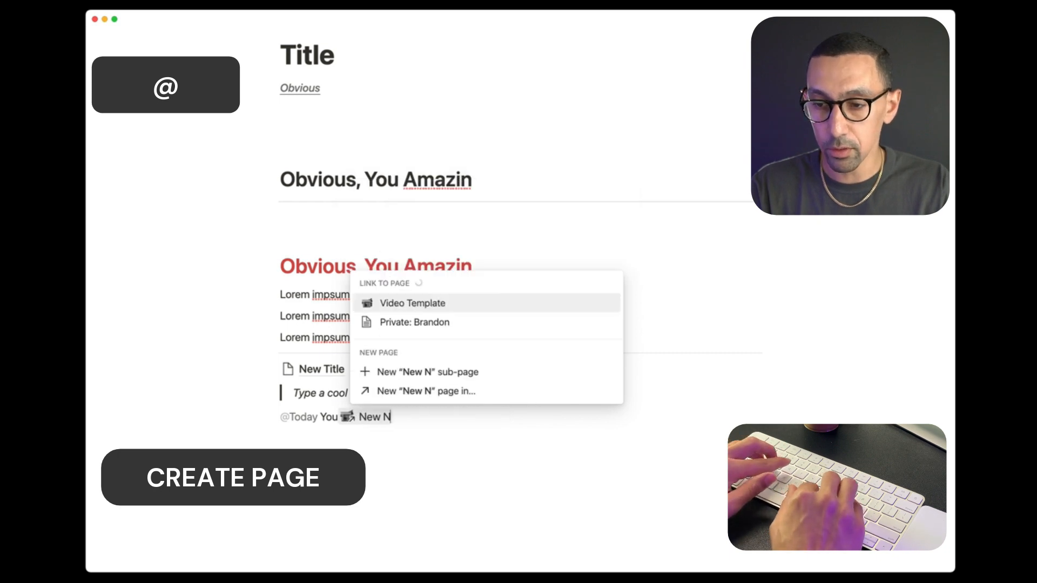
text(ame of Page)
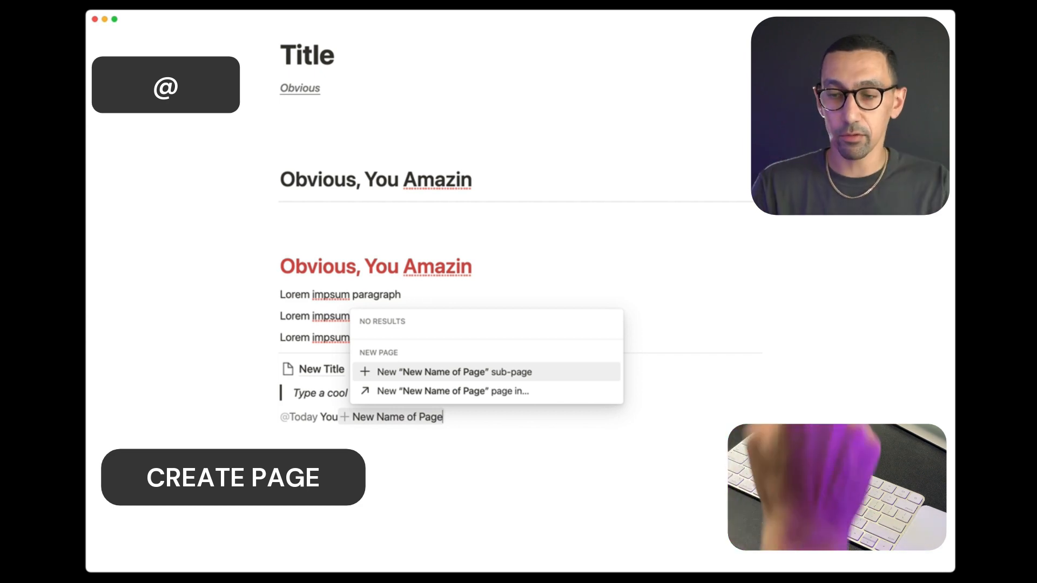
key(BackSpace)
key(BackSpace)
key(BackSpace)
key(BackSpace)
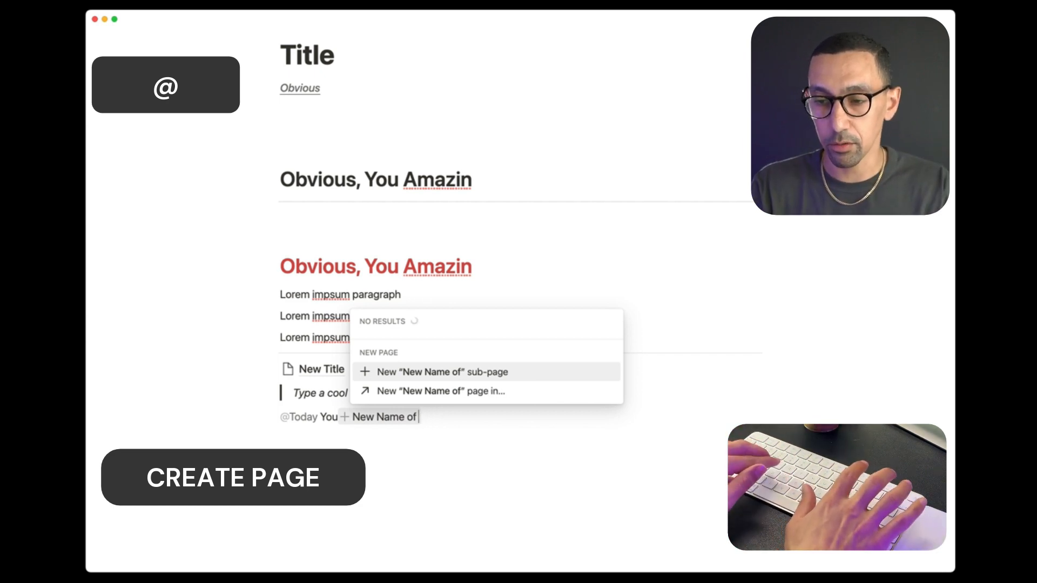
key(Escape)
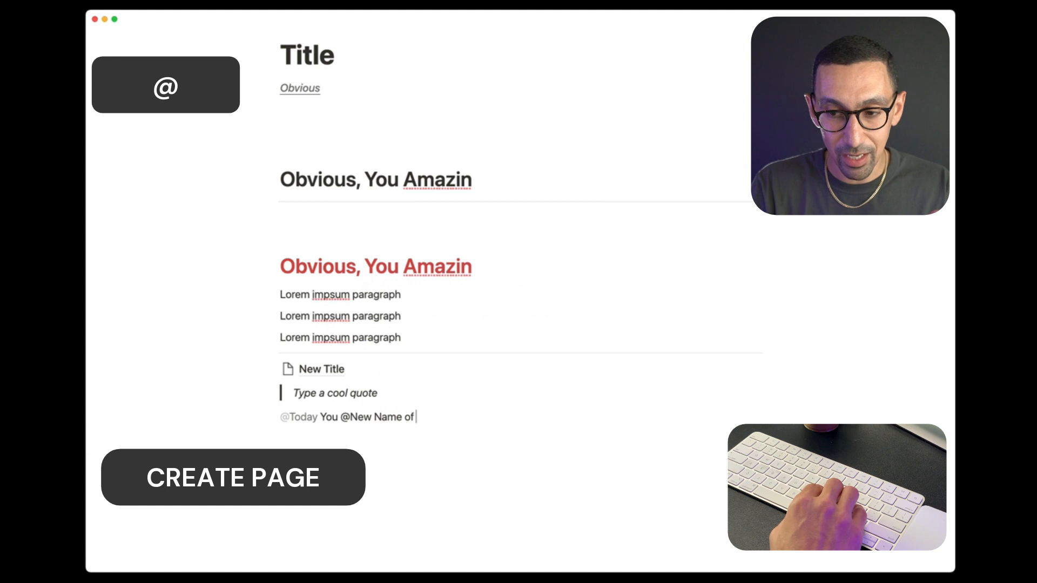
key(BackSpace)
key(BackSpace)
key(BackSpace)
key(BackSpace)
key(BackSpace)
key(BackSpace)
key(BackSpace)
key(BackSpace)
key(BackSpace)
key(BackSpace)
key(BackSpace)
key(BackSpace)
key(BackSpace)
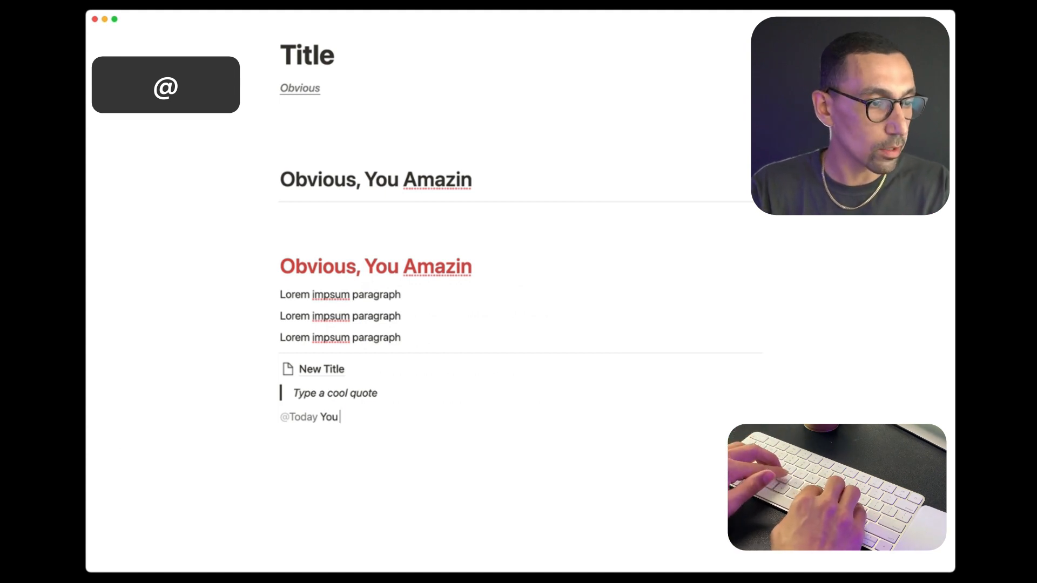
Search the mention list for the page "launch" after "You" and clear the mention text without linking a page
text(@launch)
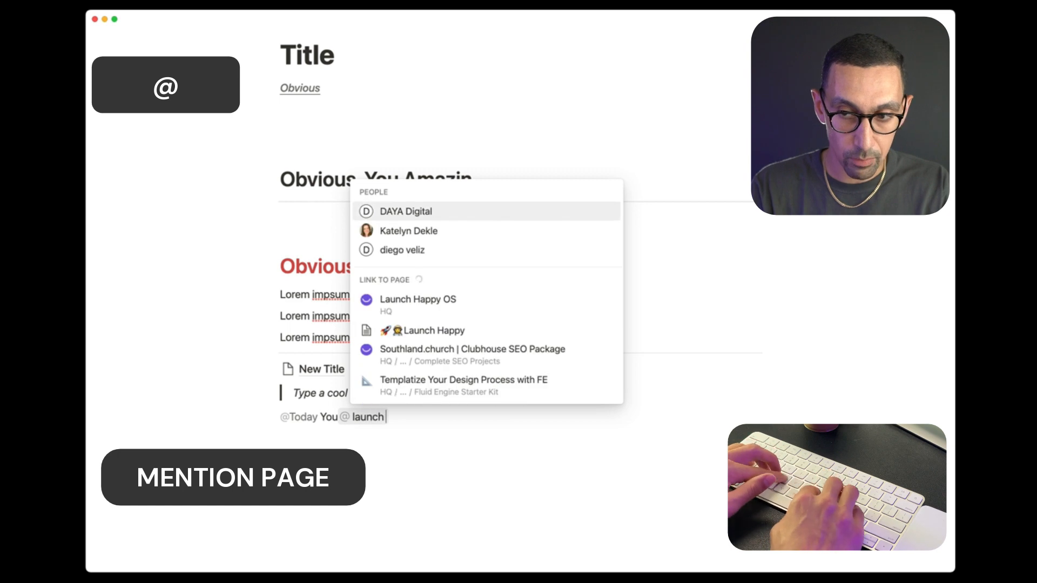
key(Down)
key(Down)
key(Down)
key(Down)
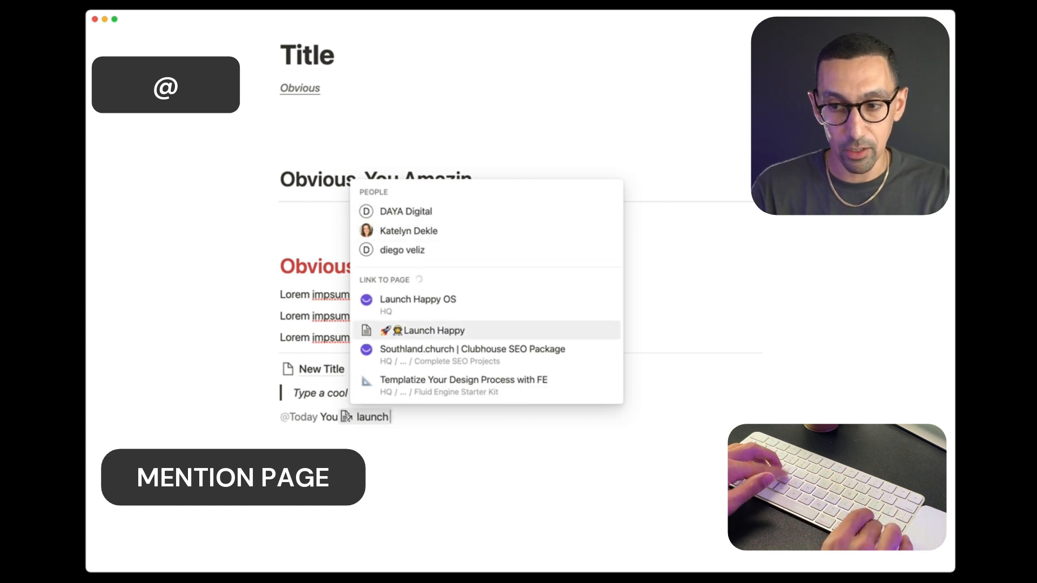
key(Up)
key(Escape)
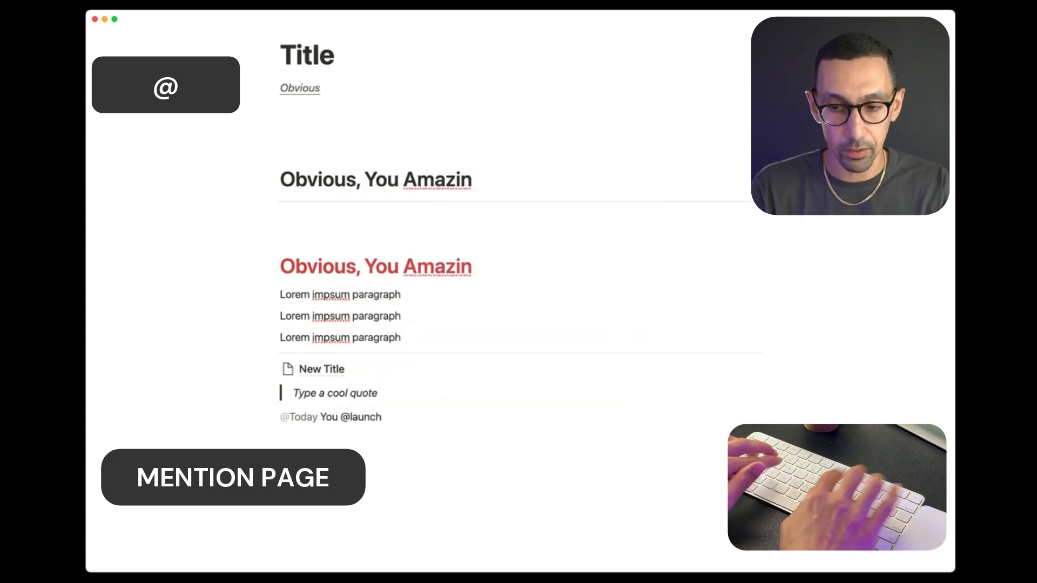
key(alt+BackSpace)
key(BackSpace)
Insert a reminder mention for tomorrow after "You" and start a new line below it
text(@ remin)
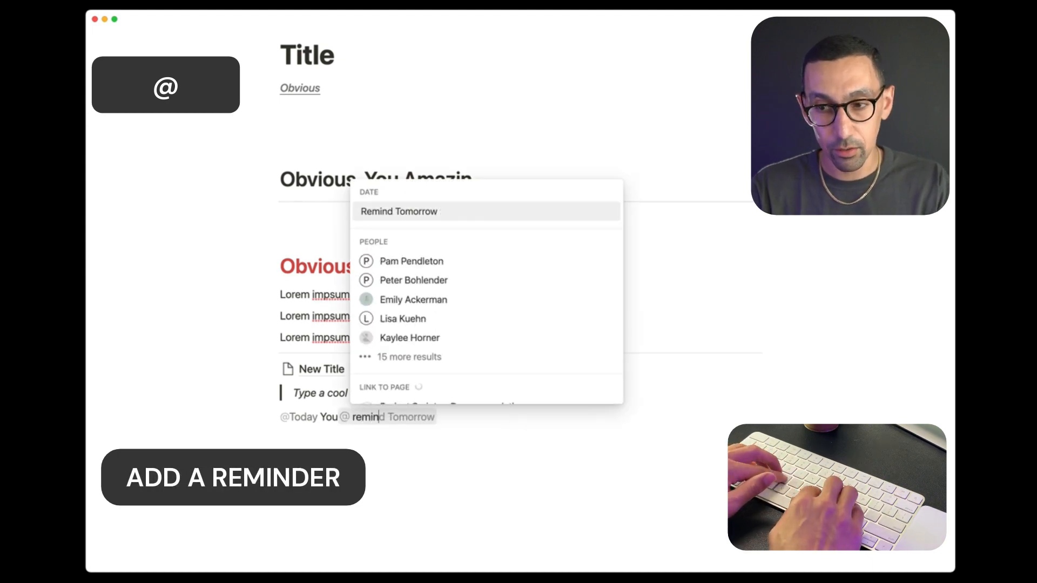
key(Return)
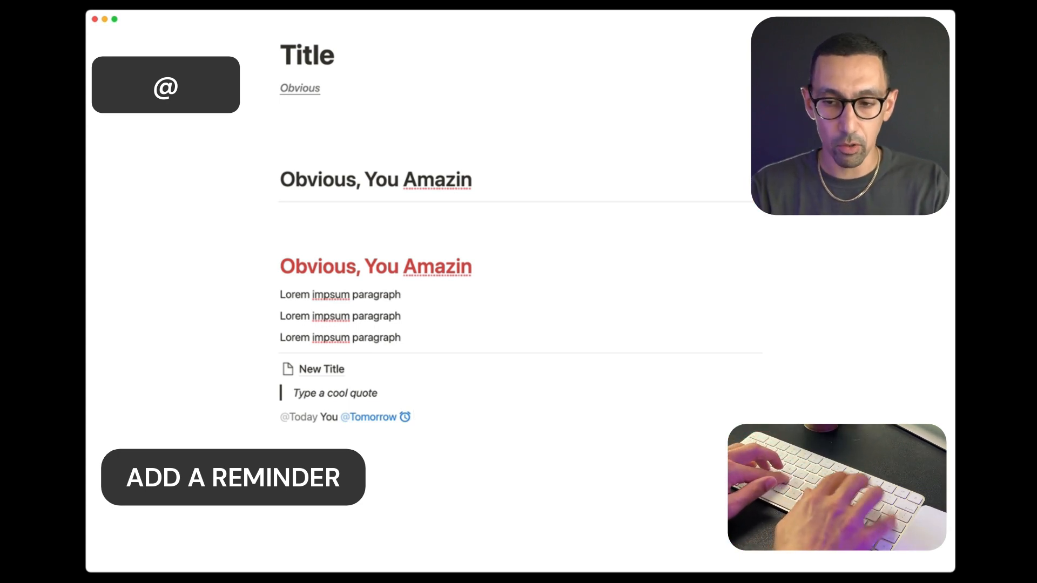
key(Return)
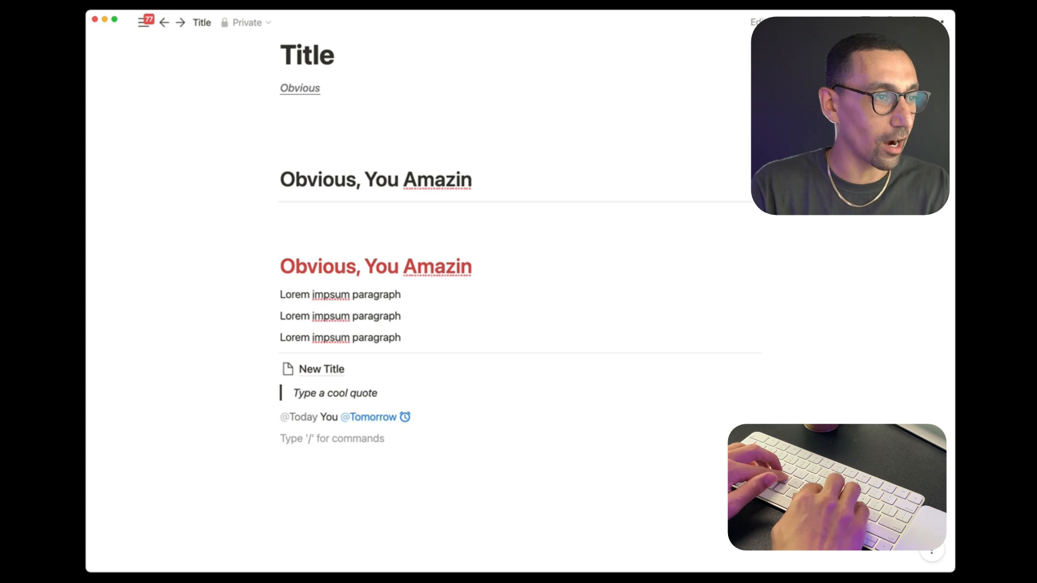
Insert the Egypt flag emoji on the empty line below the reminder and format that line as Heading 1
text(:)
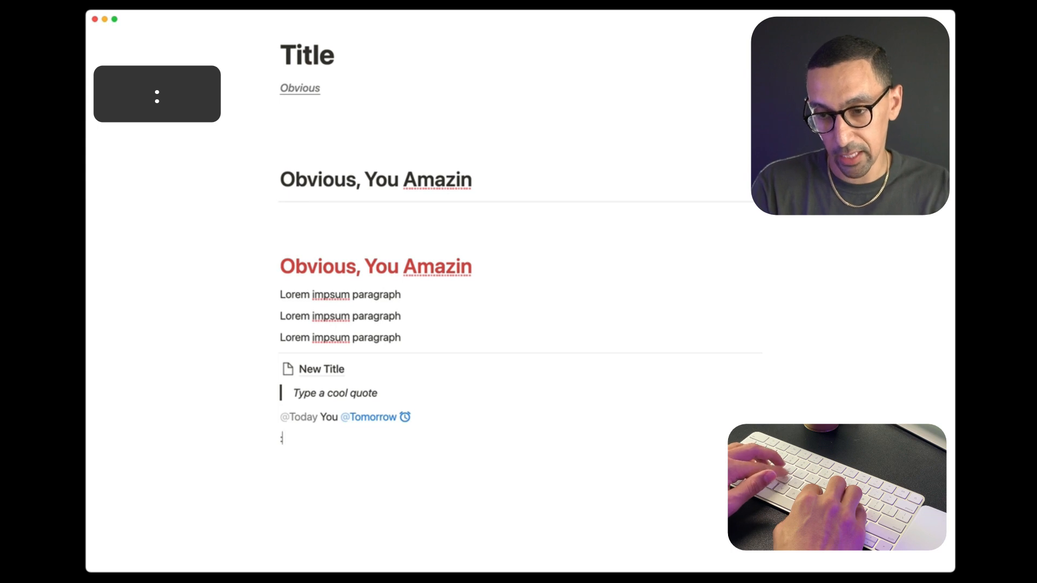
text(egypt)
key(Return)
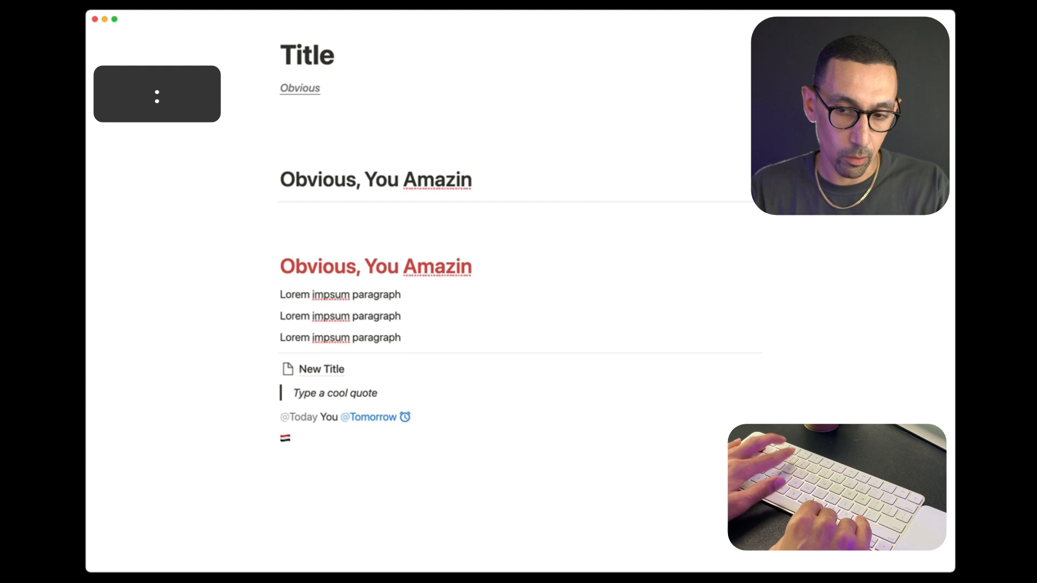
key(alt+super+1)
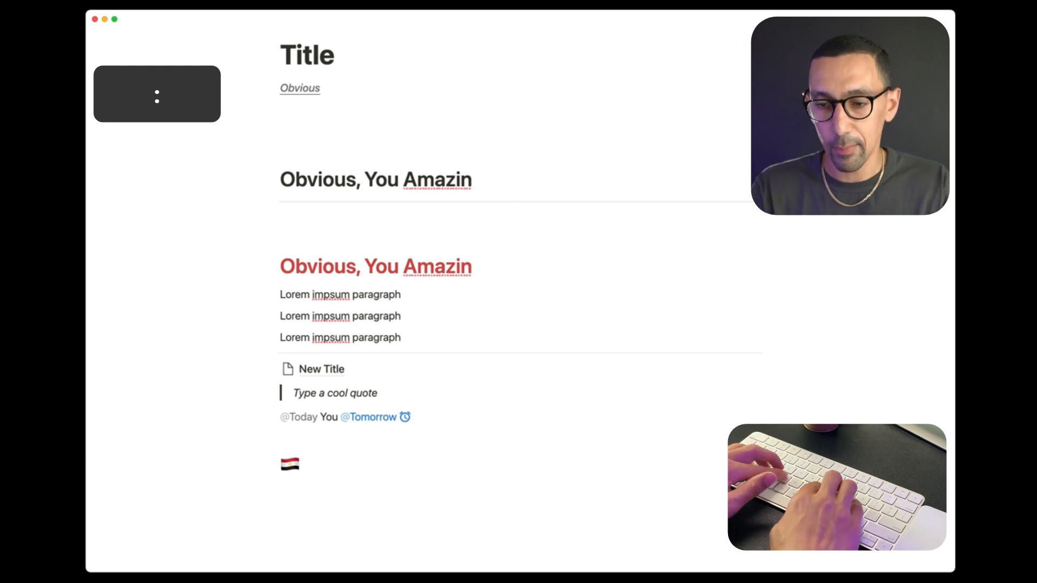
key(Return)
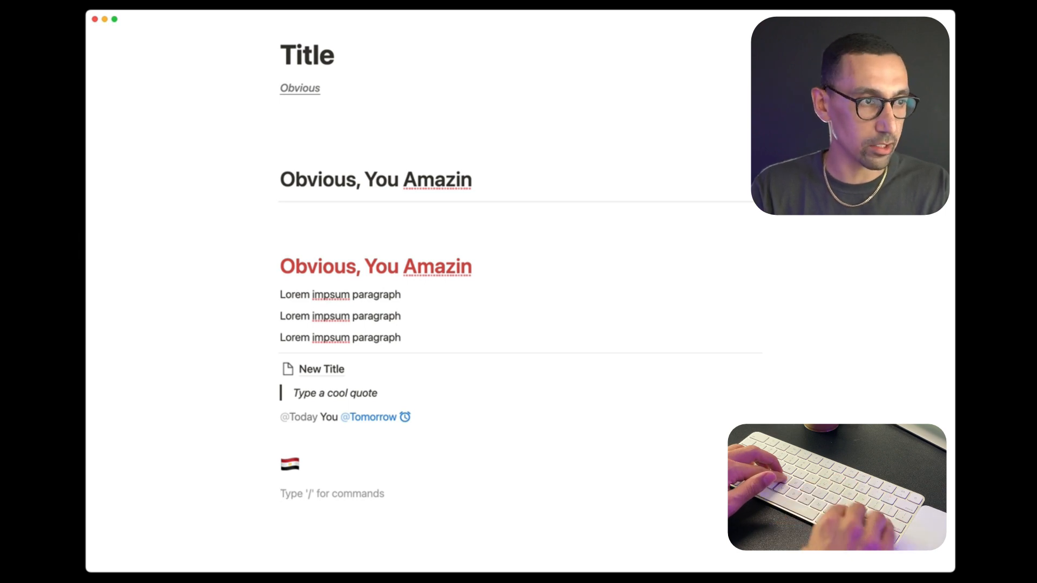
key(BackSpace)
Turn the second "Lorem impsum paragraph" line into a Heading 1 with the turn-into slash command
key(Up)
key(Up)
key(Up)
key(Up)
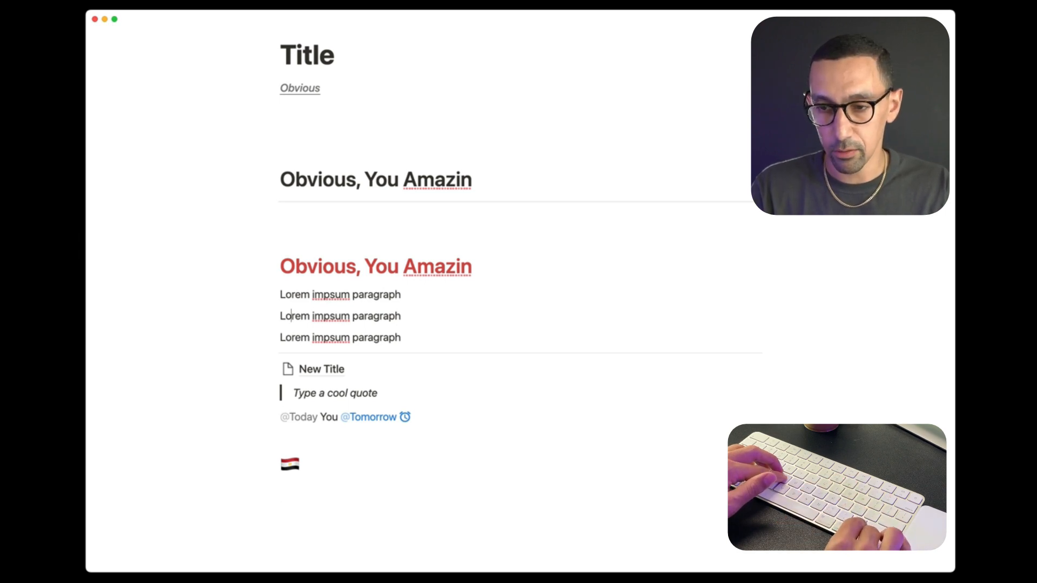
key(Left)
key(Left)
key(Left)
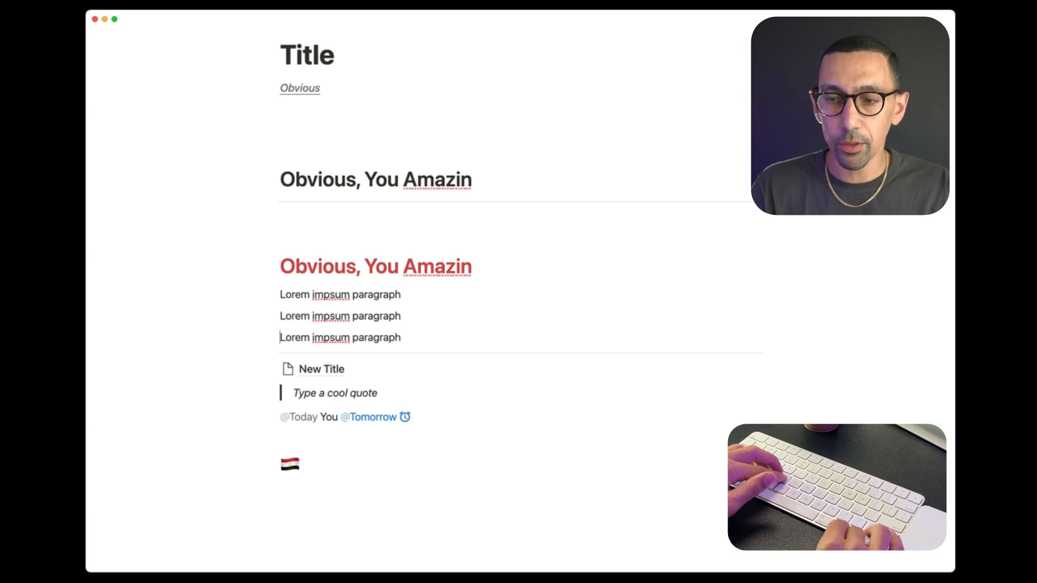
text(/turn)
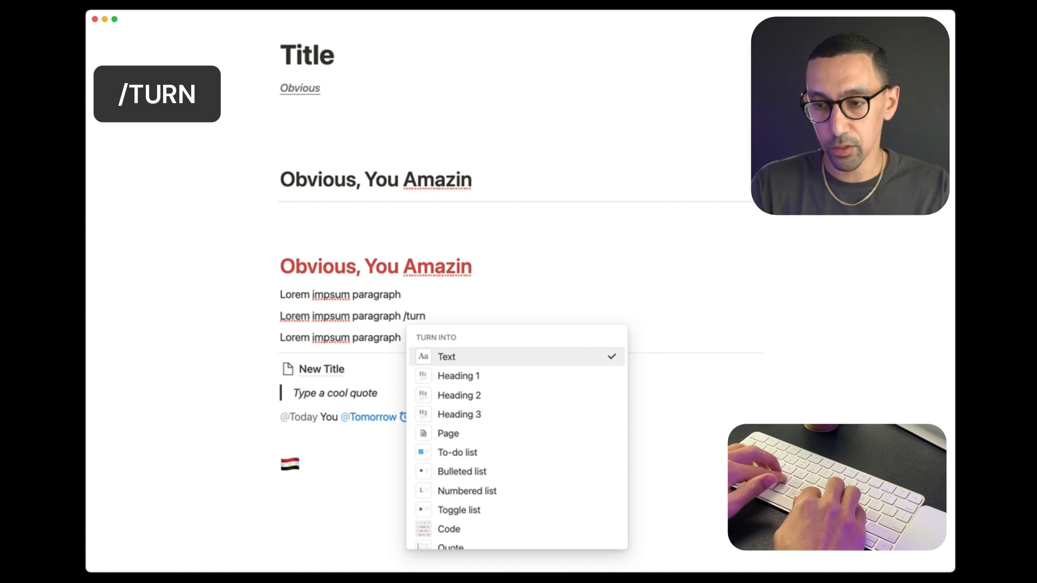
text(h)
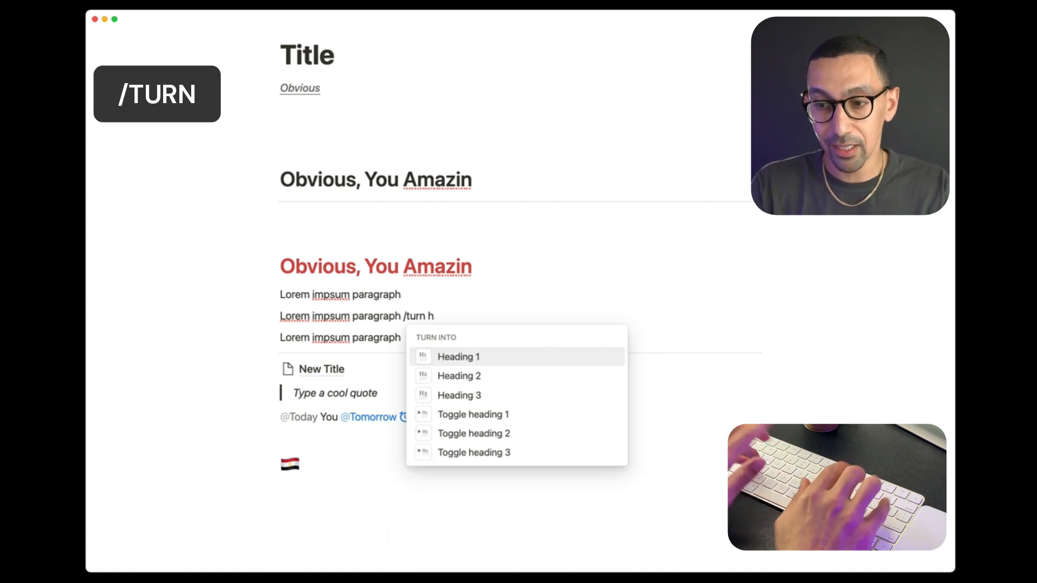
key(Return)
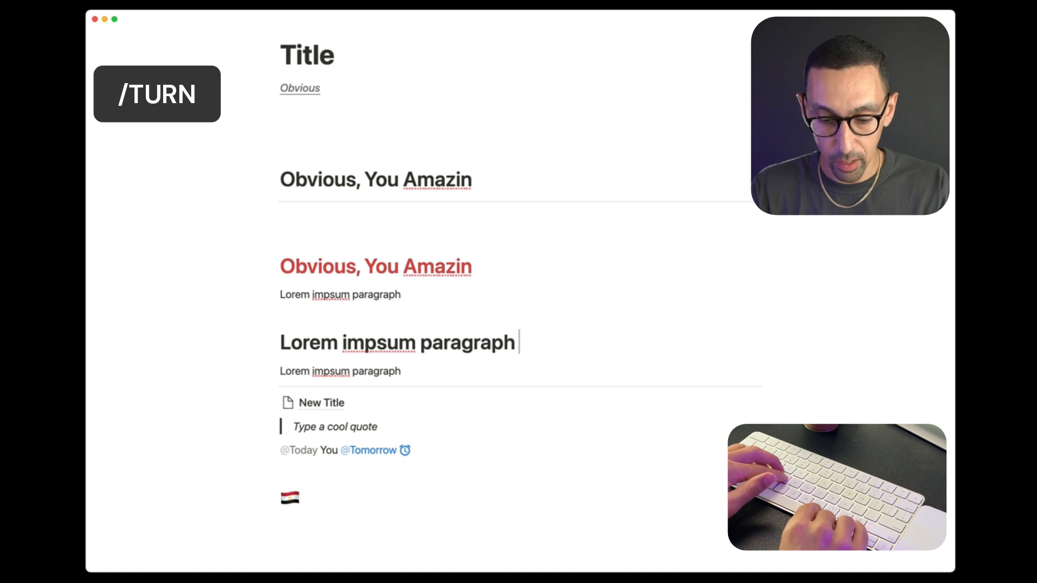
Undo the slash-command heading conversion and switch the second paragraph between Heading 1 and Heading 3, ending with plain text
key(super+z)
key(alt+super+1)
key(alt+super+3)
key(alt+super+1)
key(alt+super+0)
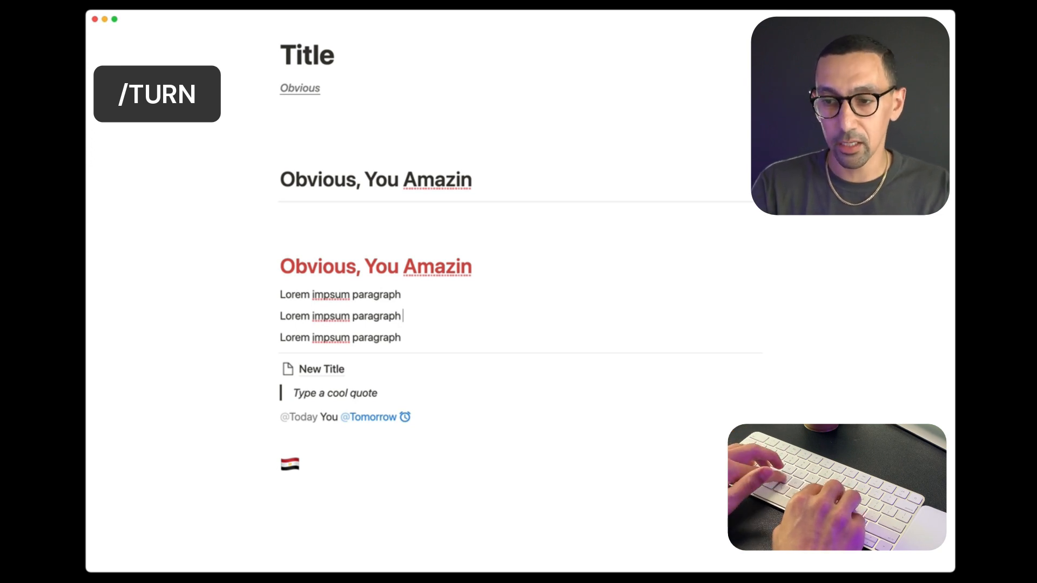
Turn the second "Lorem impsum paragraph" line into a quote with the turn-into slash command
text(/tu)
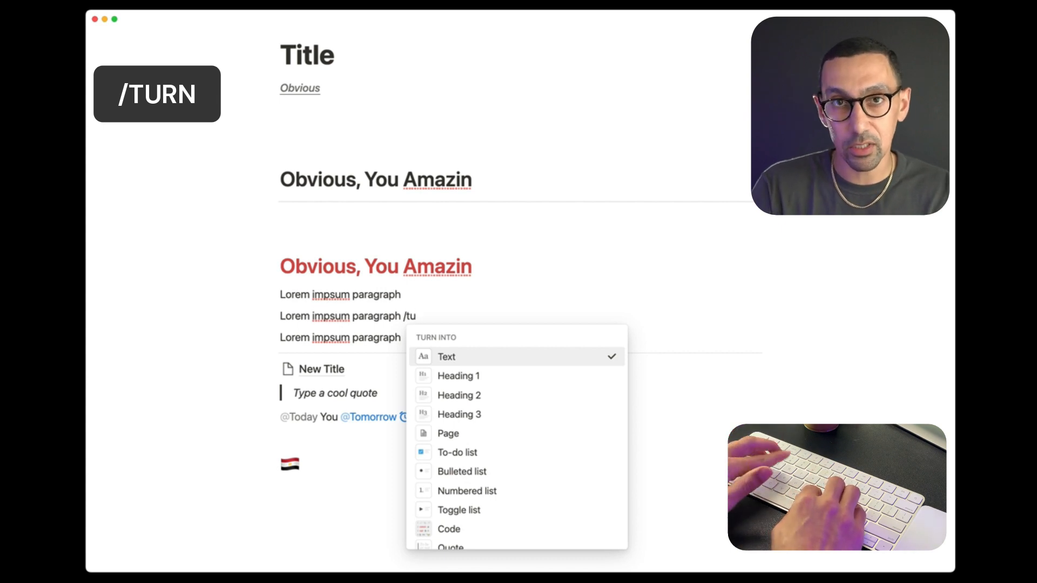
text( qu)
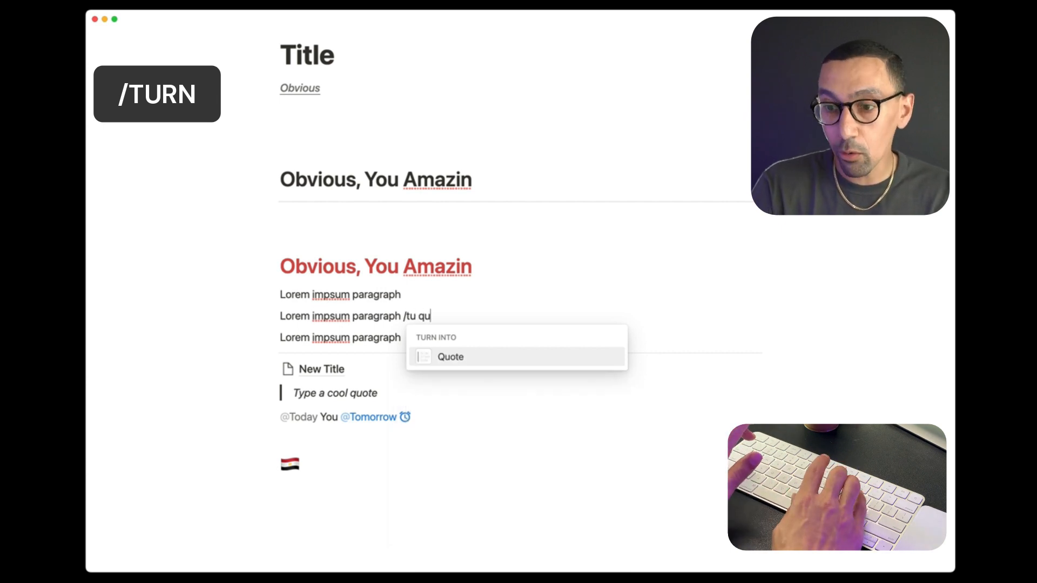
key(Return)
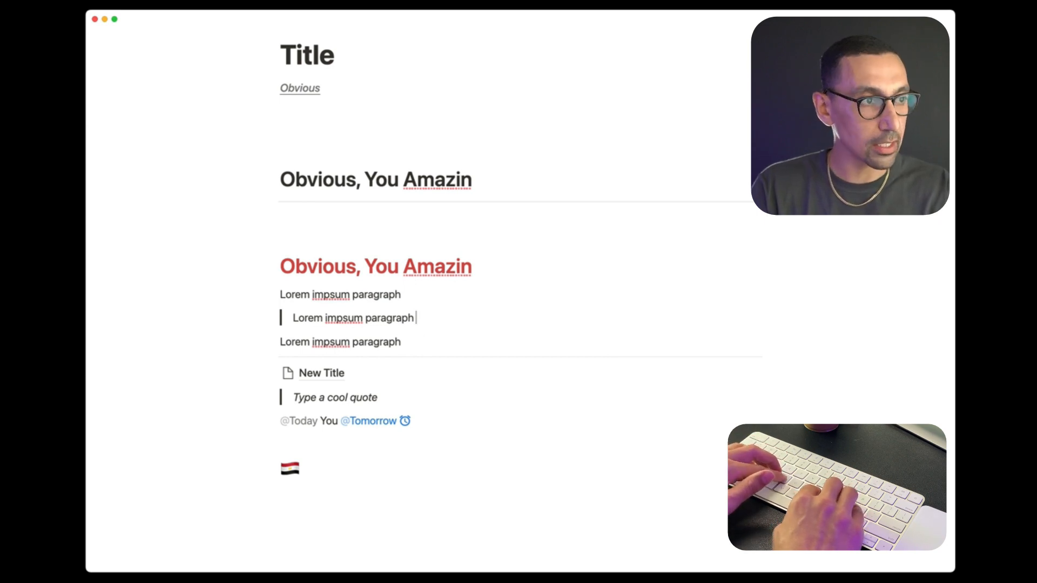
Apply a green background to the quoted "Lorem impsum paragraph" with the color slash command
text(/colo)
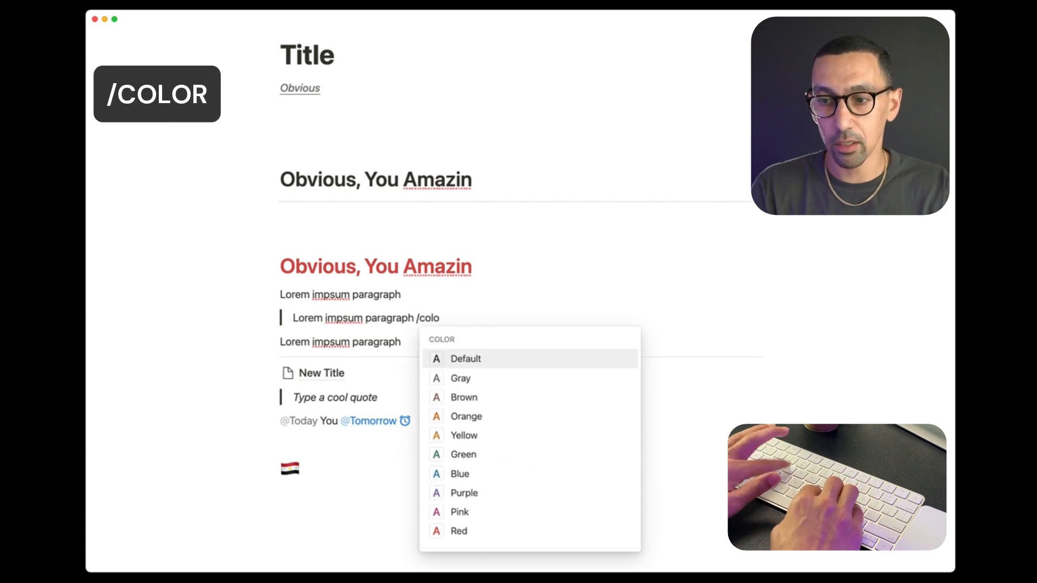
text(r)
key(Down)
key(Down)
key(Down)
key(Down)
key(Down)
key(Down)
key(Down)
key(Down)
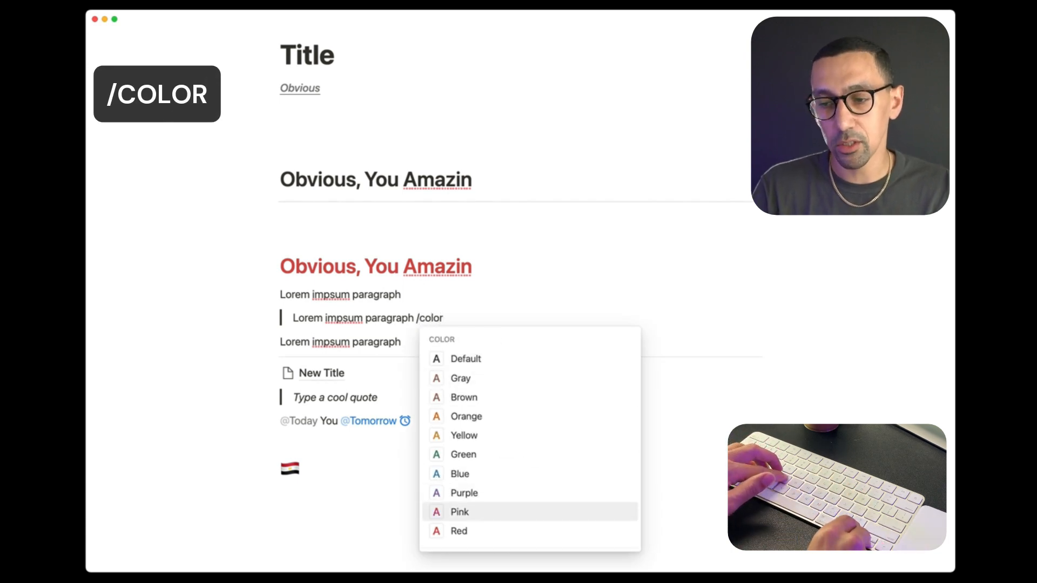
key(Down)
key(Down)
key(Down)
key(Down)
key(Down)
key(Down)
key(Down)
key(Return)
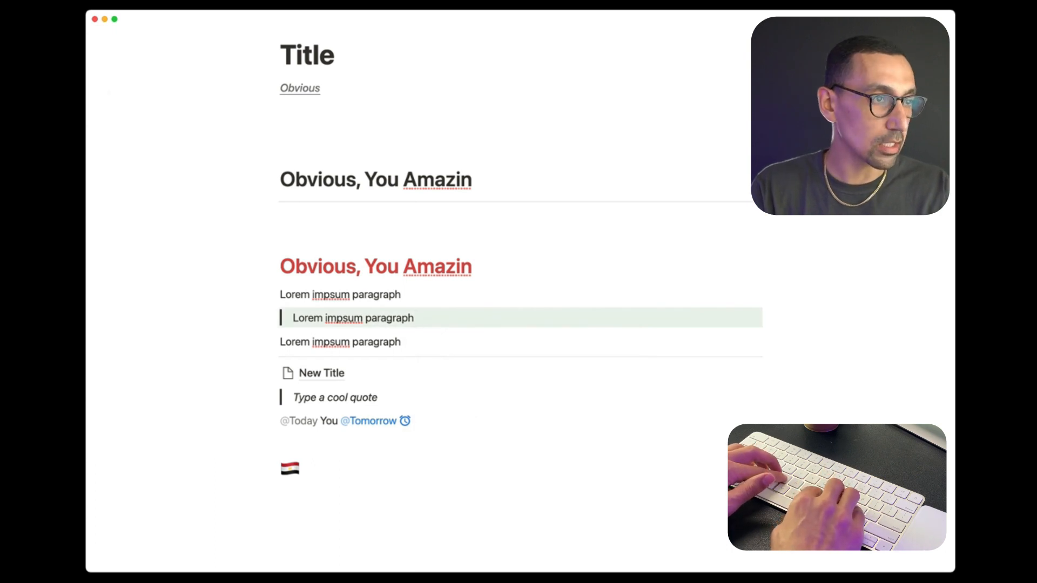
Try the bulleted list markers "-", "*" and "+" on a new line below the green quote, removing each one
key(Return)
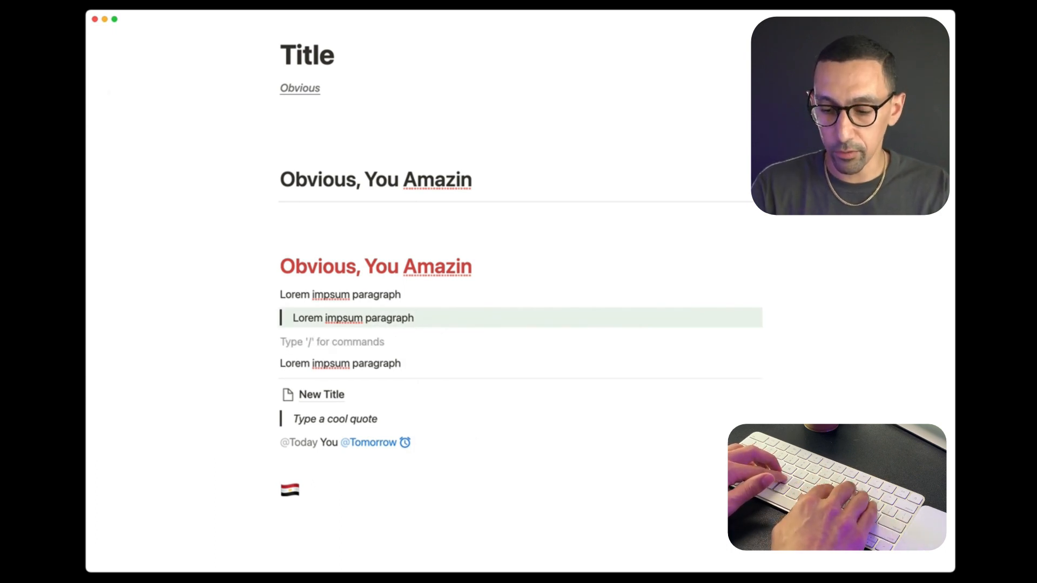
text(-)
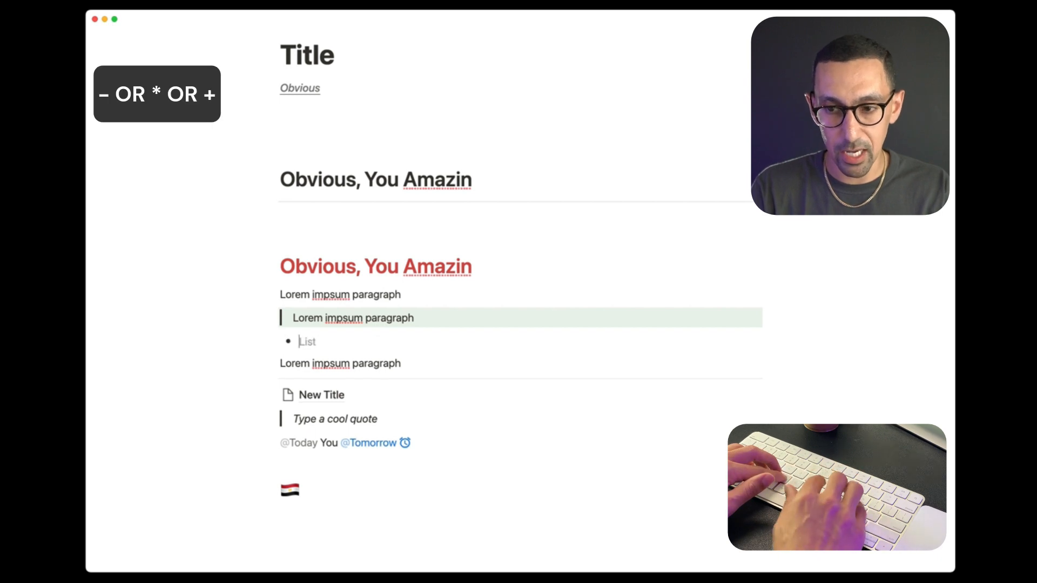
key(BackSpace)
key(BackSpace)
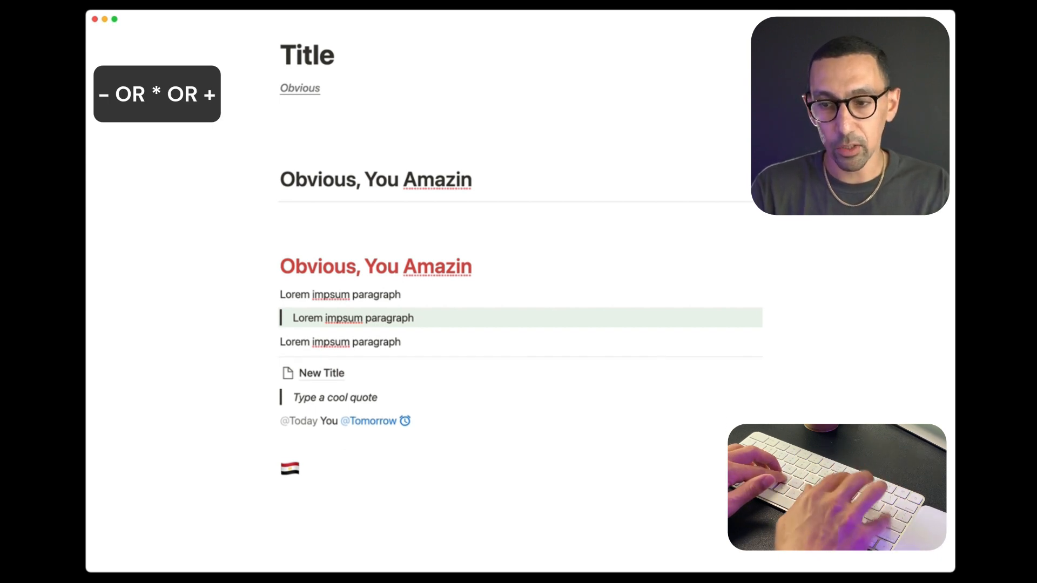
key(Return)
text(*)
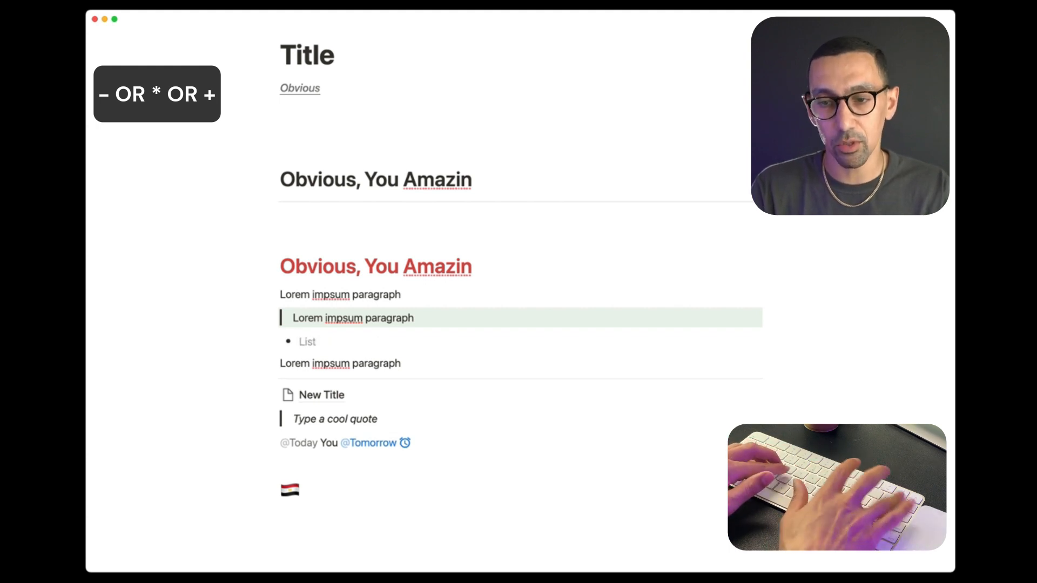
key(BackSpace)
text(+)
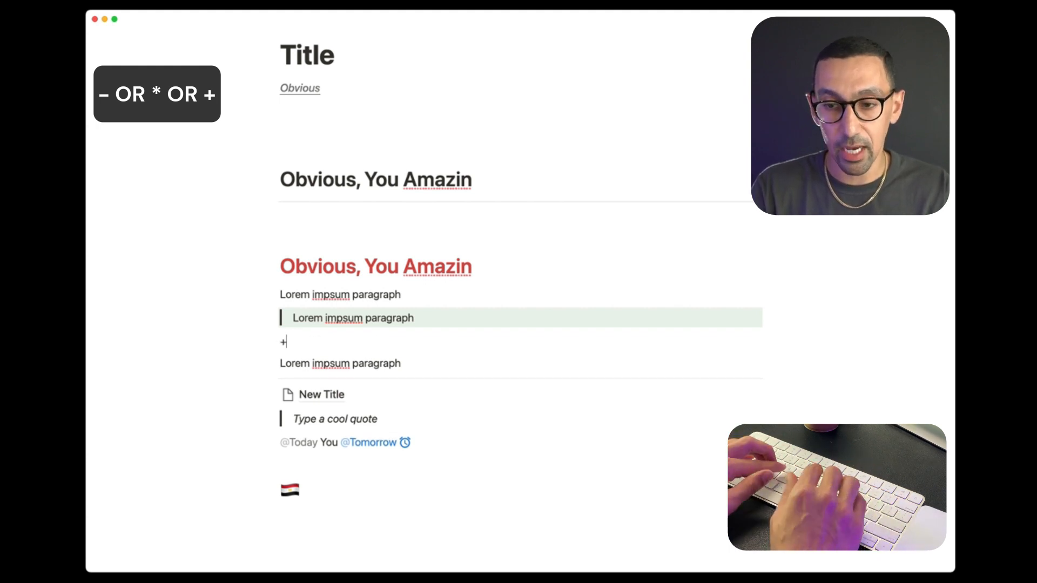
key(BackSpace)
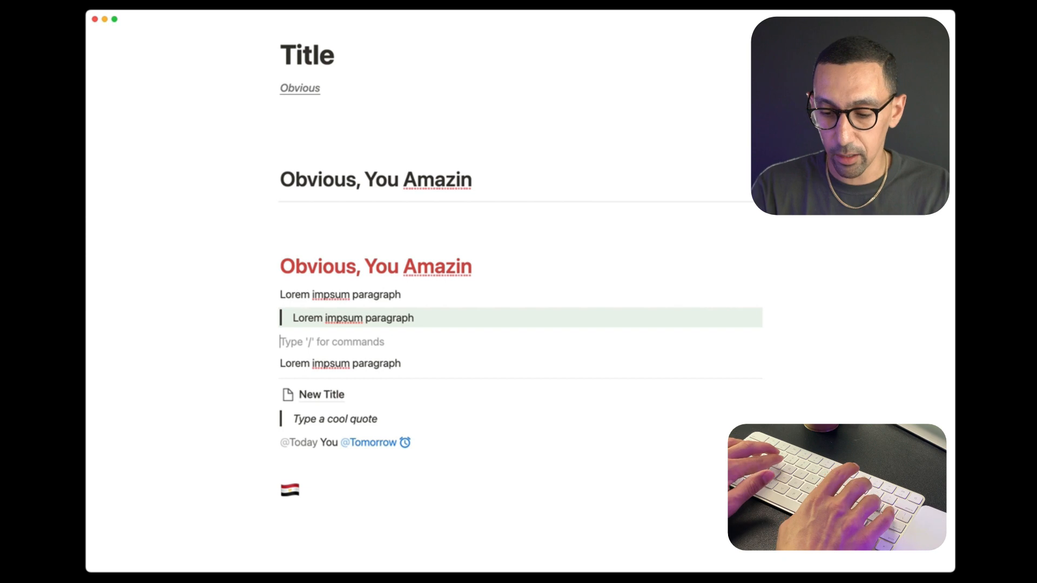
Create a to-do checkbox with "[]" below the green quote, remove it and restore an empty line there
text({)
key(BackSpace)
text([])
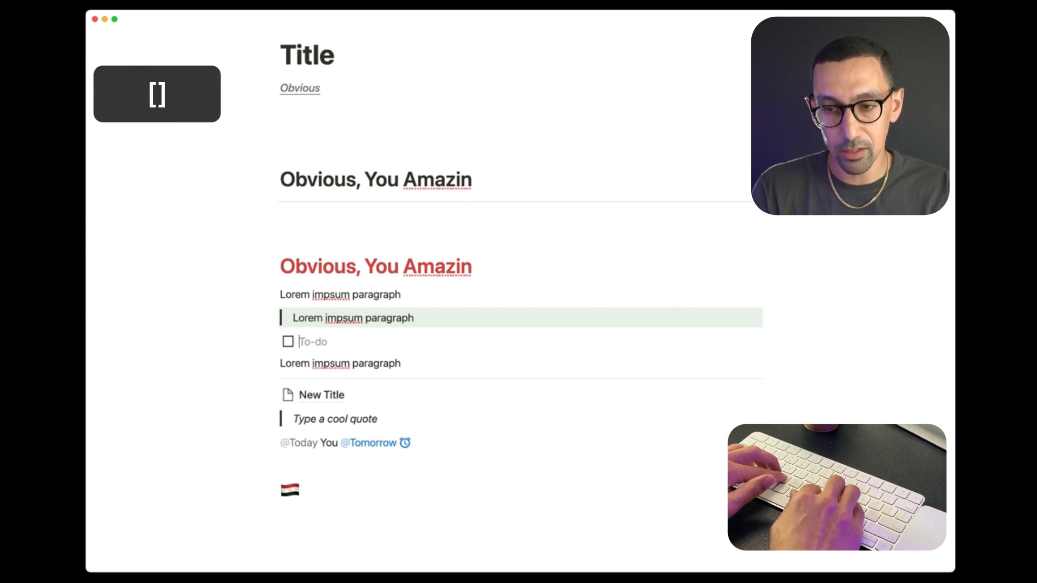
key(BackSpace)
key(BackSpace)
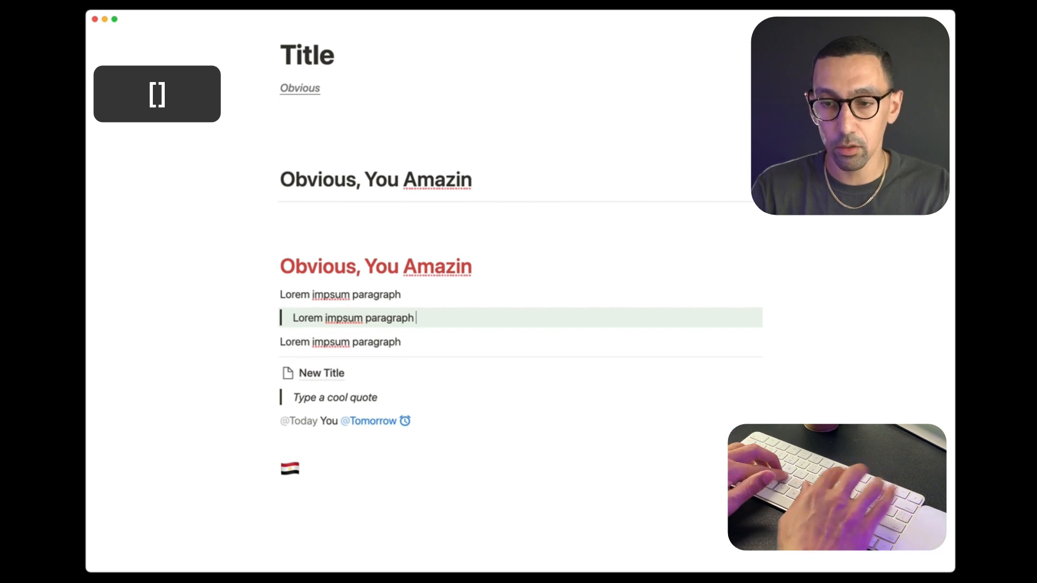
key(Return)
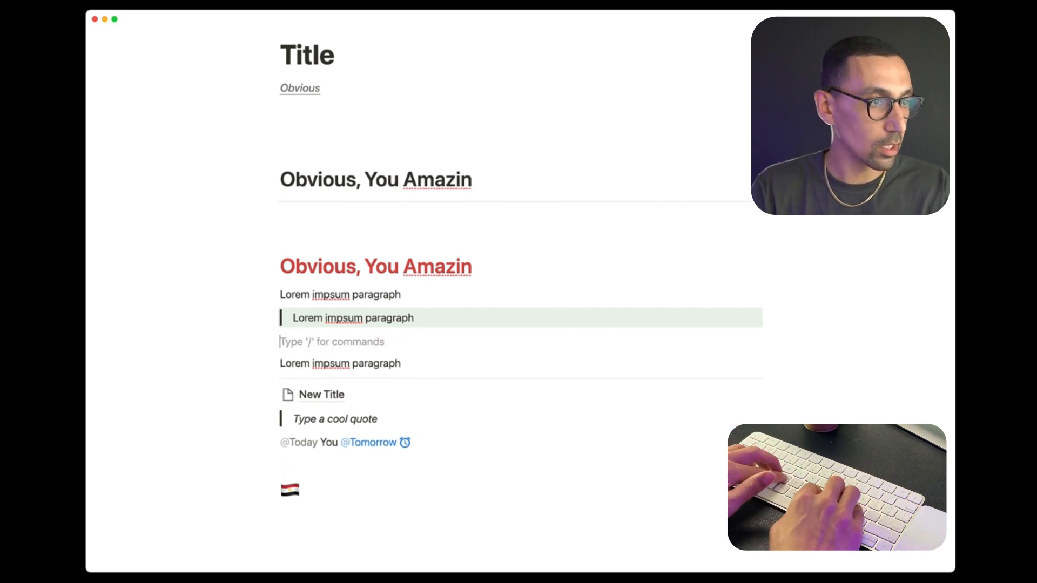
Try numbered lists starting with "1." and "a." on the line below the green quote, removing each one
text(1.)
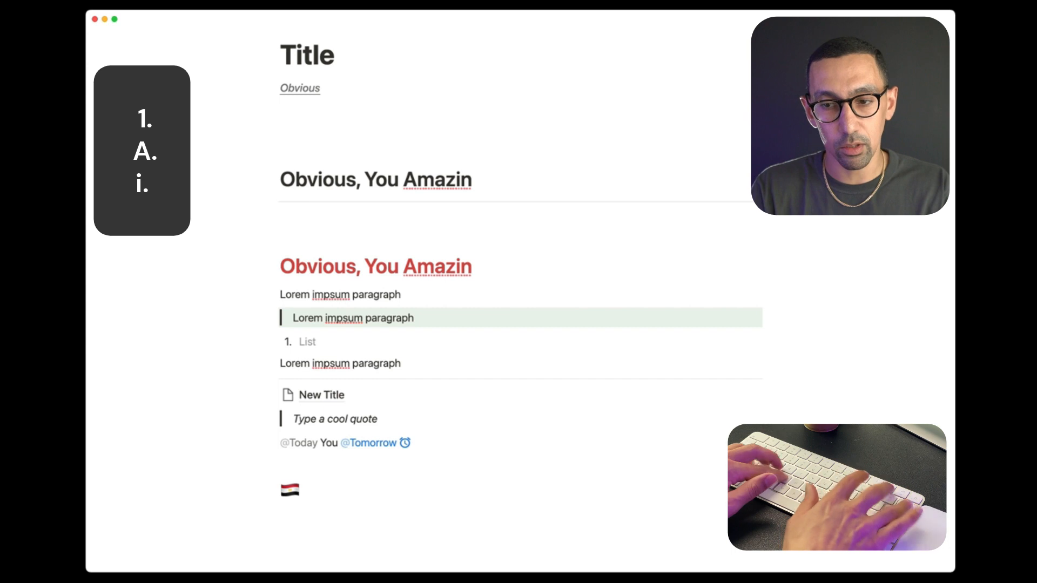
key(BackSpace)
key(BackSpace)
key(Return)
text(a.)
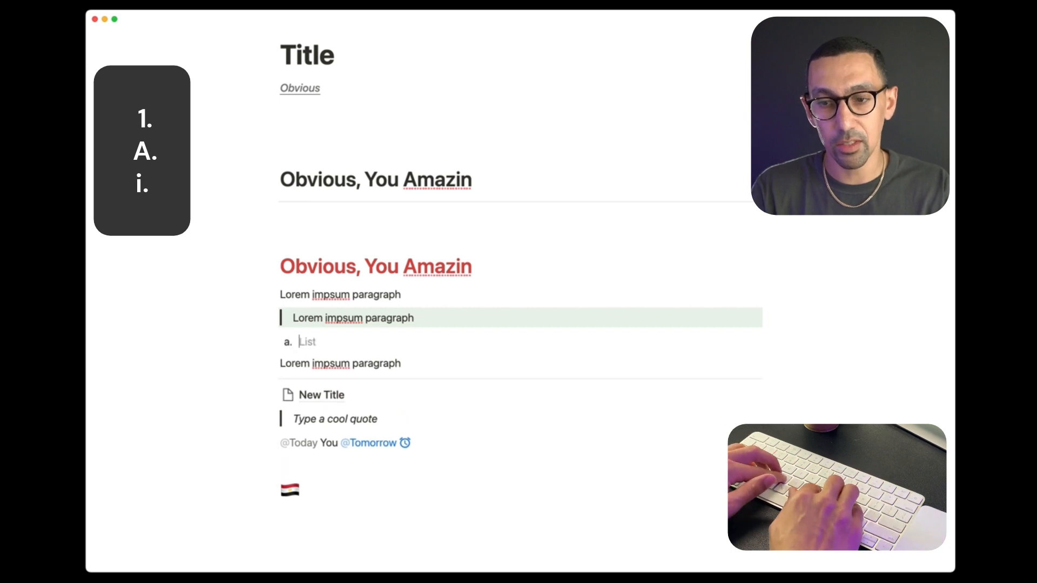
key(BackSpace)
key(BackSpace)
Start a Roman numeral list with "i." on a new line below the green quote
key(Return)
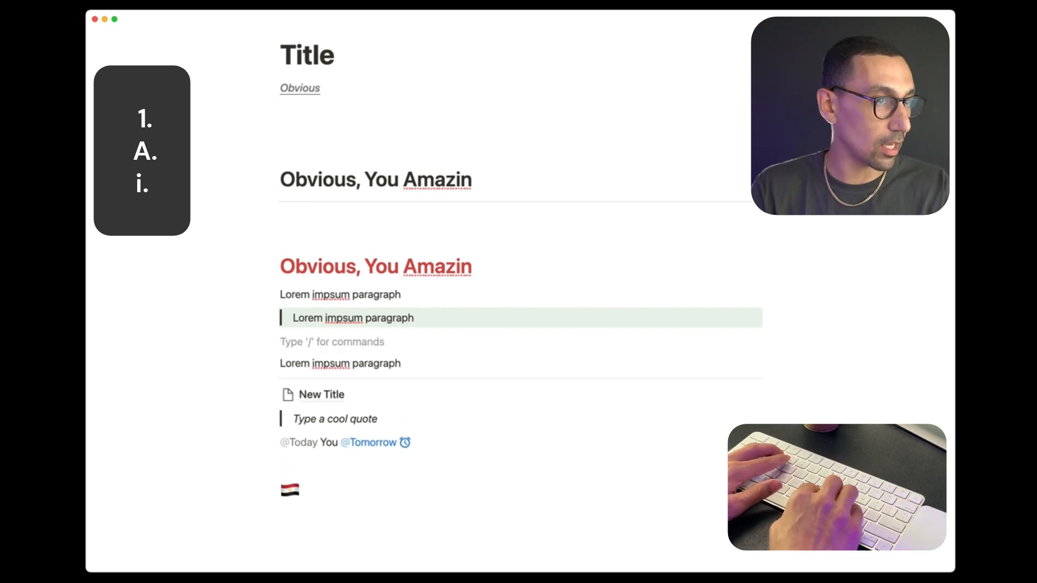
text(i.)
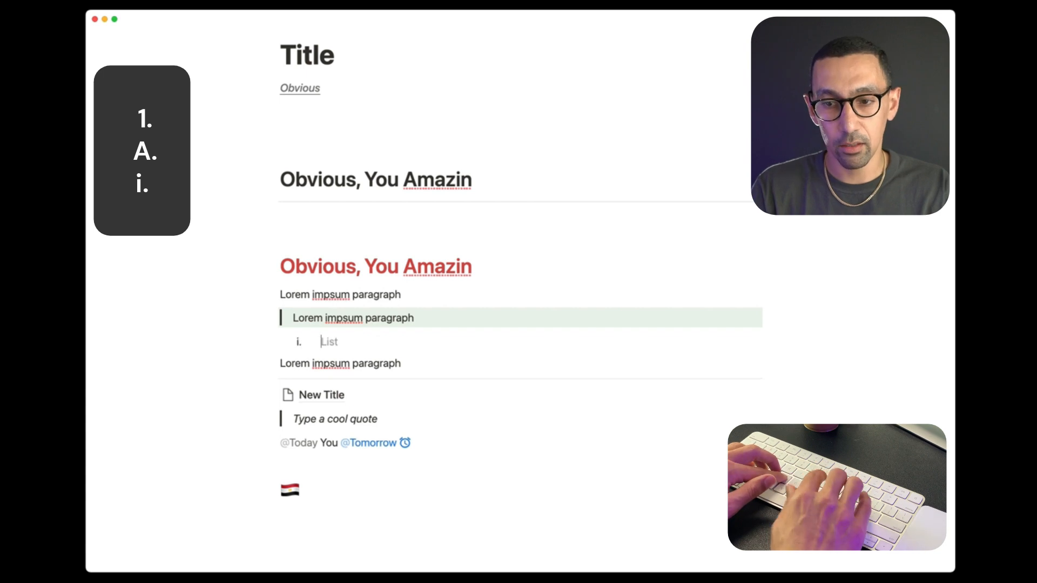
Remove the Roman numeral list below the green quote and restore an empty line there
key(BackSpace)
key(BackSpace)
key(Return)
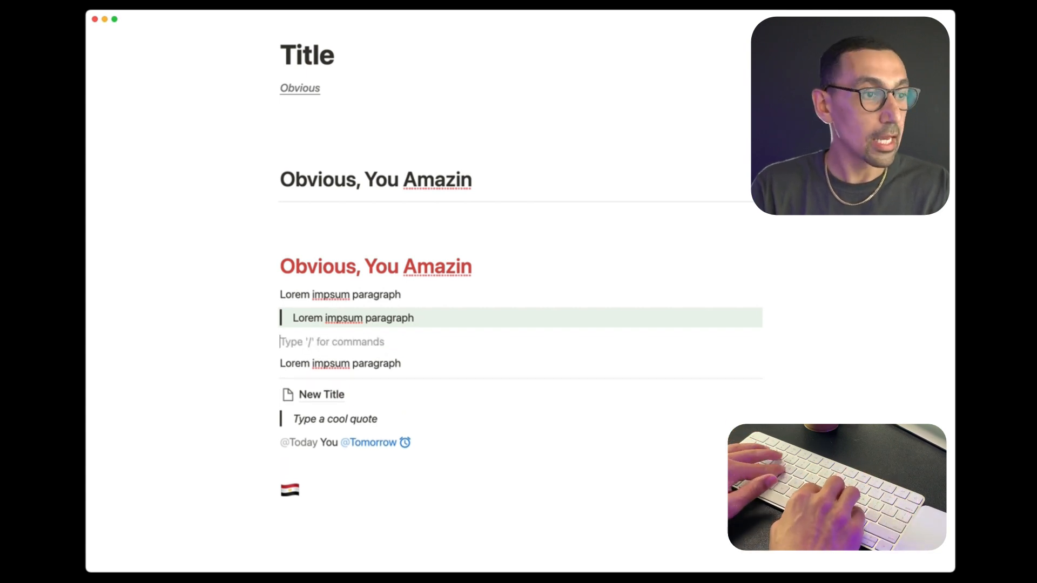
Try the heading markers "#", "##" and "###" on the line below the green quote, removing each one
text(#)
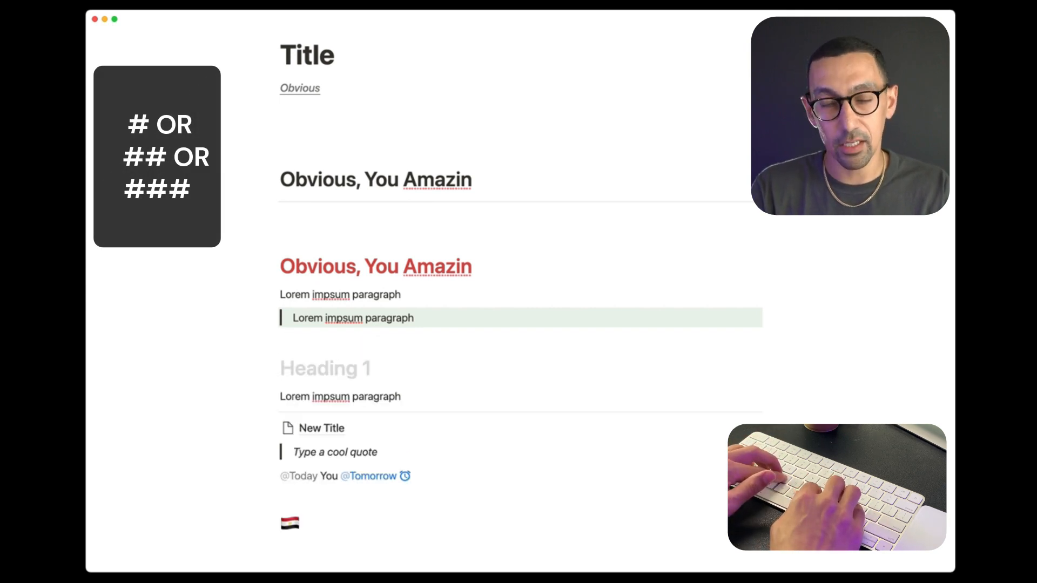
key(BackSpace)
text(##)
key(BackSpace)
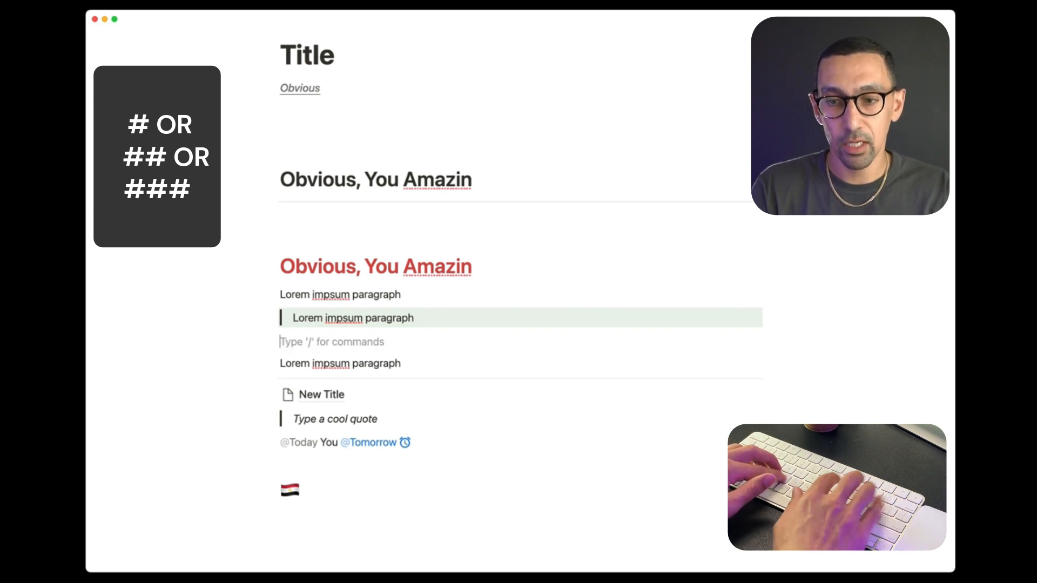
text(###)
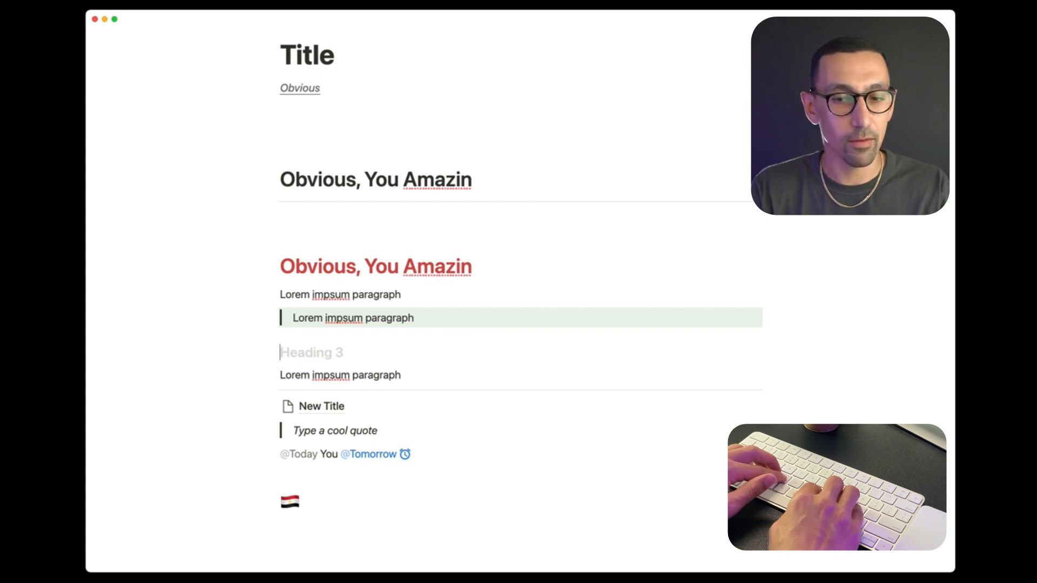
key(BackSpace)
Create a quote block reading "Quote" below the green quote, using the " marker, and start a new line under it
text(")
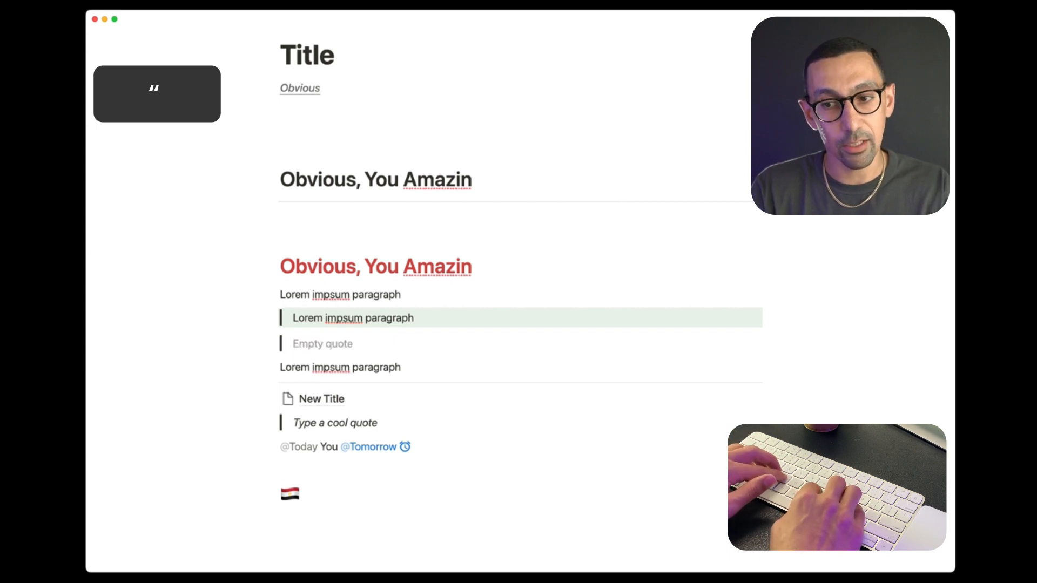
text( Quote)
key(Return)
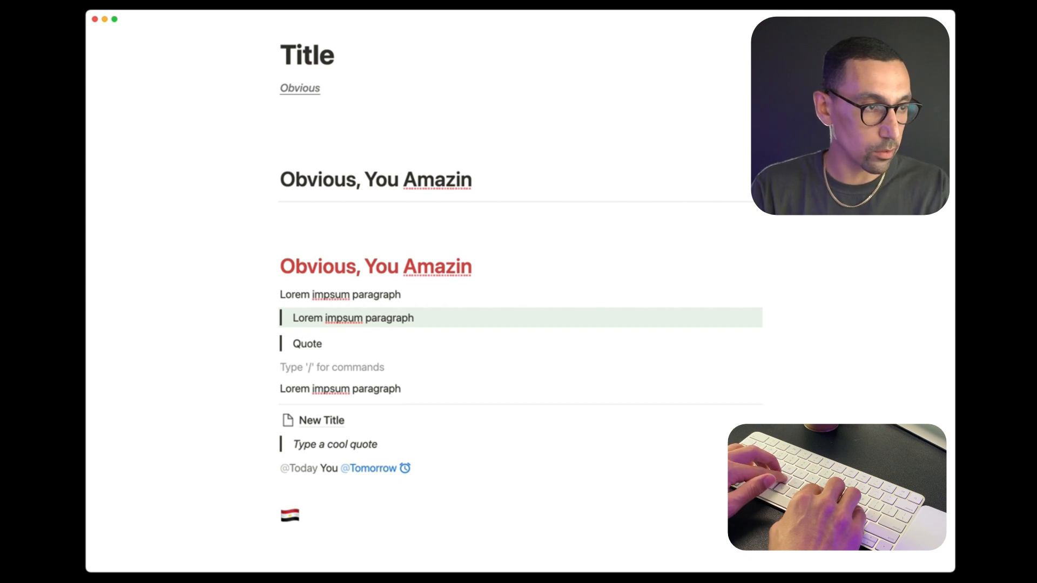
Create a toggle block reading "Toggle" with the ">" marker below the "Quote" block, and delete it again
text(>)
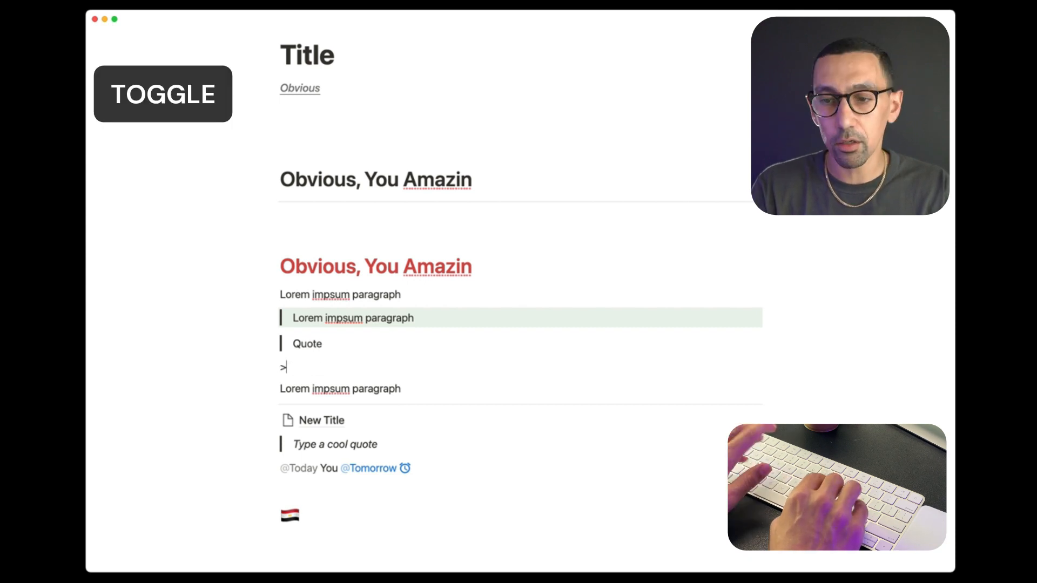
text( Toggle)
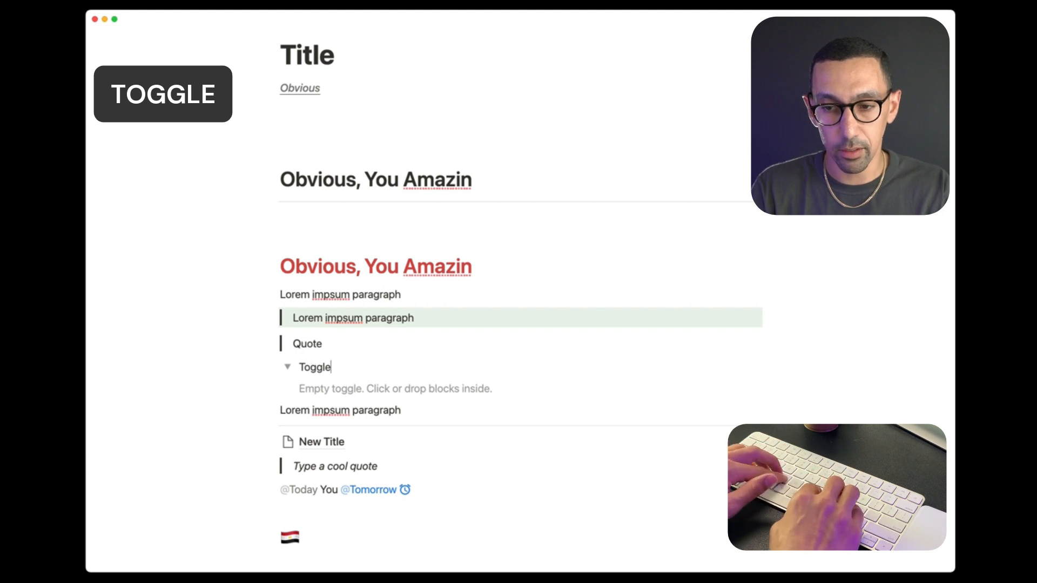
key(BackSpace)
key(BackSpace)
key(BackSpace)
key(BackSpace)
key(BackSpace)
key(BackSpace)
key(BackSpace)
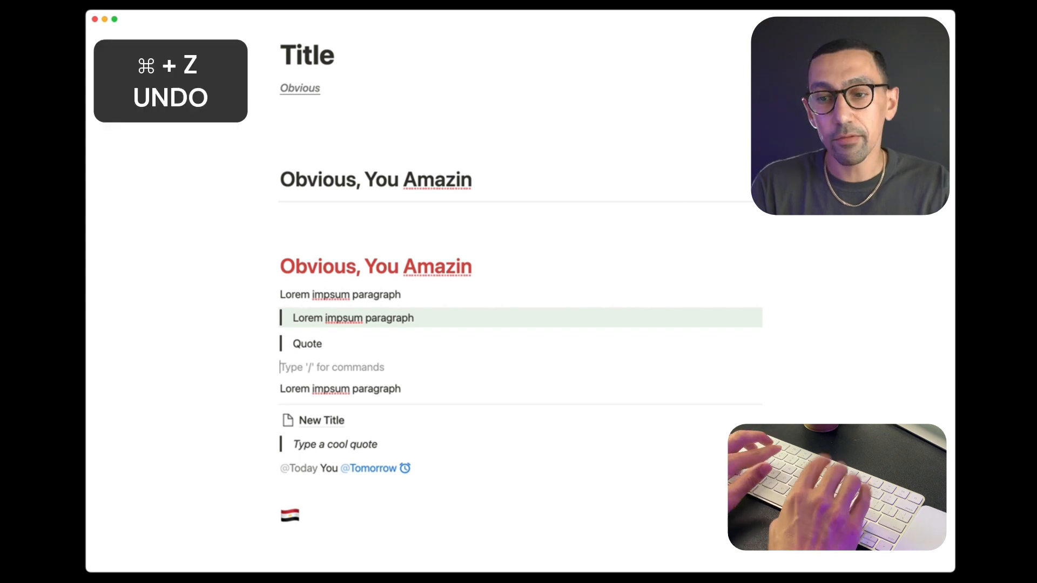
Undo the toggle edits back to the plain ">" marker, enter "Toggle" after it and add an empty line below
key(super+z)
key(super+z)
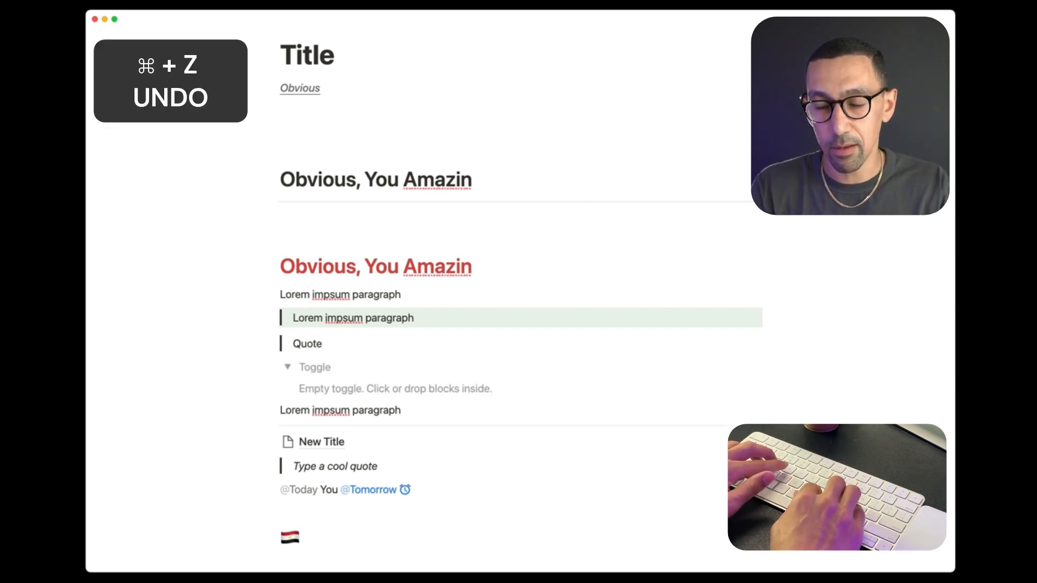
key(super+z)
key(super+z)
key(super+z)
key(super+z)
key(super+z)
key(super+z)
key(super+z)
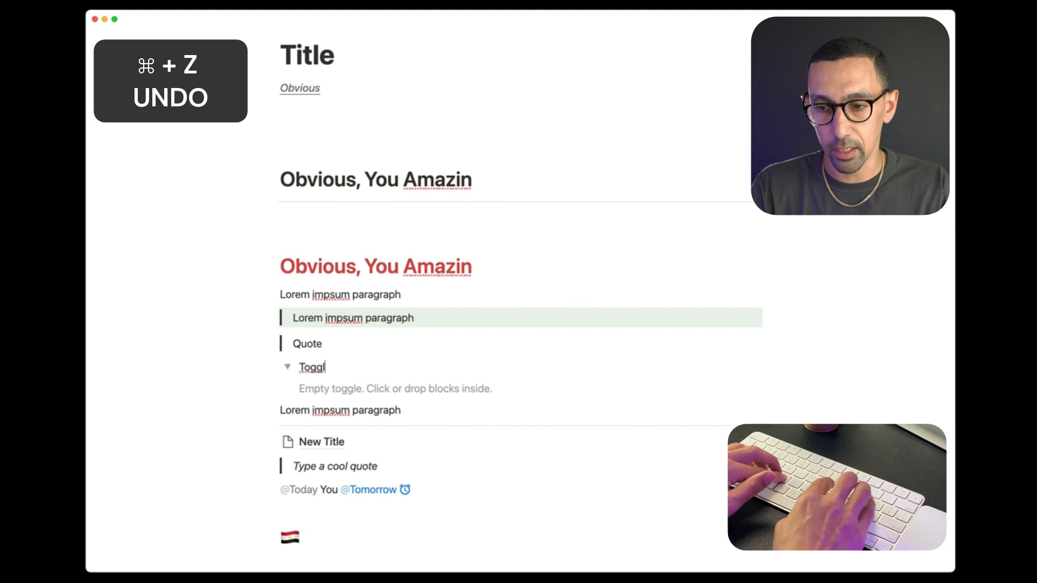
key(super+z)
key(super+z)
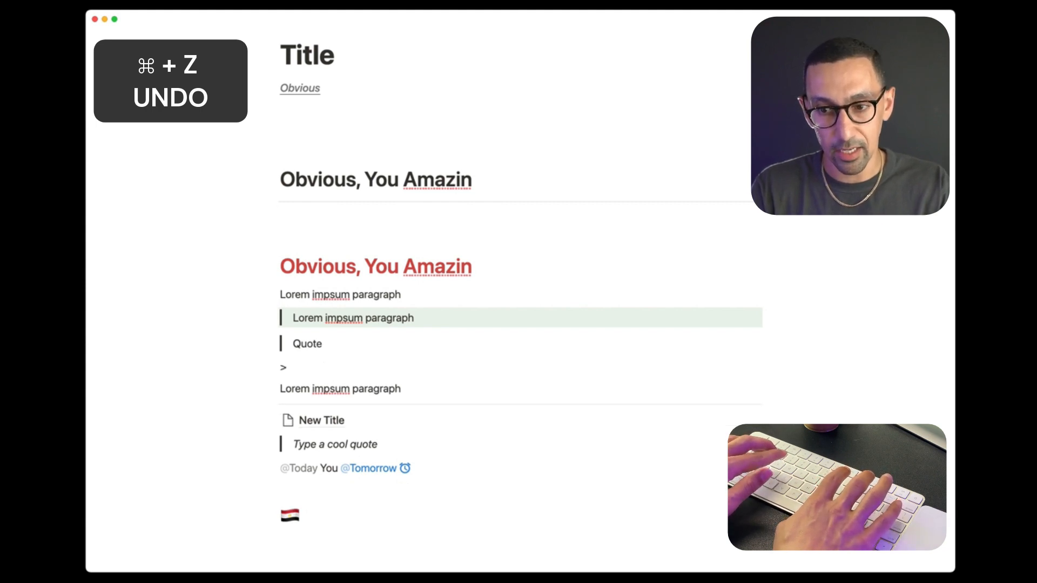
text(Toggle)
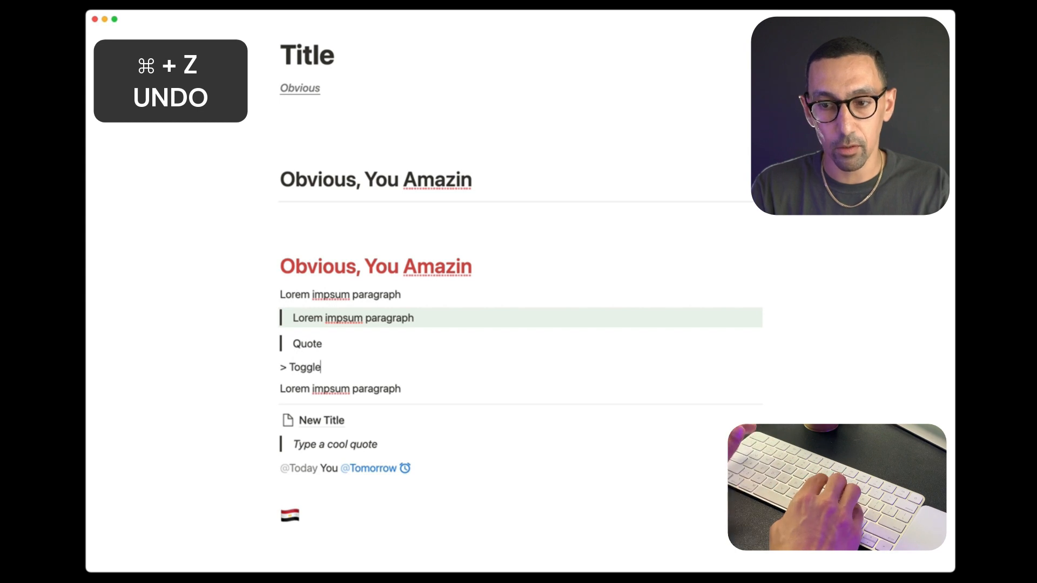
key(Return)
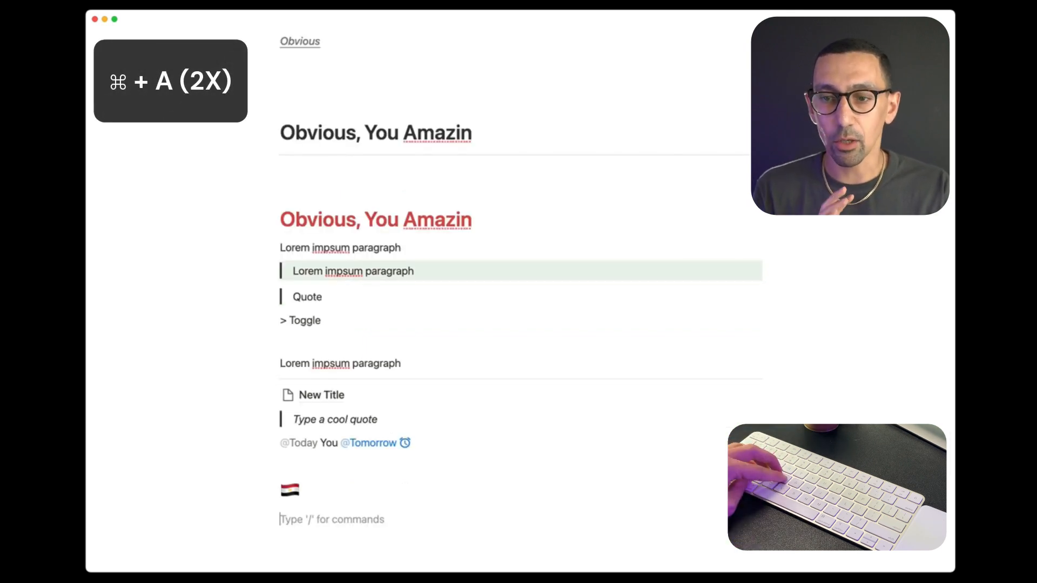
key(Up)
key(Up)
key(Up)
key(Up)
key(Up)
key(Up)
key(Up)
key(Up)
key(Up)
key(Up)
key(Up)
key(Up)
key(Up)
key(Up)
key(Up)
key(Down)
key(Down)
key(super+Down)
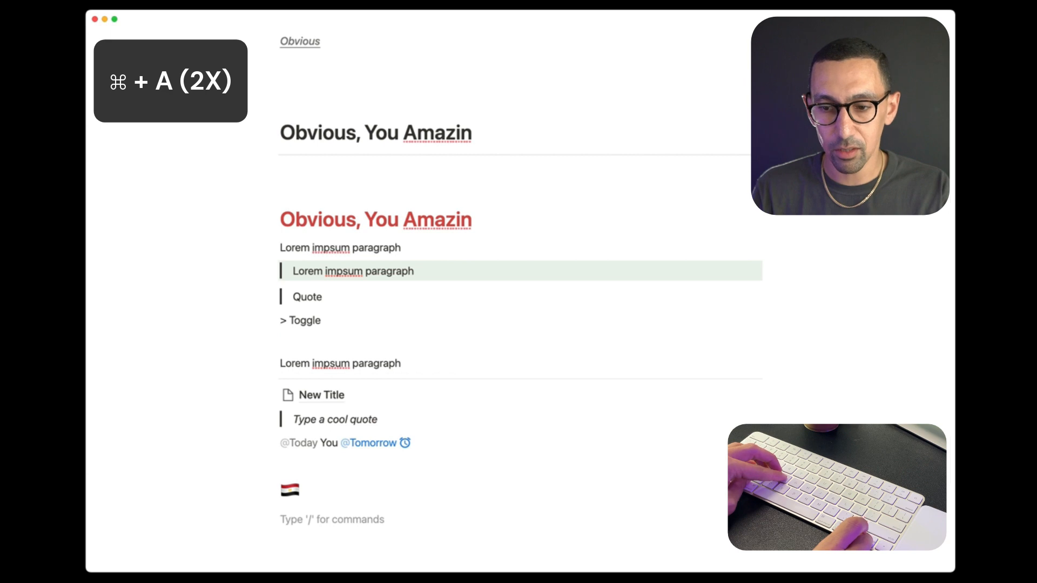
key(Up)
key(Up)
key(Up)
key(Up)
key(Up)
key(Up)
key(Up)
key(Up)
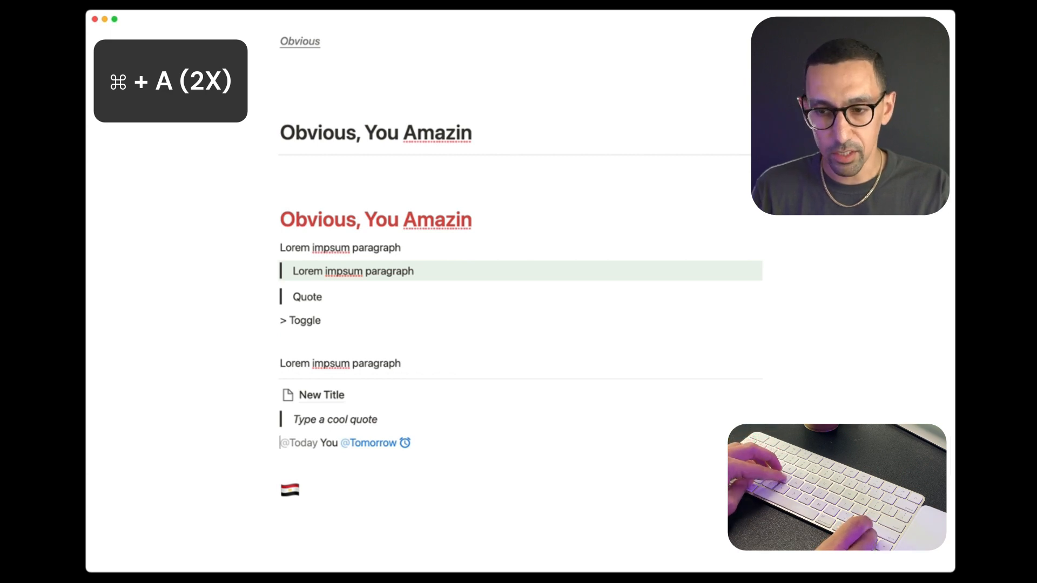
key(Up)
key(Up)
key(Up)
key(Up)
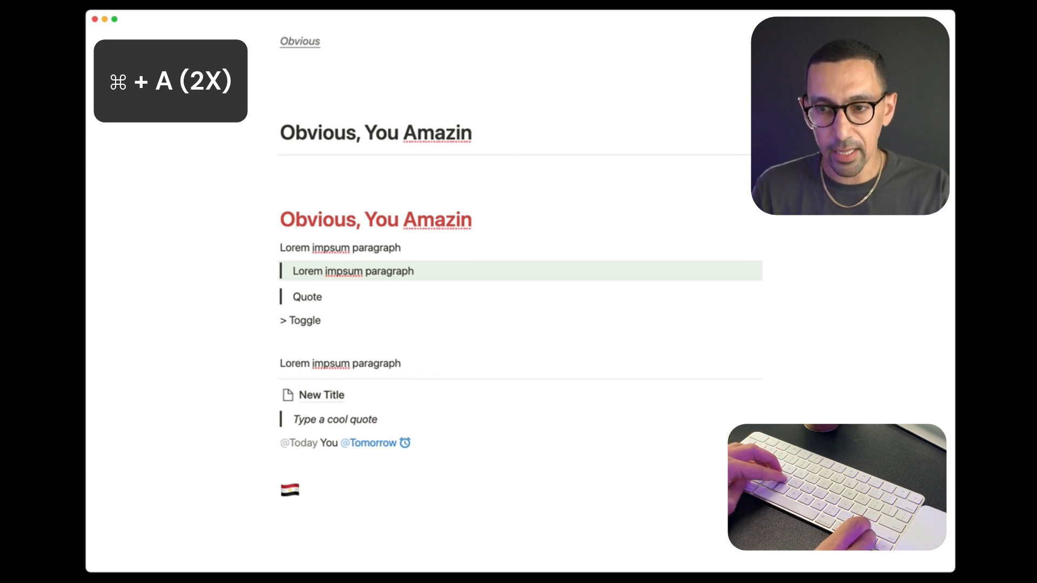
key(super+Down)
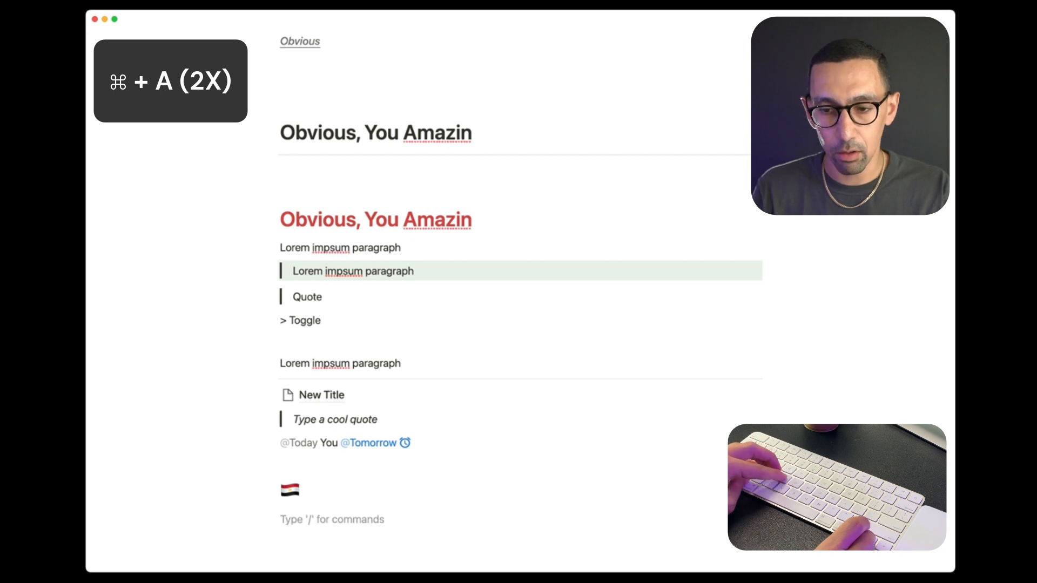
Select the entire page content from the empty last line and again from the page title, and return to the page's end
key(super+a)
key(super+a)
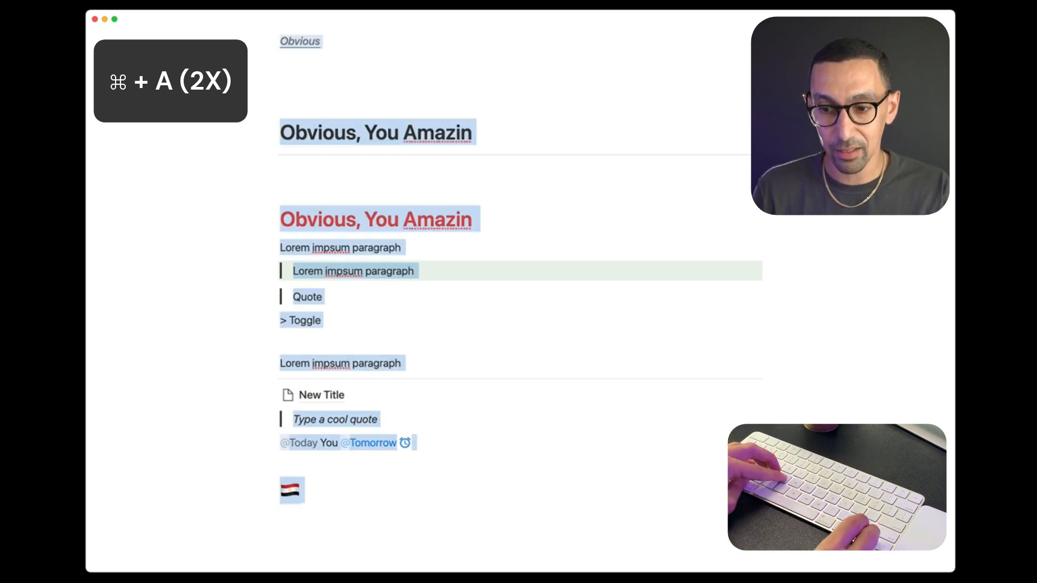
key(super+Up)
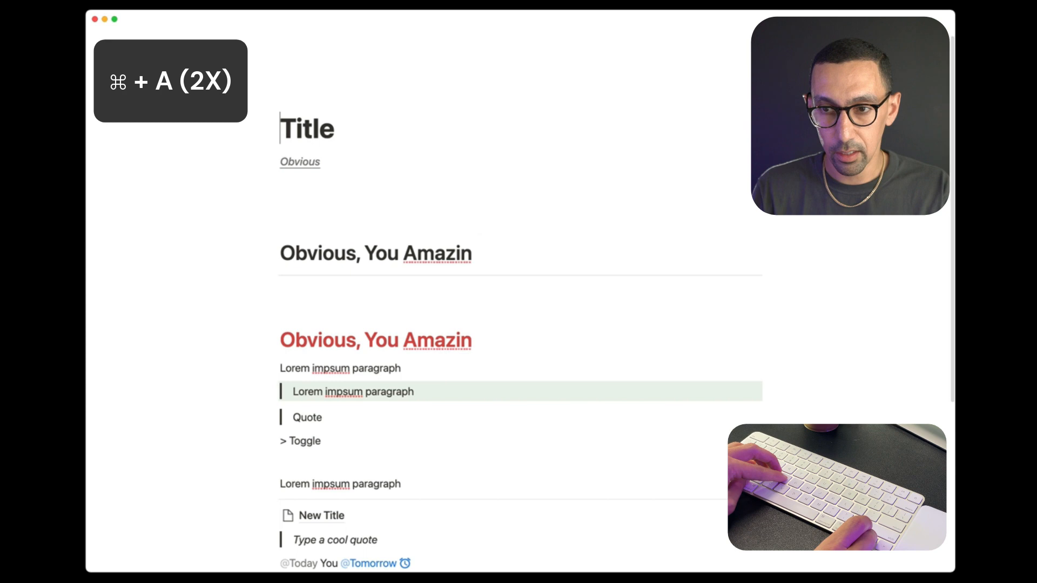
key(super+a)
key(super+a)
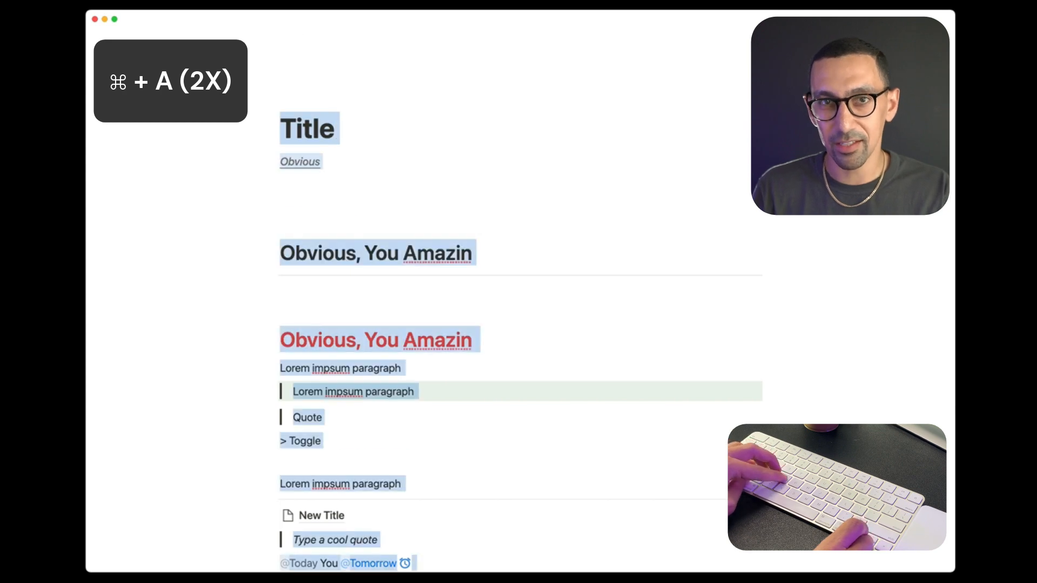
key(super+Down)
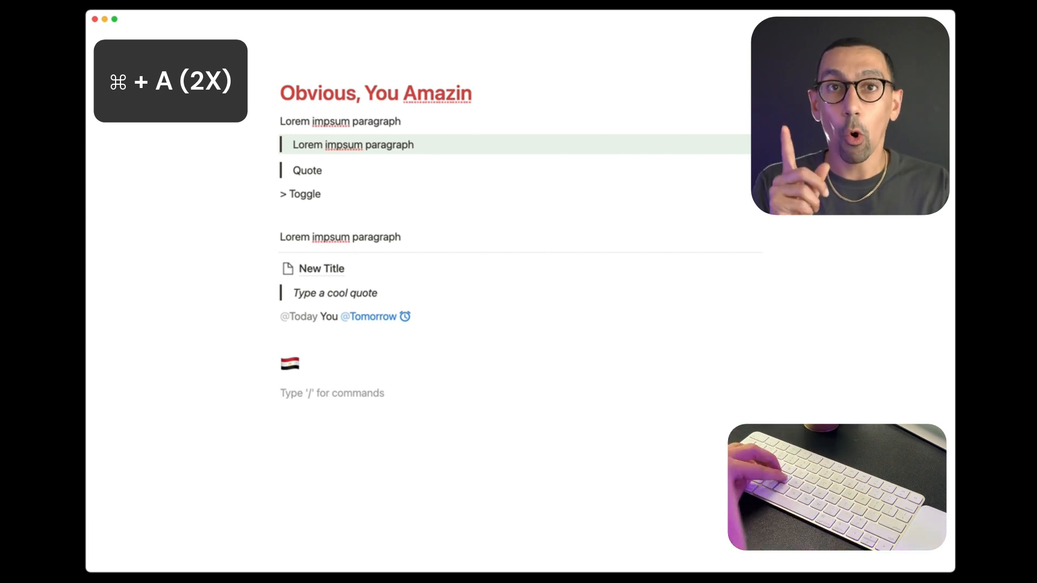
Select the red heading's text and its whole block, and move the selection to the empty line above for editing
key(Up)
key(Up)
key(Up)
key(Up)
key(Up)
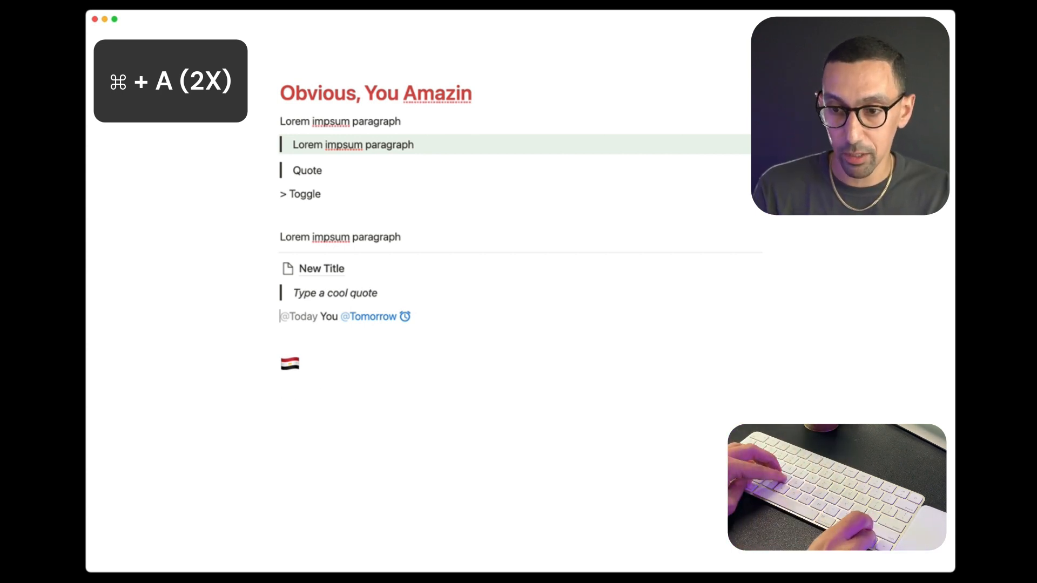
key(Up)
key(Up)
key(Up)
key(Up)
key(Up)
key(super+a)
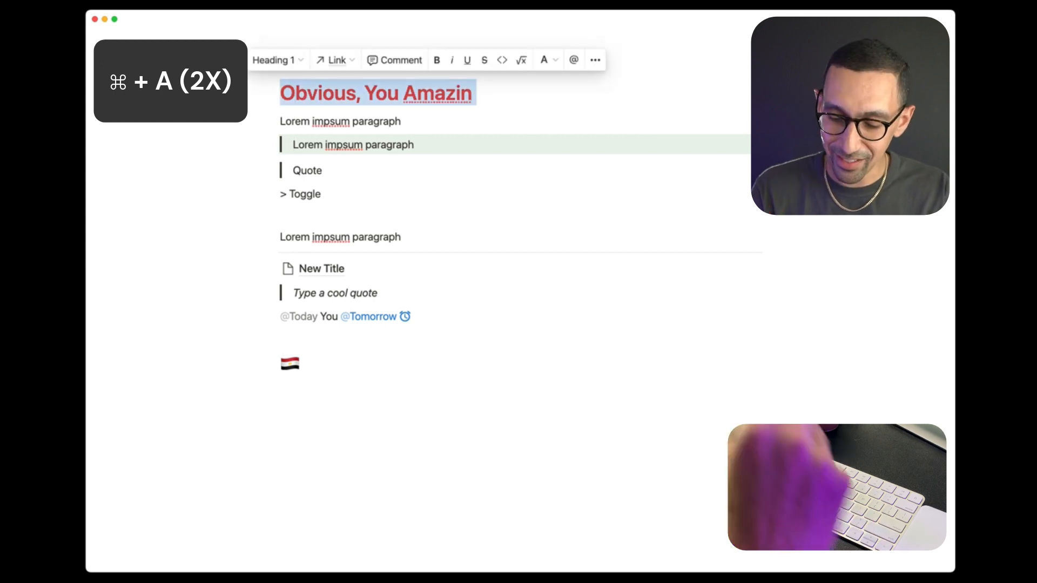
key(super+a)
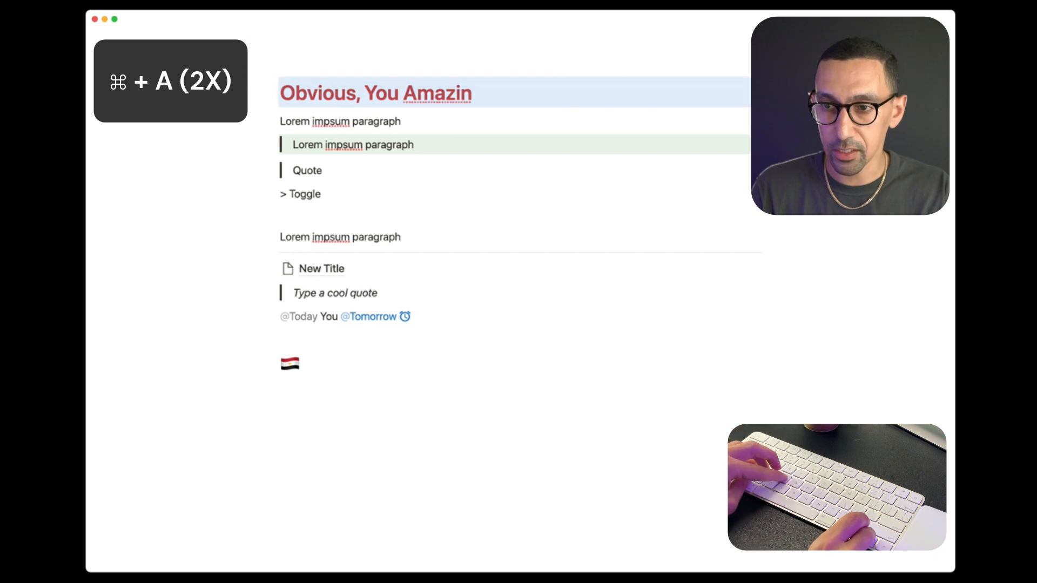
key(Up)
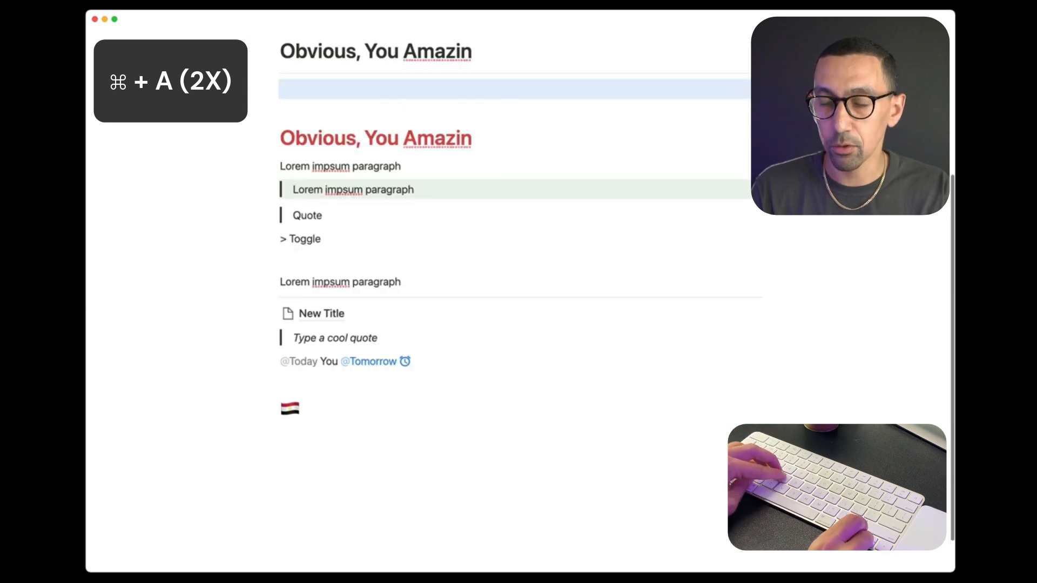
key(Return)
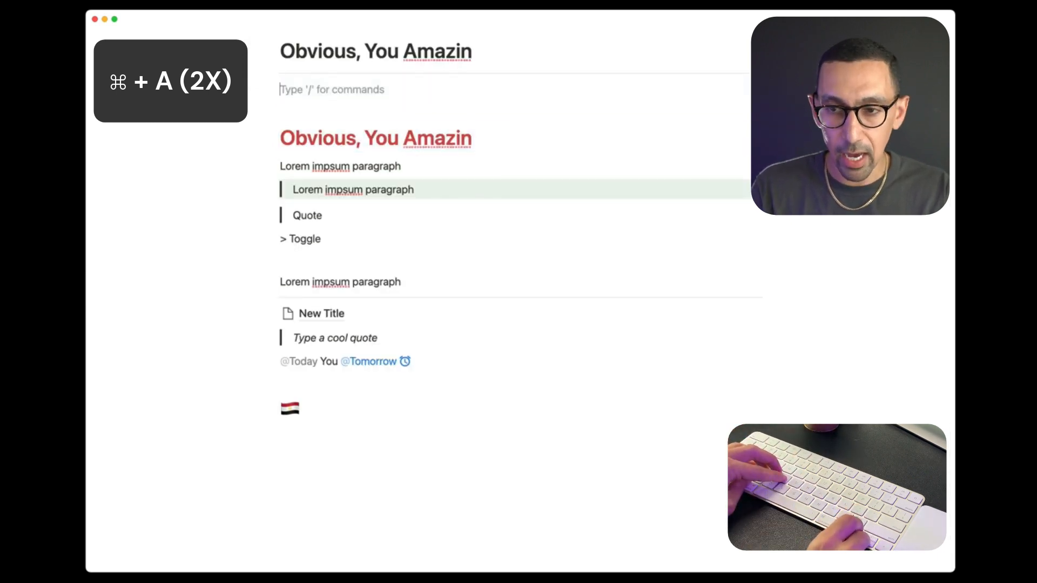
Place the text cursor inside the red heading and select only that heading's text
key(Down)
key(Up)
key(Down)
key(Right)
key(Right)
key(Right)
key(Right)
key(super+a)
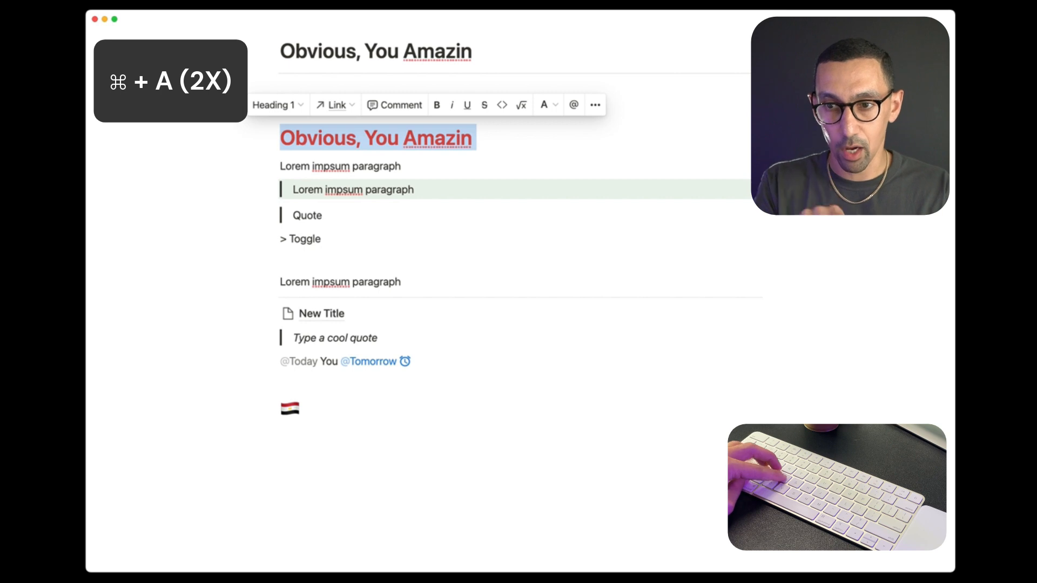
Select the whole page's content starting from the empty line below the flag emoji
click(332, 438)
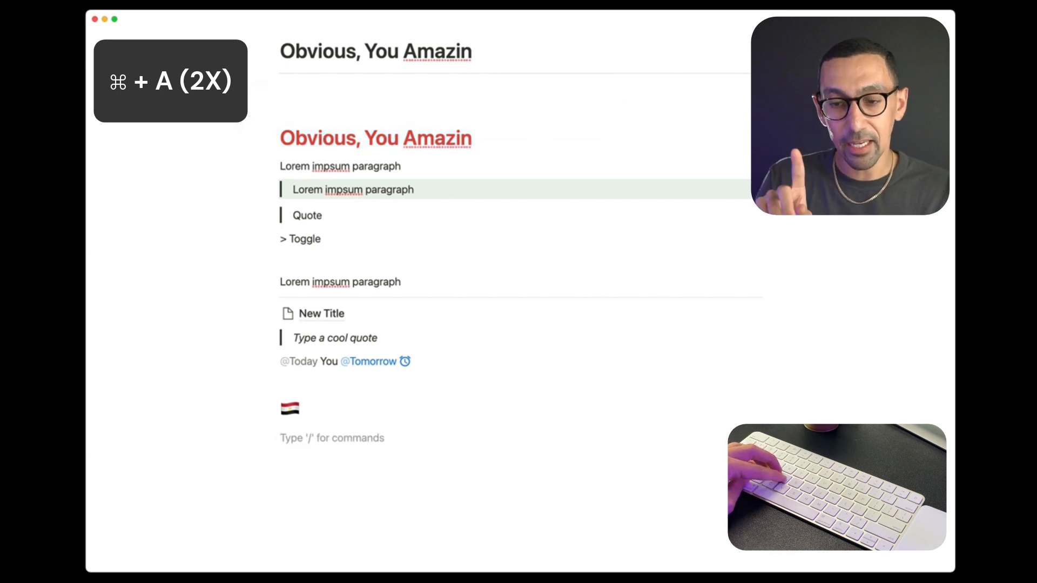
key(super+a)
key(super+a)
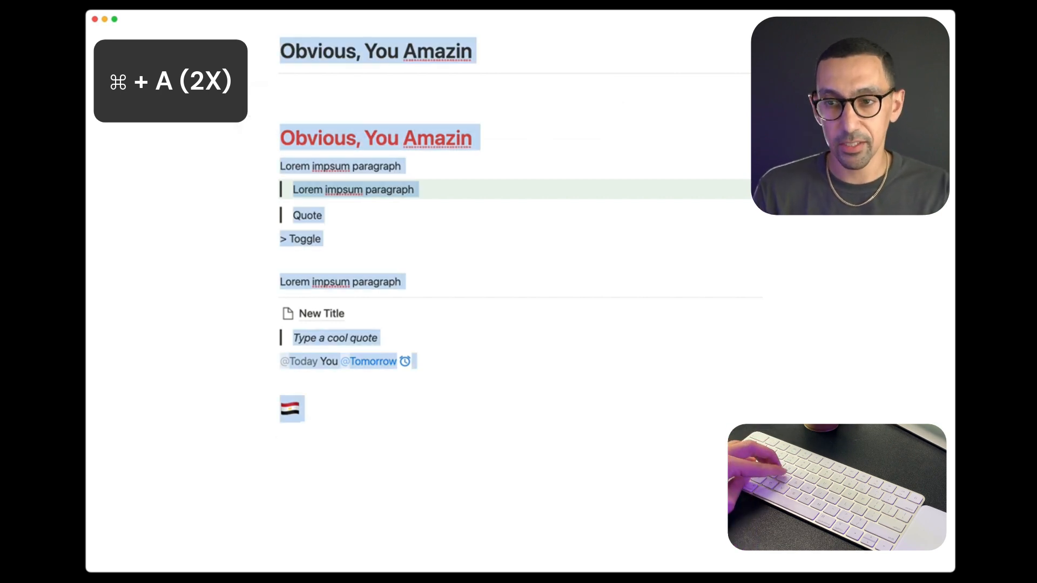
key(Down)
key(Down)
key(Down)
key(Down)
key(Down)
key(Down)
key(Down)
key(Down)
key(Down)
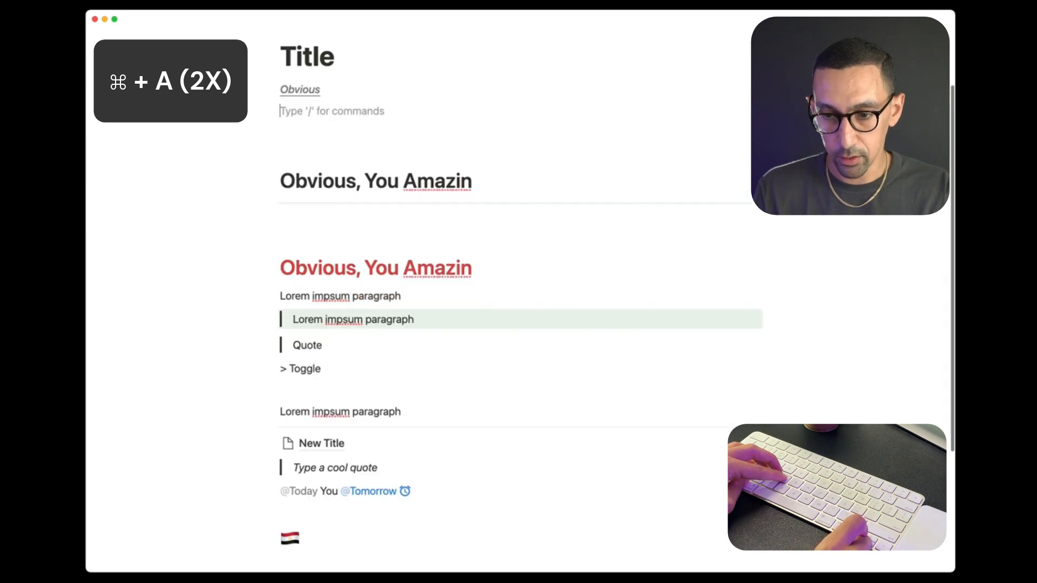
key(Down)
key(Down)
key(Down)
key(Down)
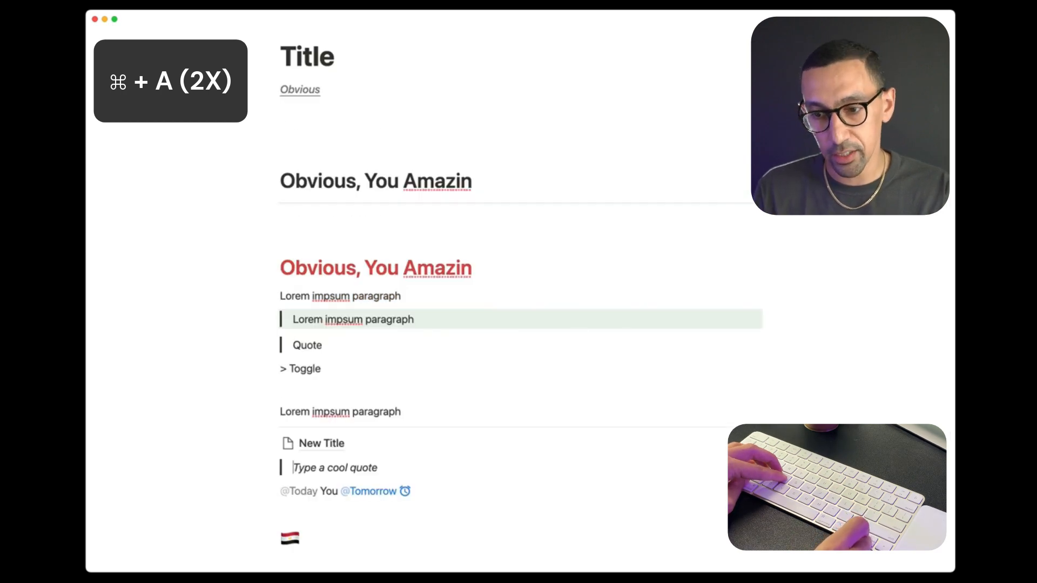
key(Return)
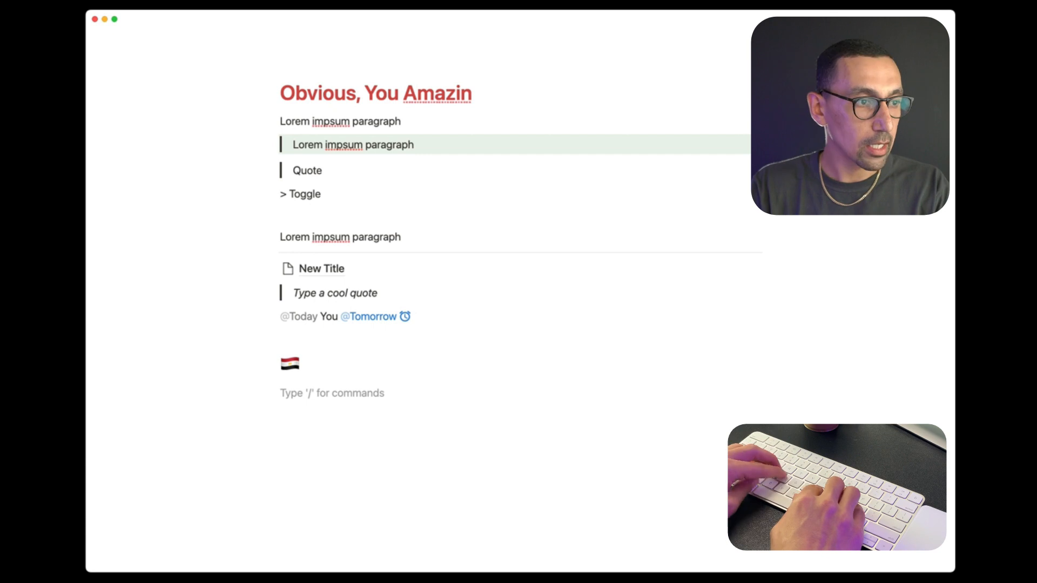
Open the find-in-page search and the quick search
key(super+f)
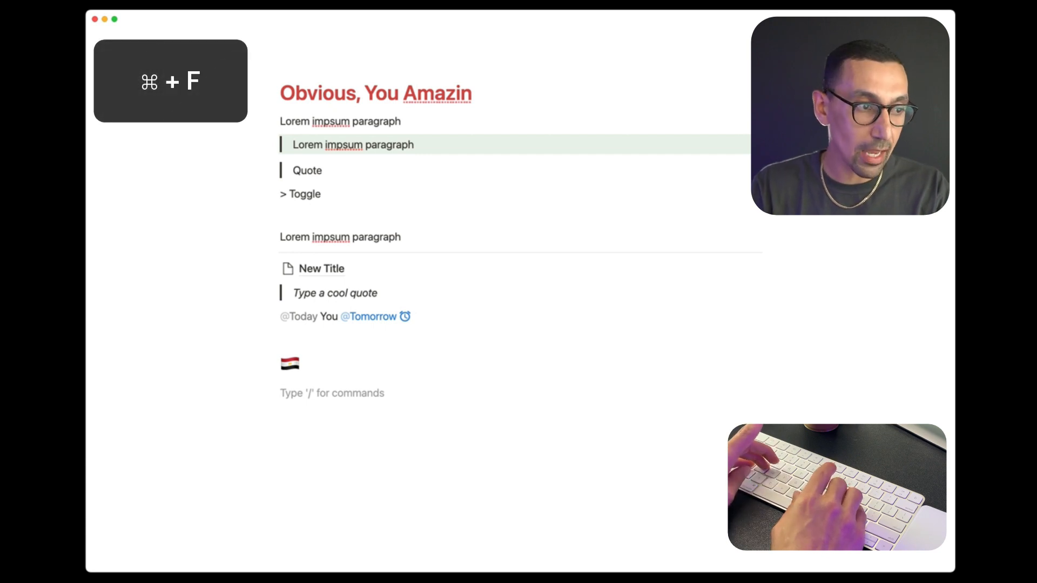
key(super+p)
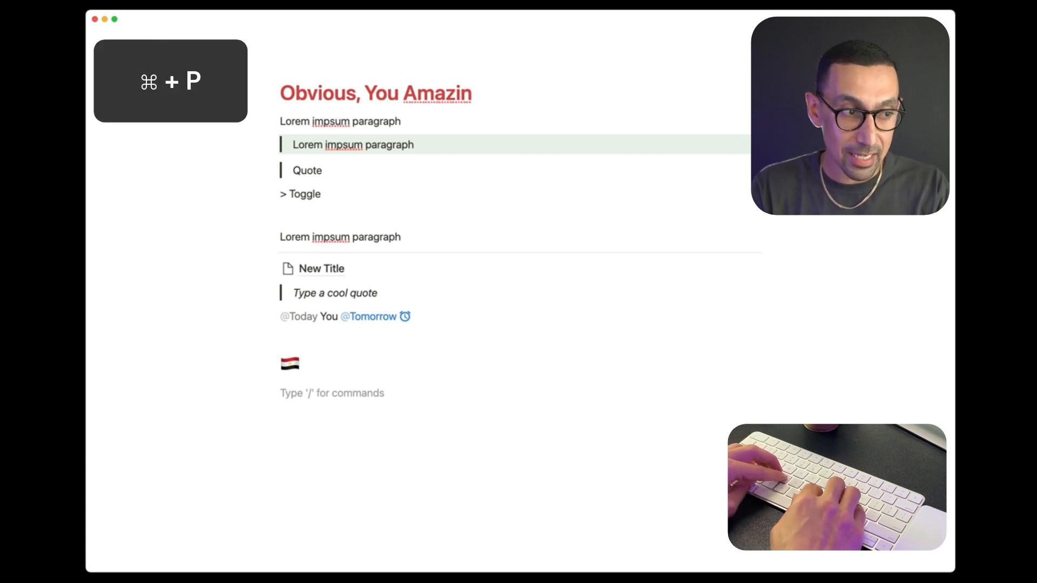